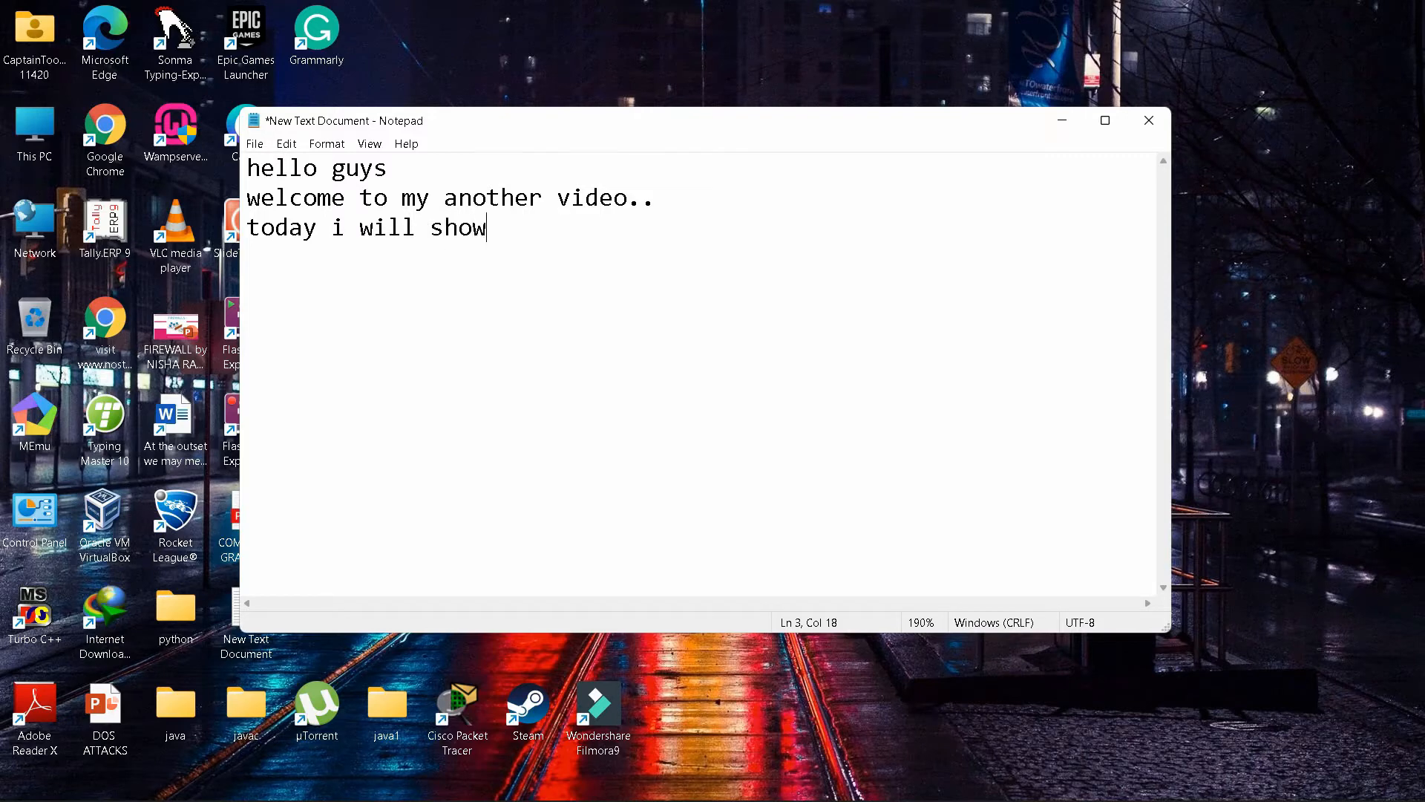
Type the intro line about installing Ubuntu with Oracle VirtualBox into the Notepad note
type("you how to install ubunt")
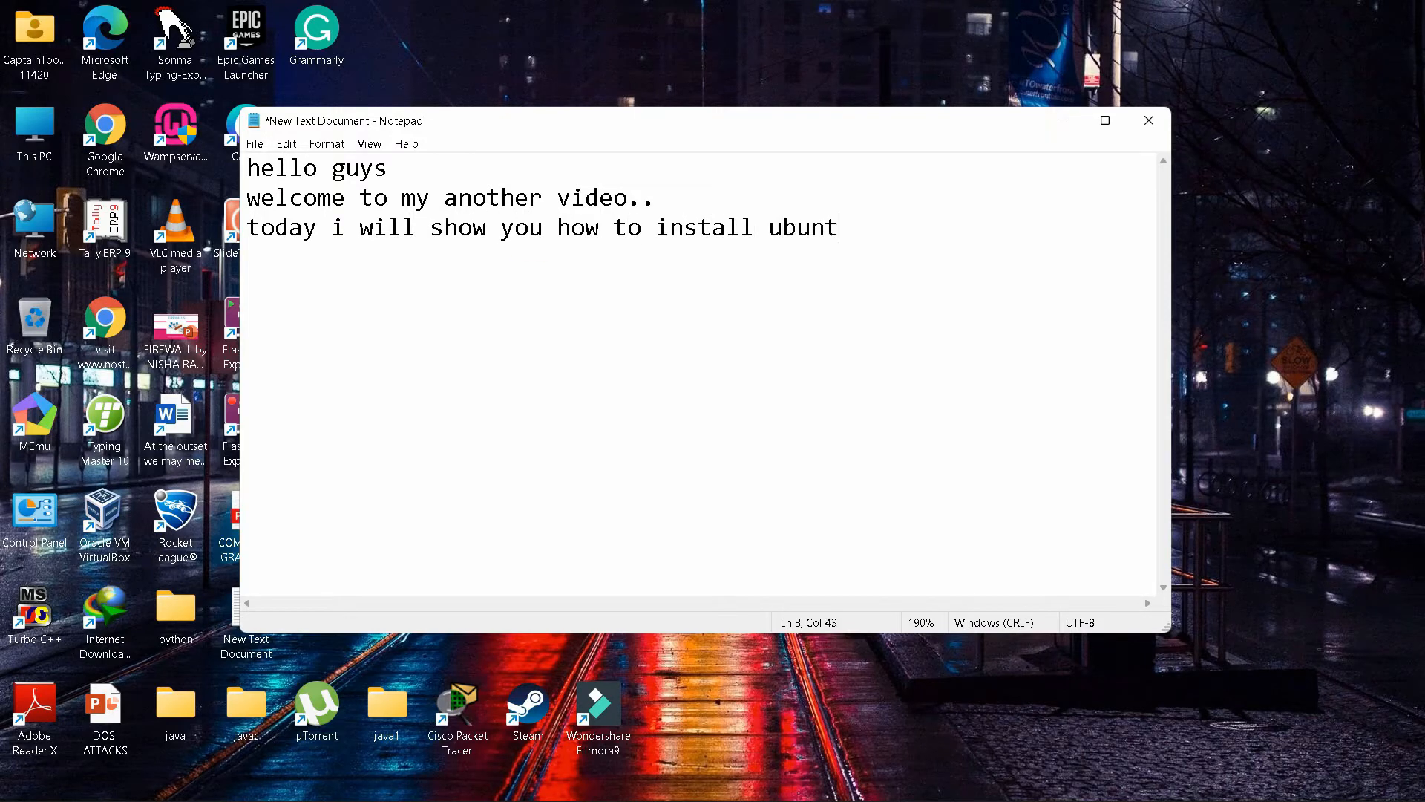
type("u operating sys")
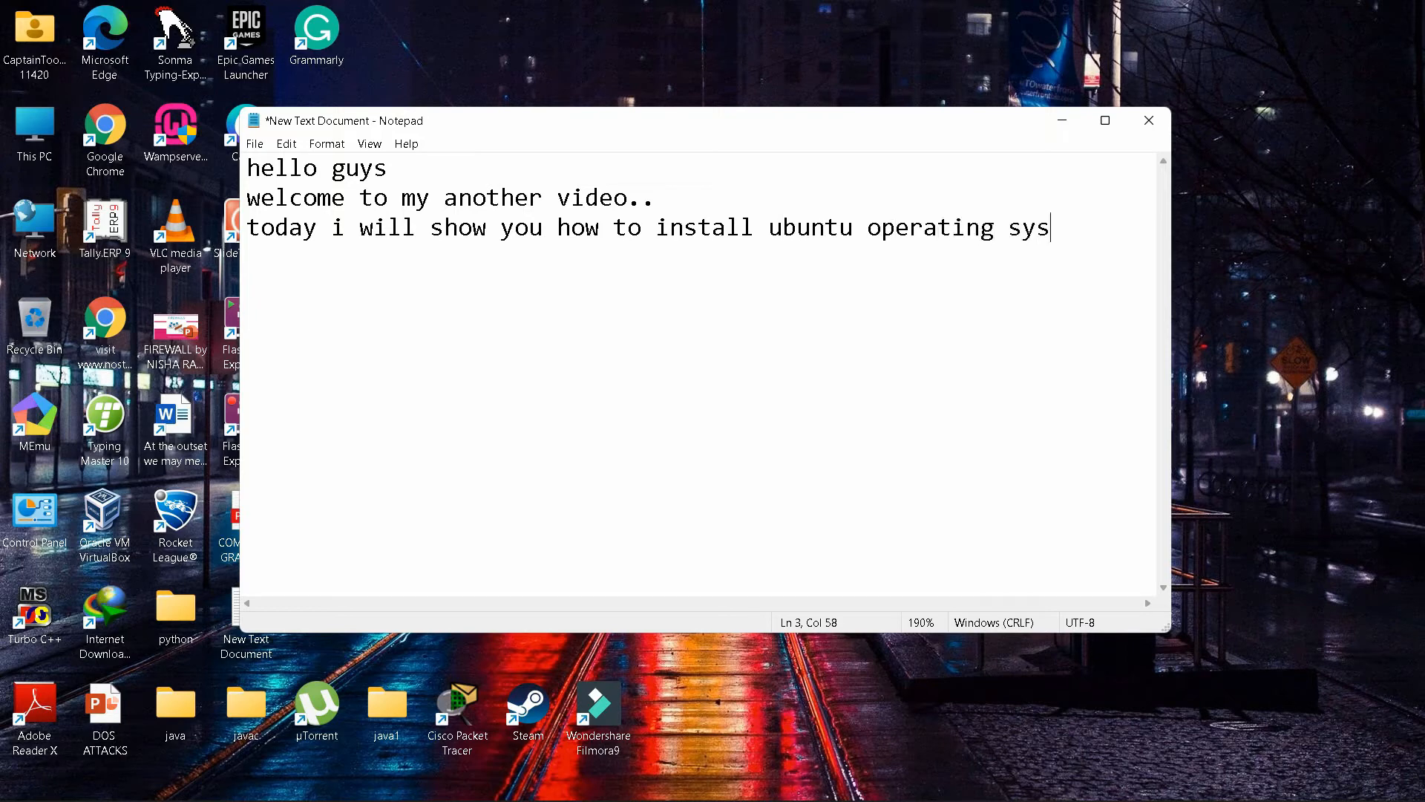
type("tem by oracle vir")
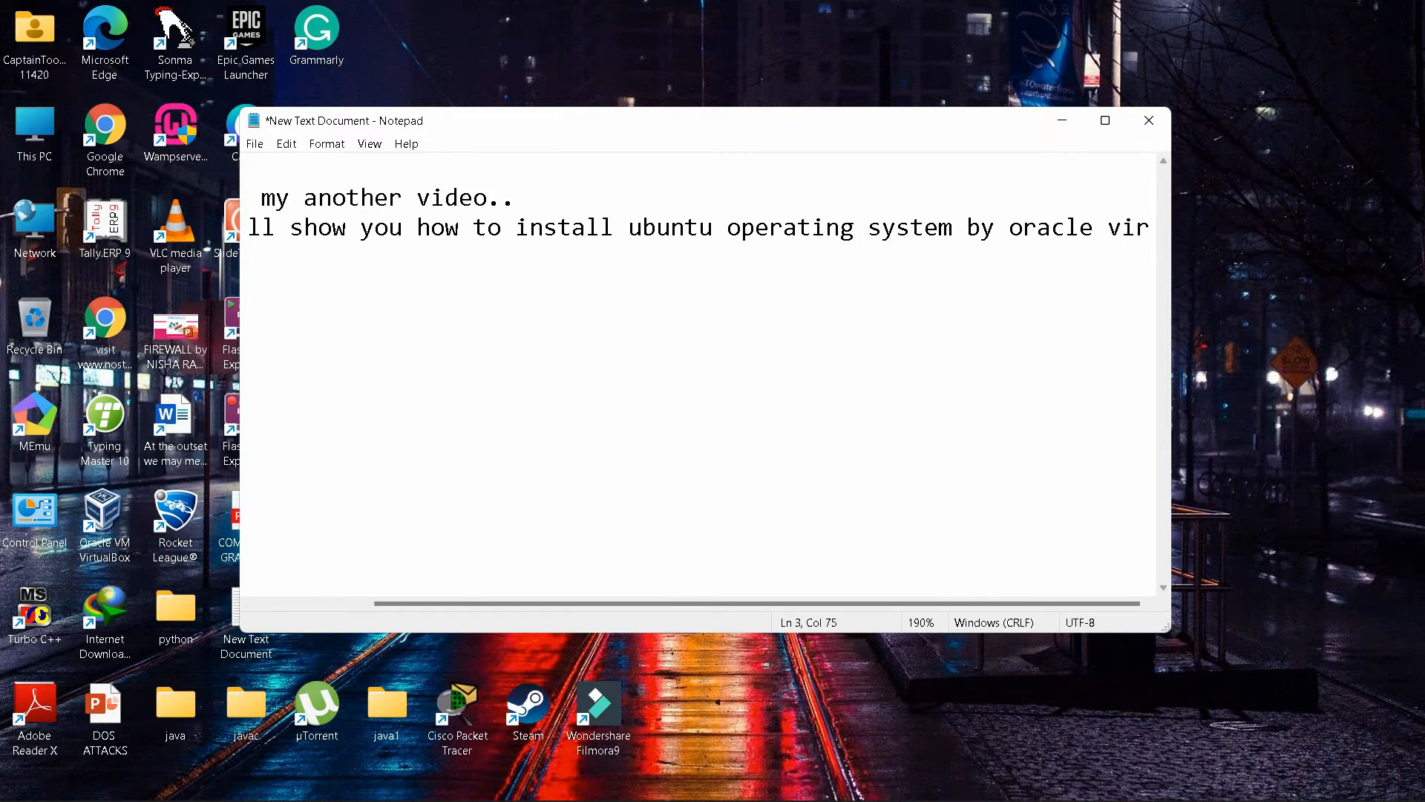
type("tual bo")
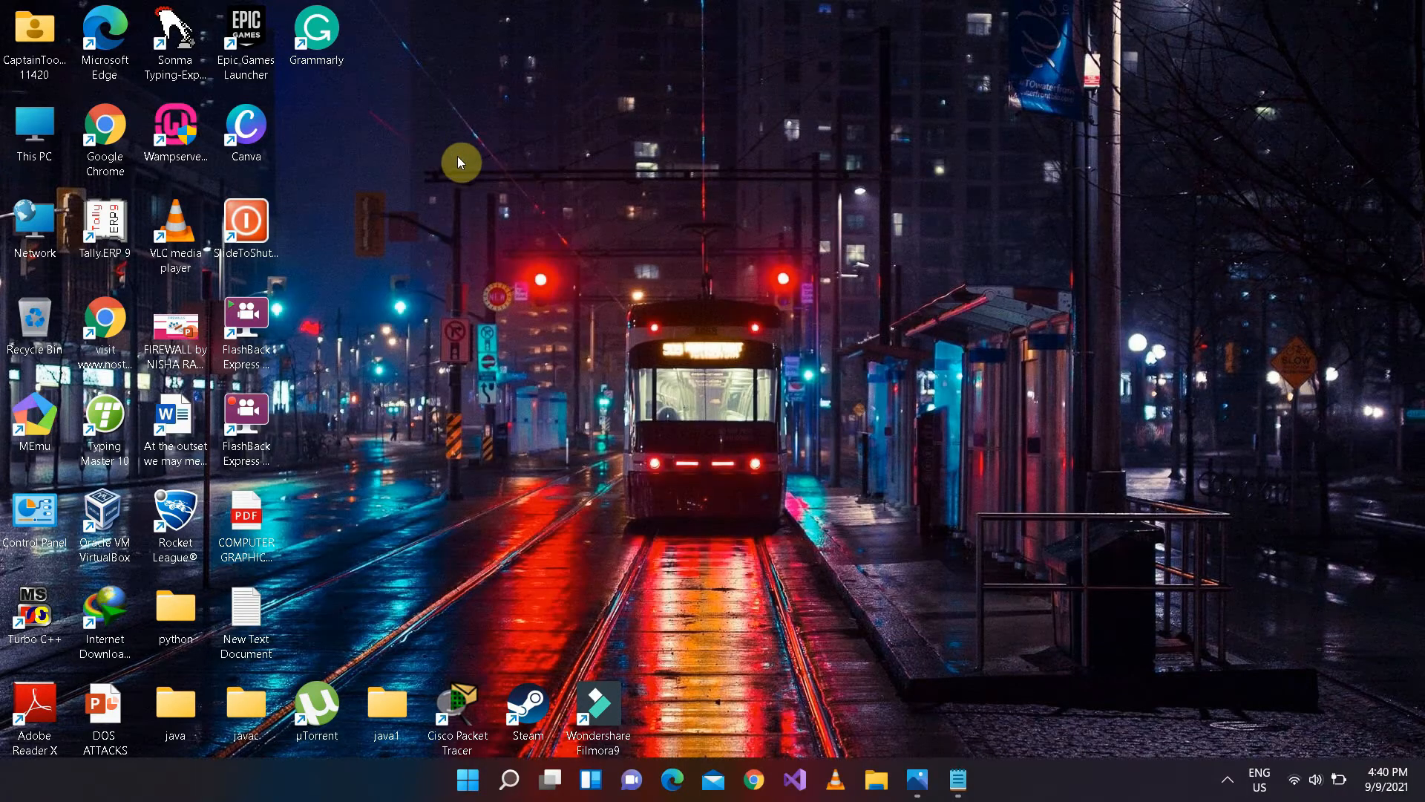
Launch VirtualBox Manager from its shortcut, dismiss the update notice, and maximize the window
right_click(458, 159)
left_click(509, 232)
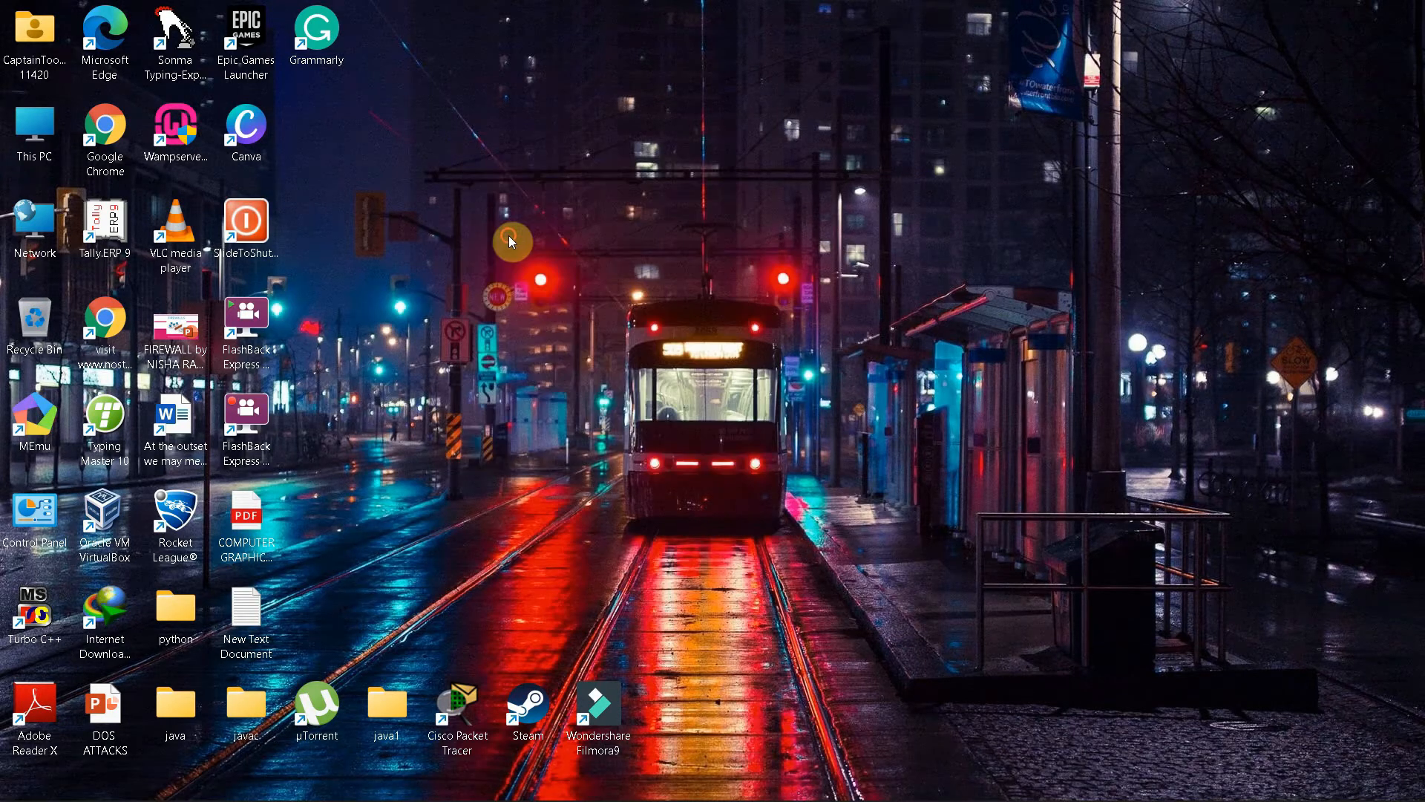
right_click(104, 532)
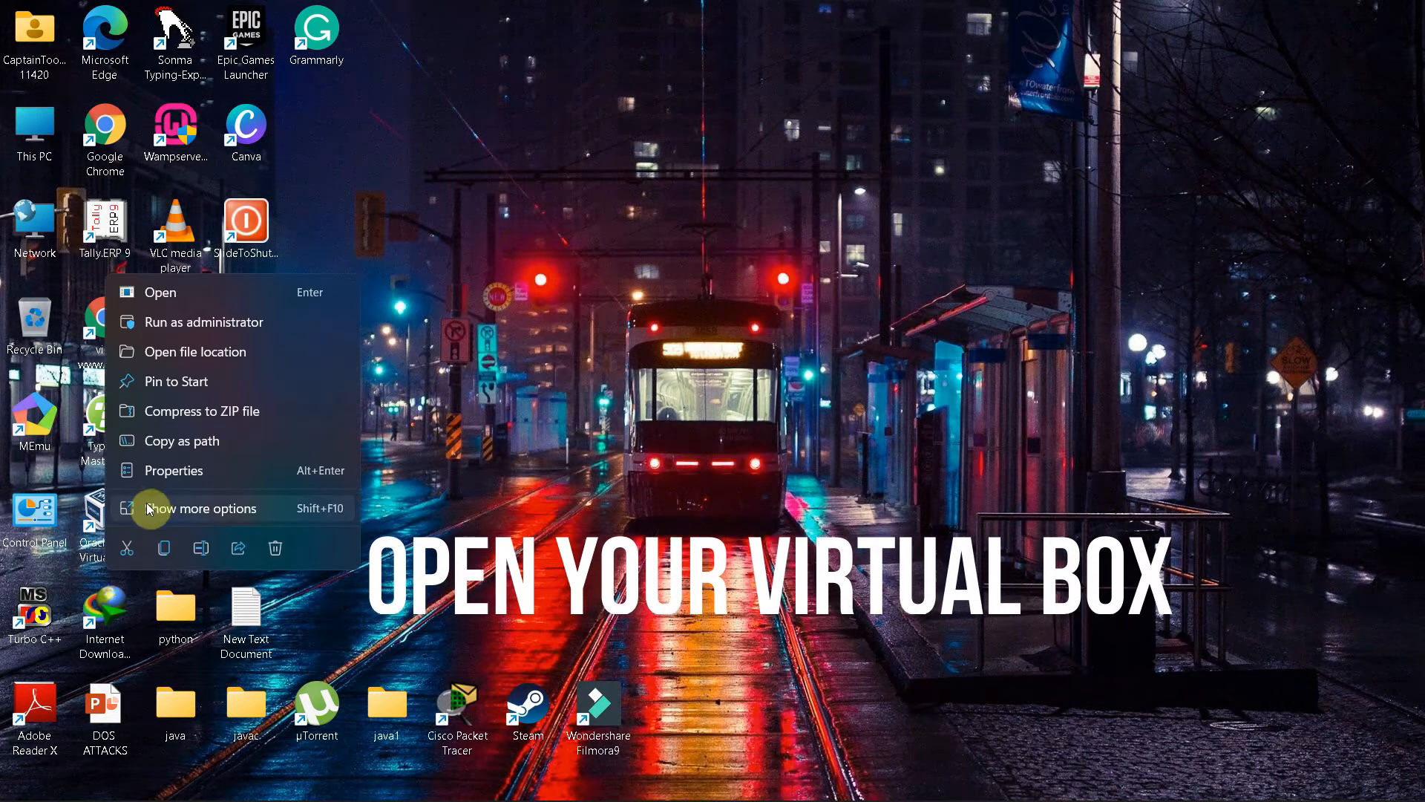
left_click(212, 292)
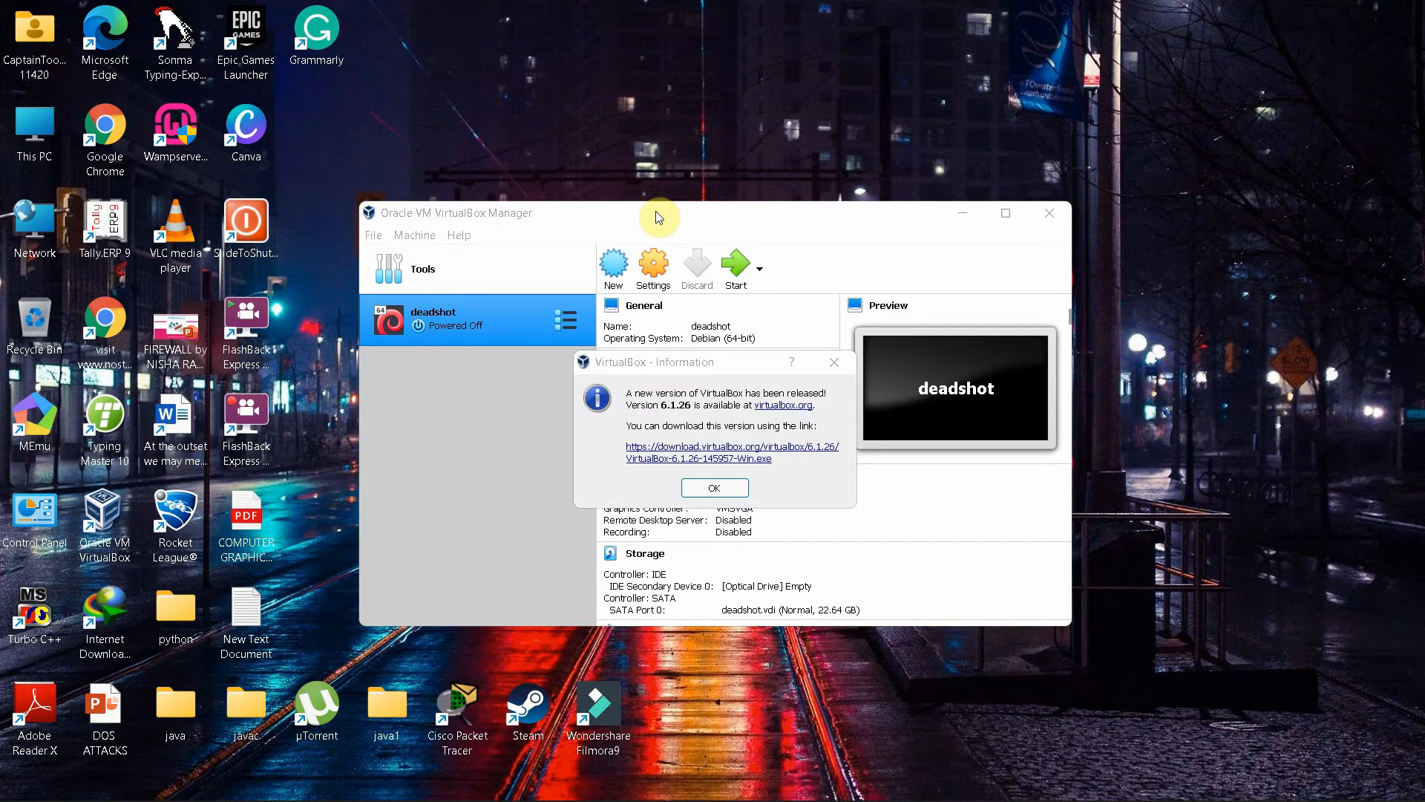
left_click(724, 490)
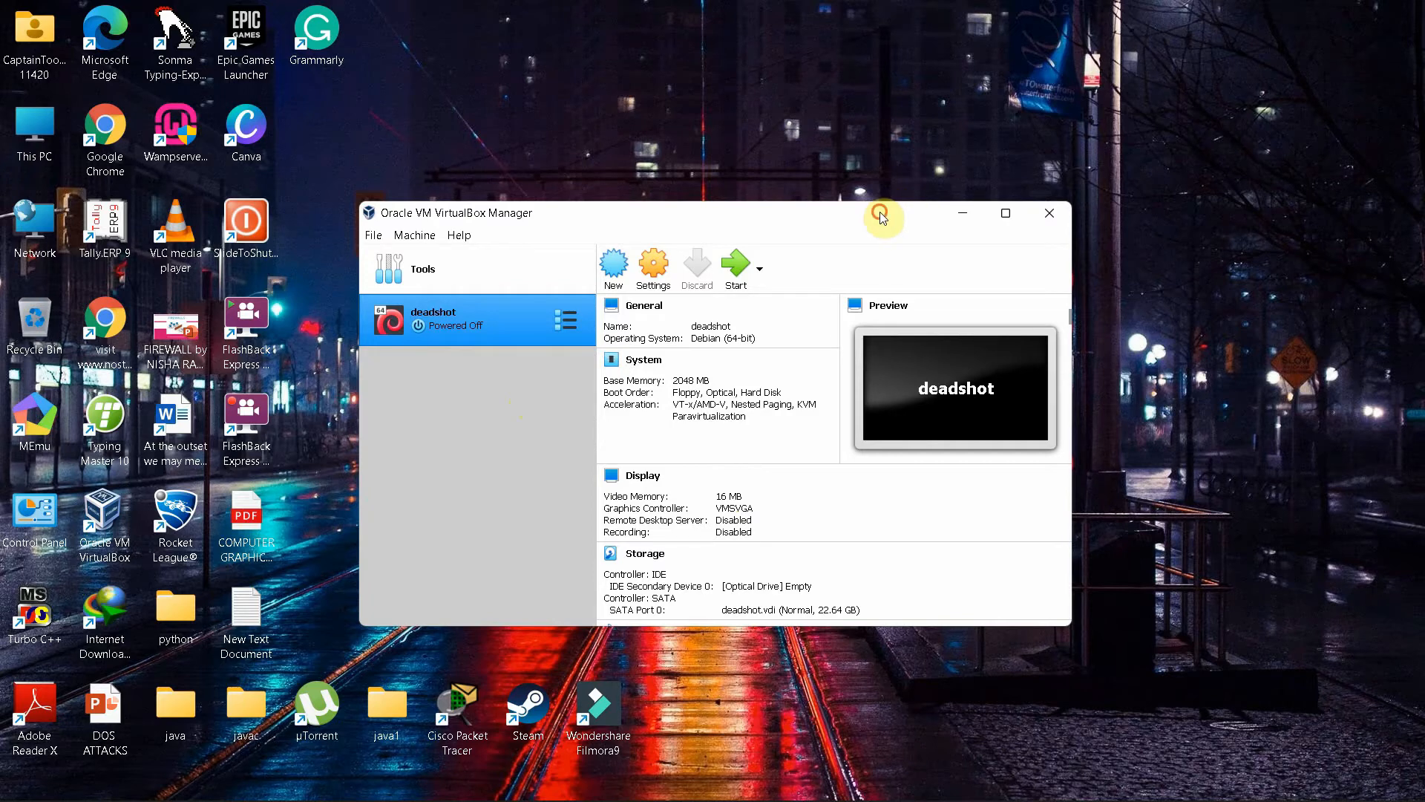
left_click_drag(884, 217, 917, 163)
left_click(1040, 160)
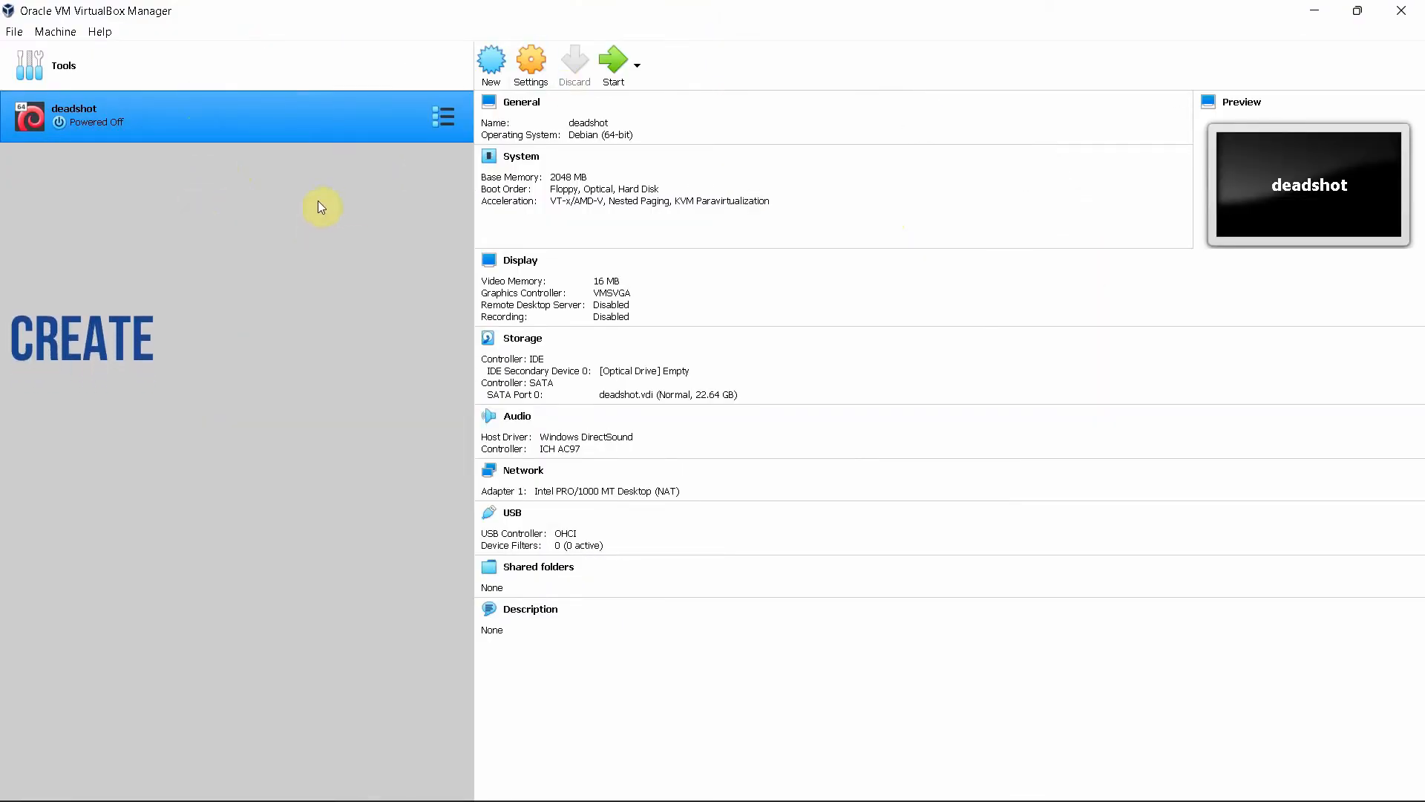
Start a new machine named 'Ubuntu os' with type Linux and version Ubuntu (64-bit)
left_click(496, 70)
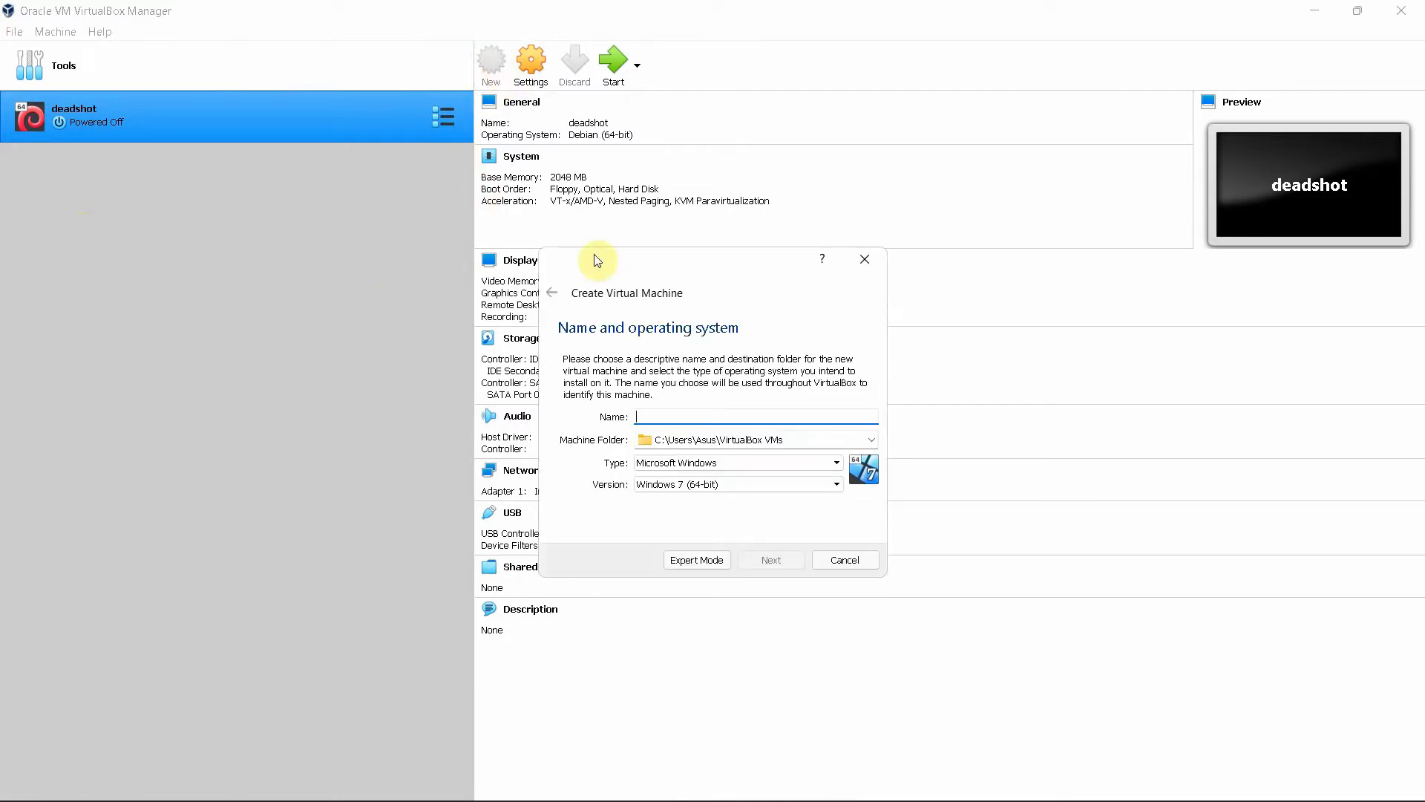
left_click_drag(704, 262, 639, 136)
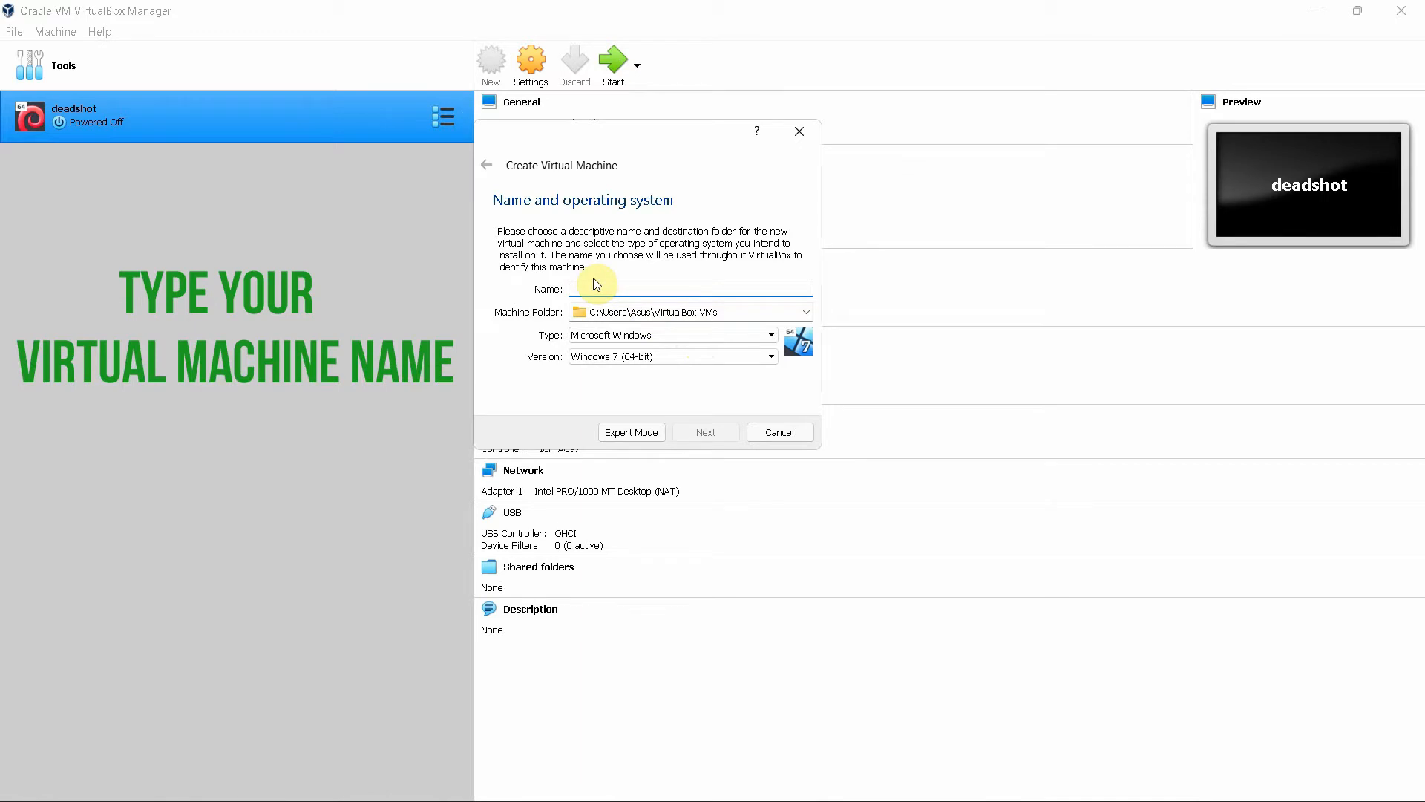
type("u")
key("BackSpace")
type("Ubuntu os")
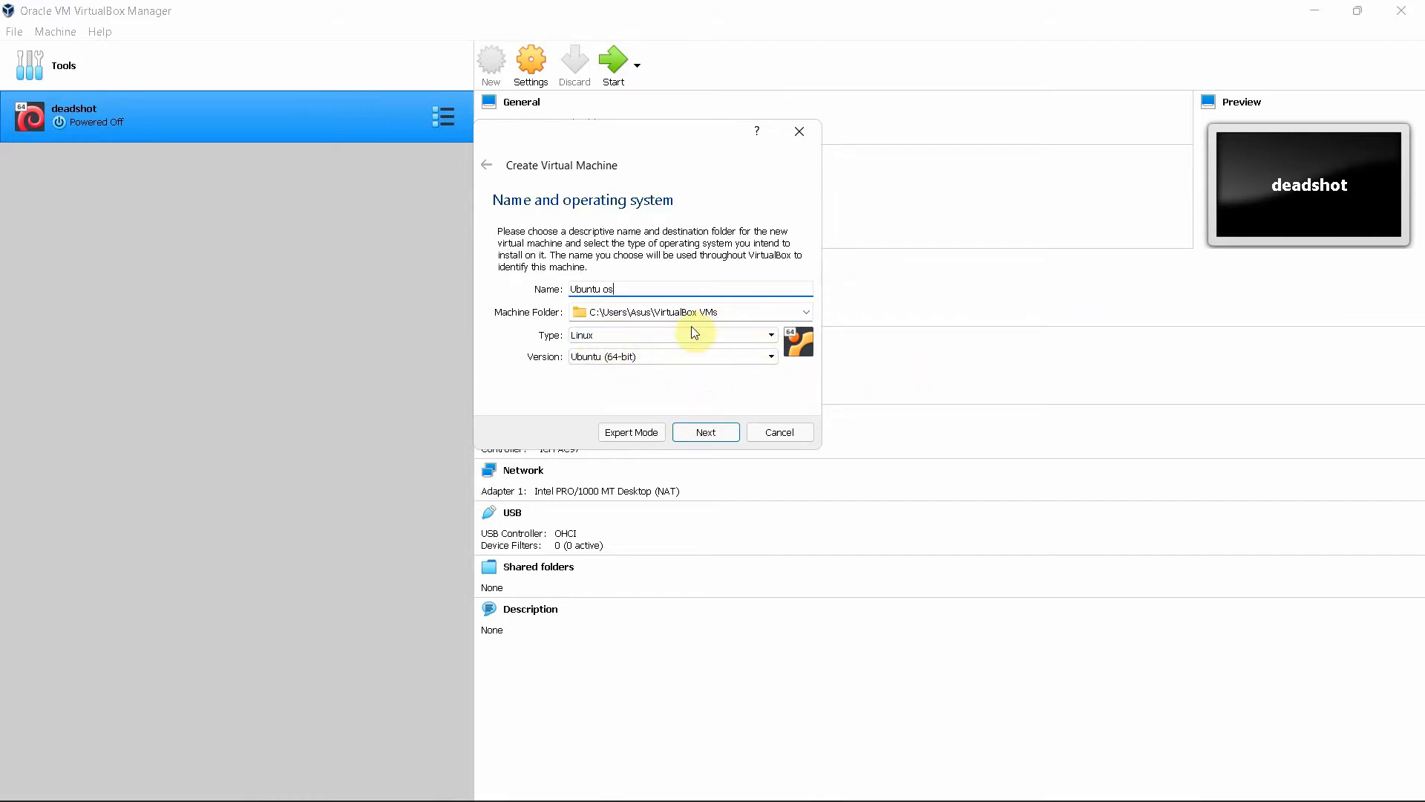
left_click(715, 335)
left_click(715, 335)
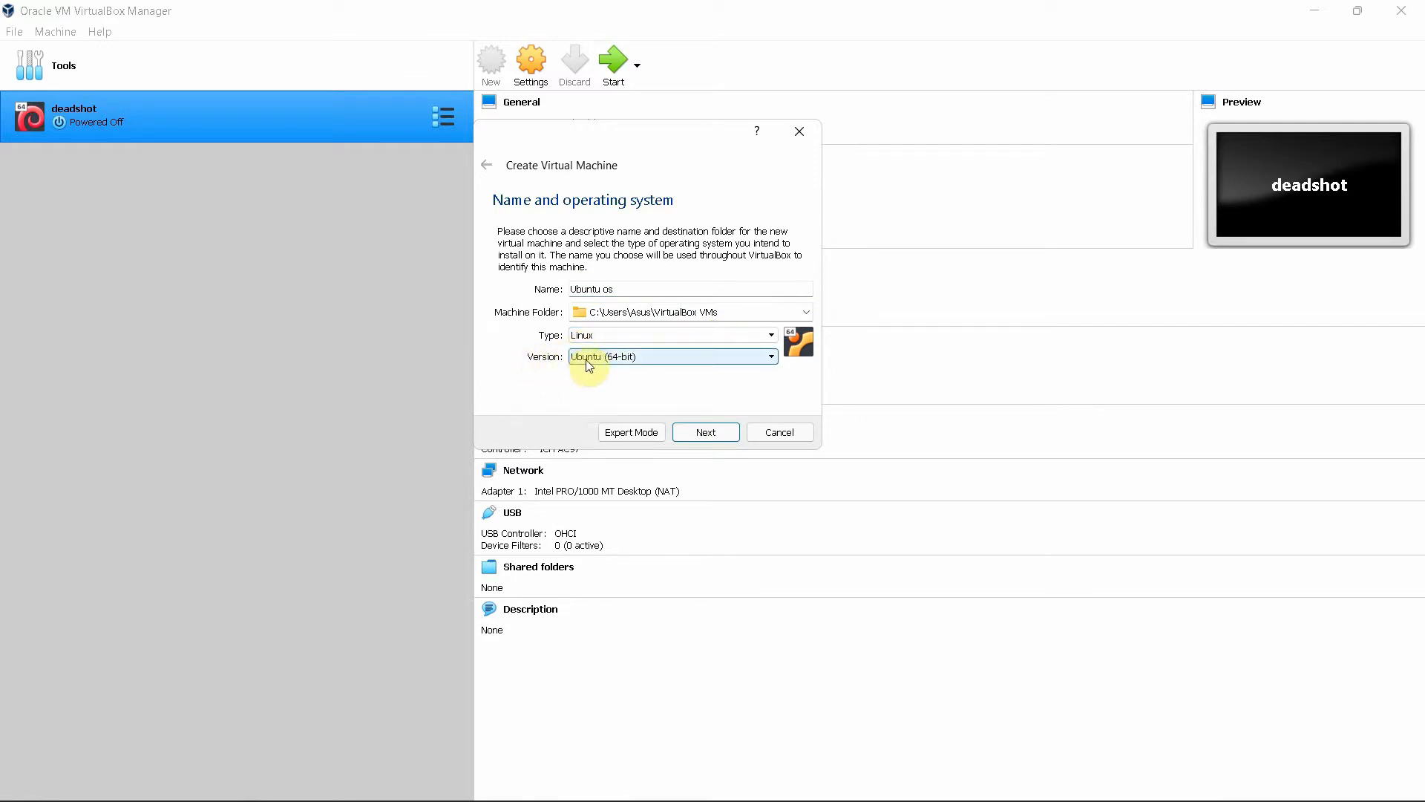
left_click(647, 368)
left_click(770, 357)
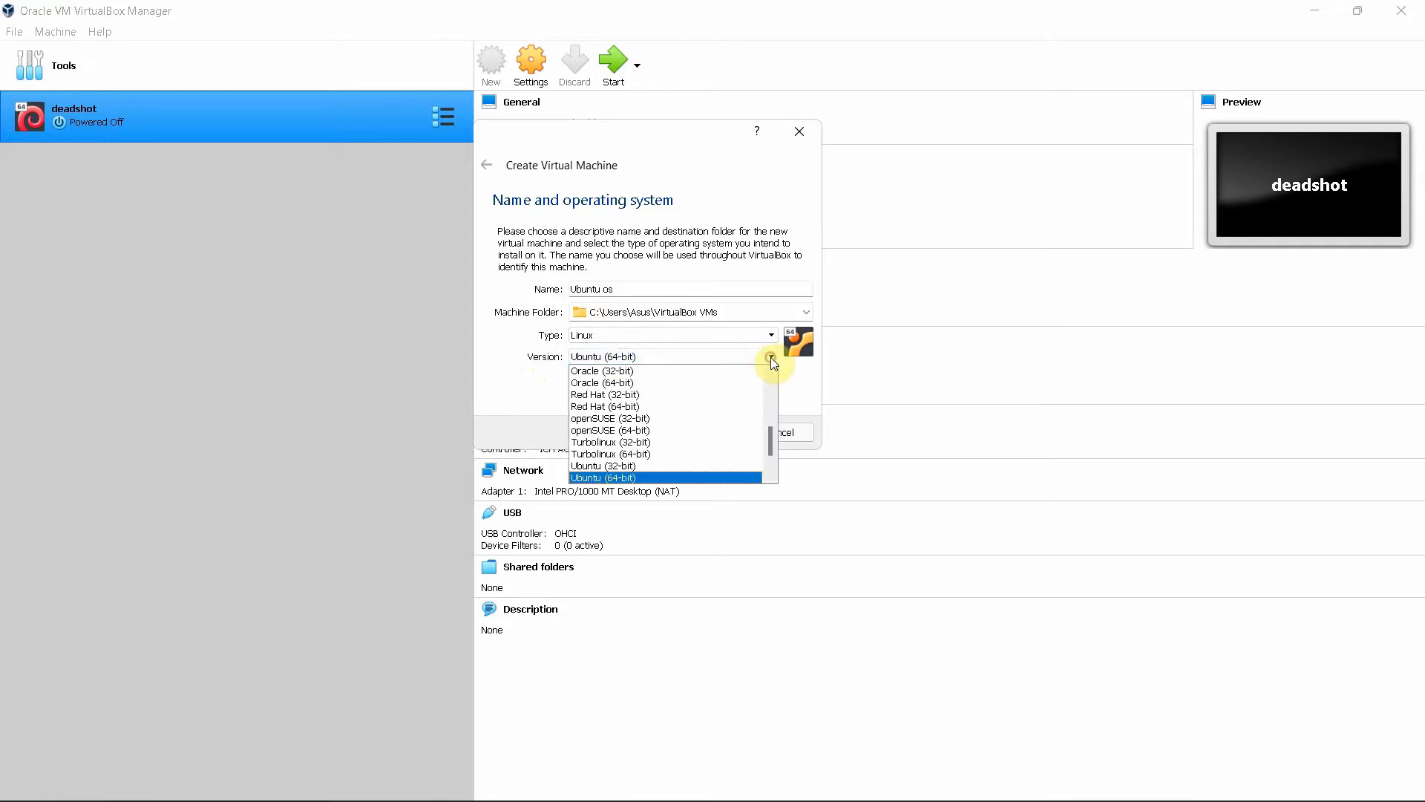
left_click(625, 478)
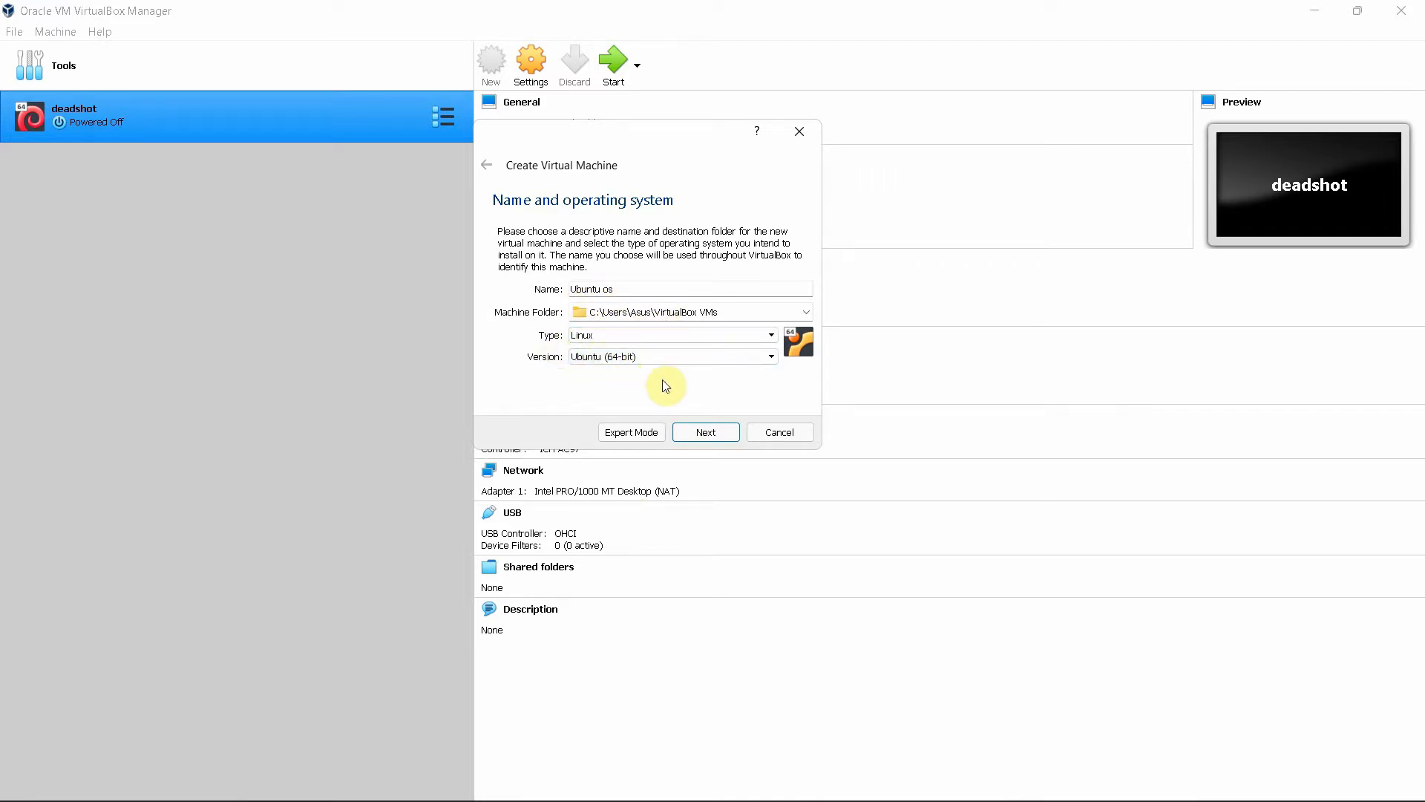
Set the machine's memory to about 2 GB and continue to the hard disk step
left_click(704, 434)
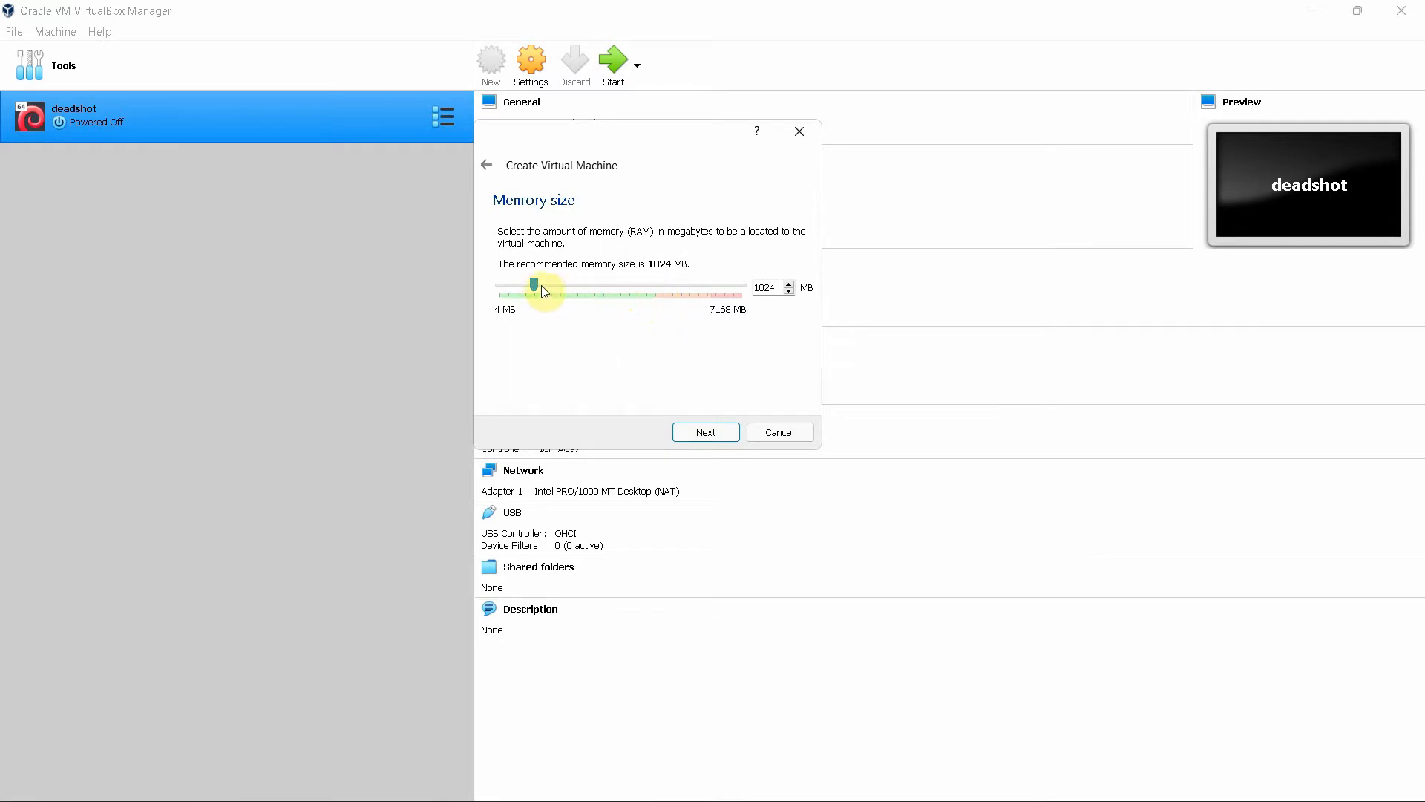
left_click_drag(537, 285, 577, 287)
left_click_drag(577, 289, 576, 290)
left_click(716, 431)
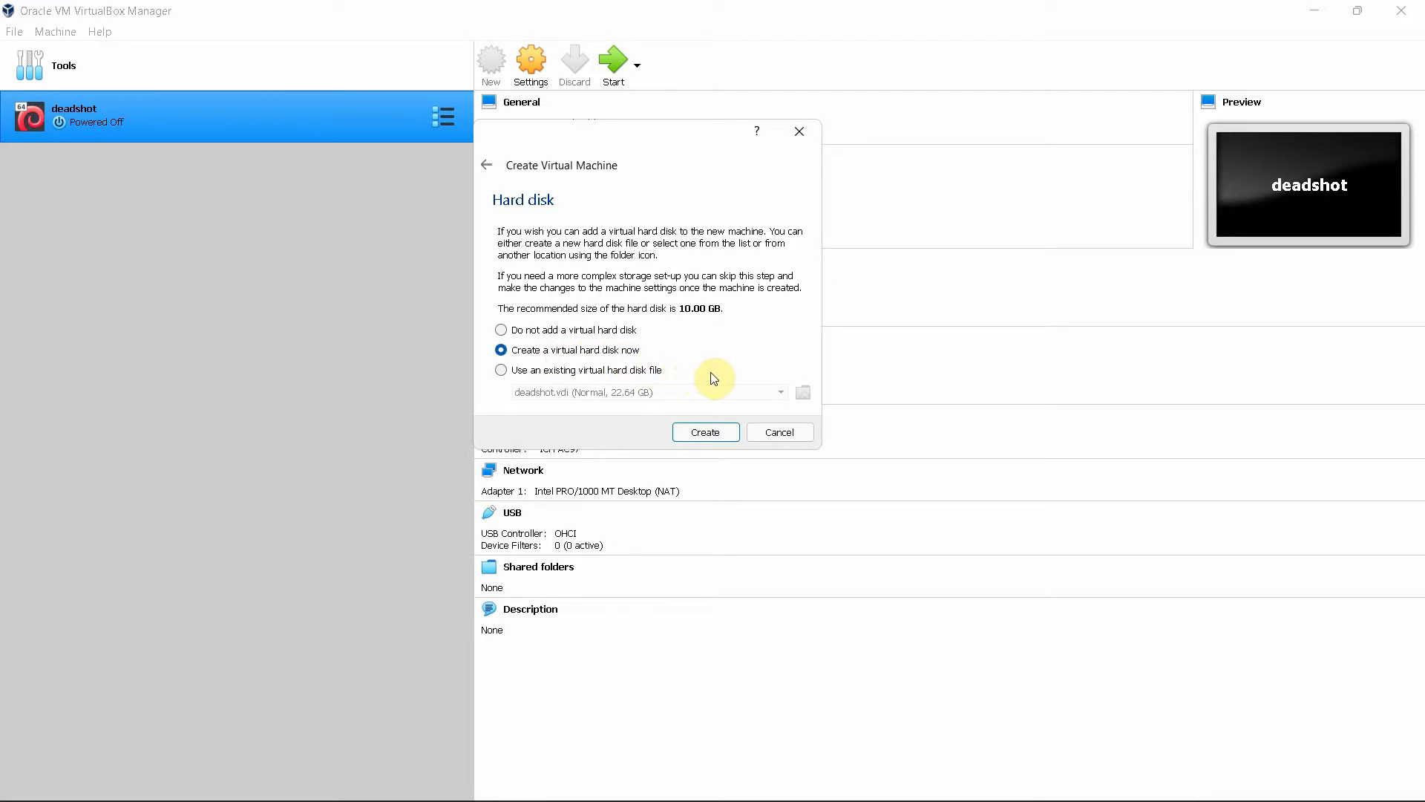
Create a dynamically allocated VDI disk of about 25 GB for the Ubuntu os machine
left_click(709, 434)
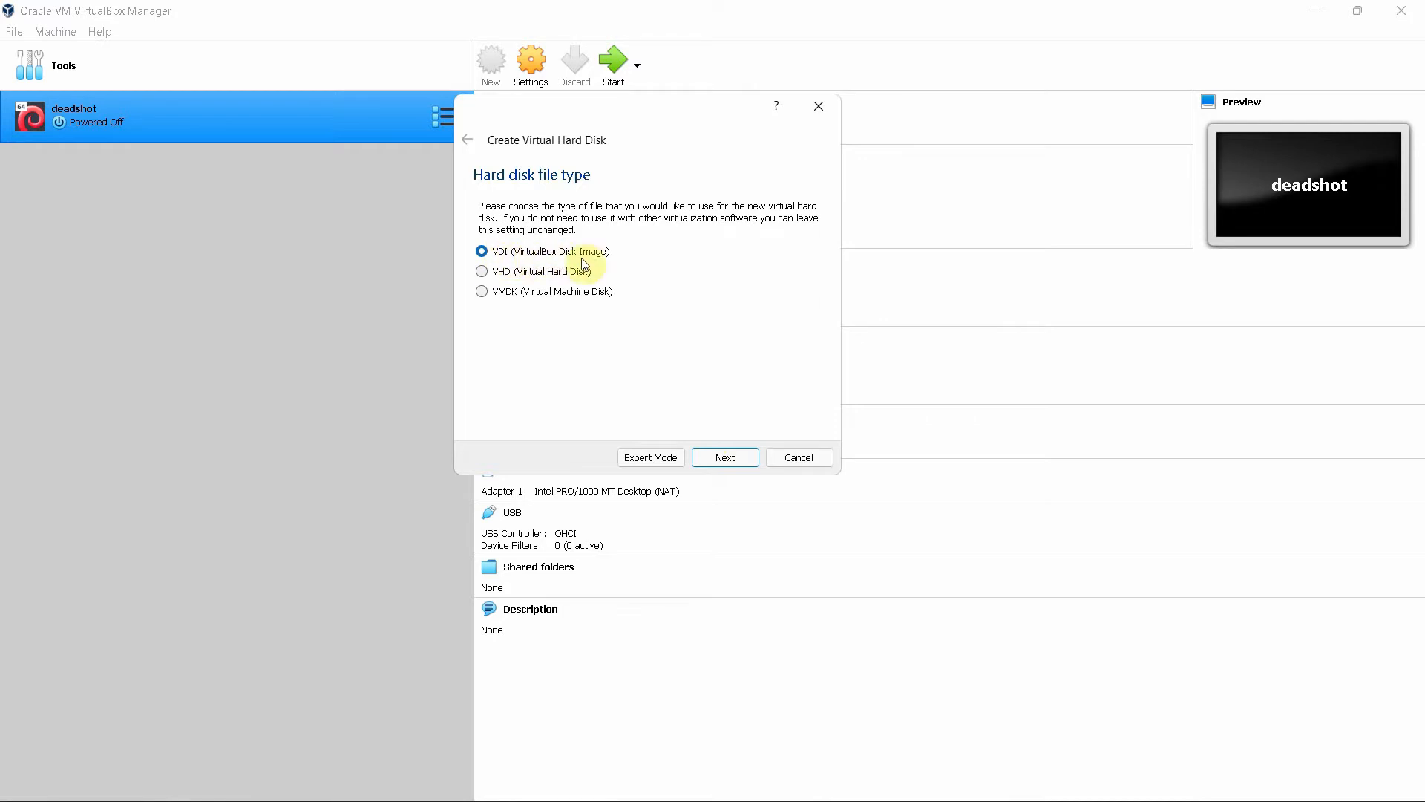
key("ctrl")
left_click(723, 458)
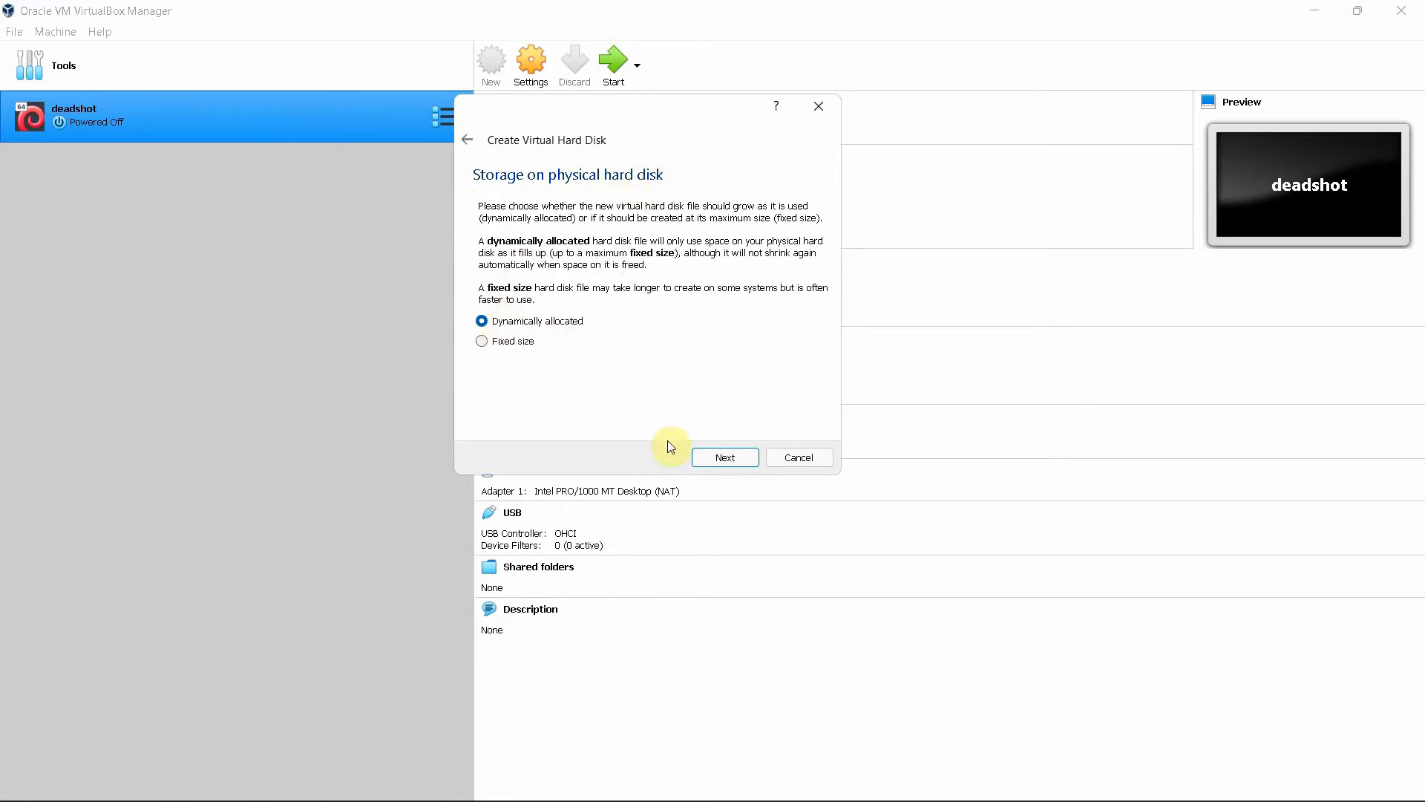
left_click(732, 457)
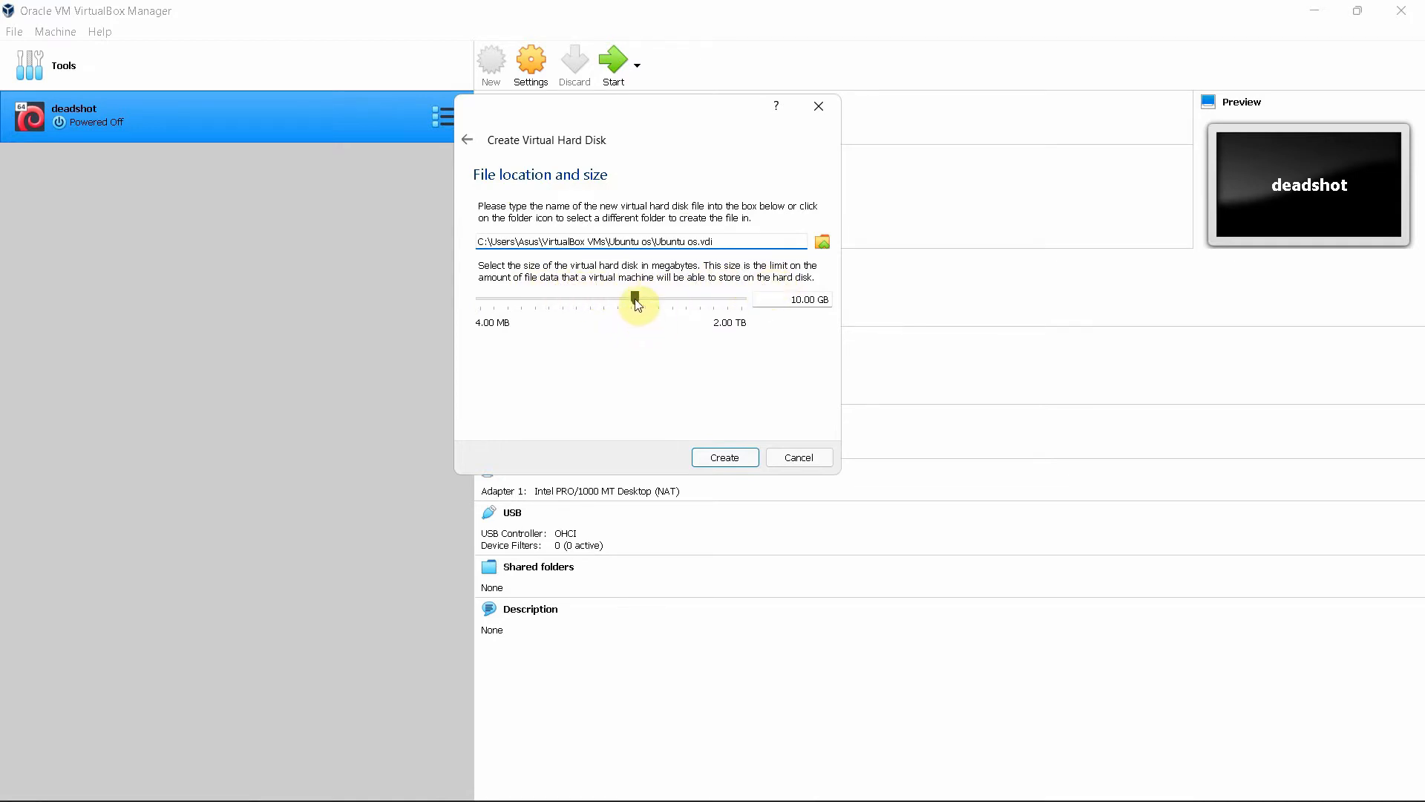
mouse_move(638, 305)
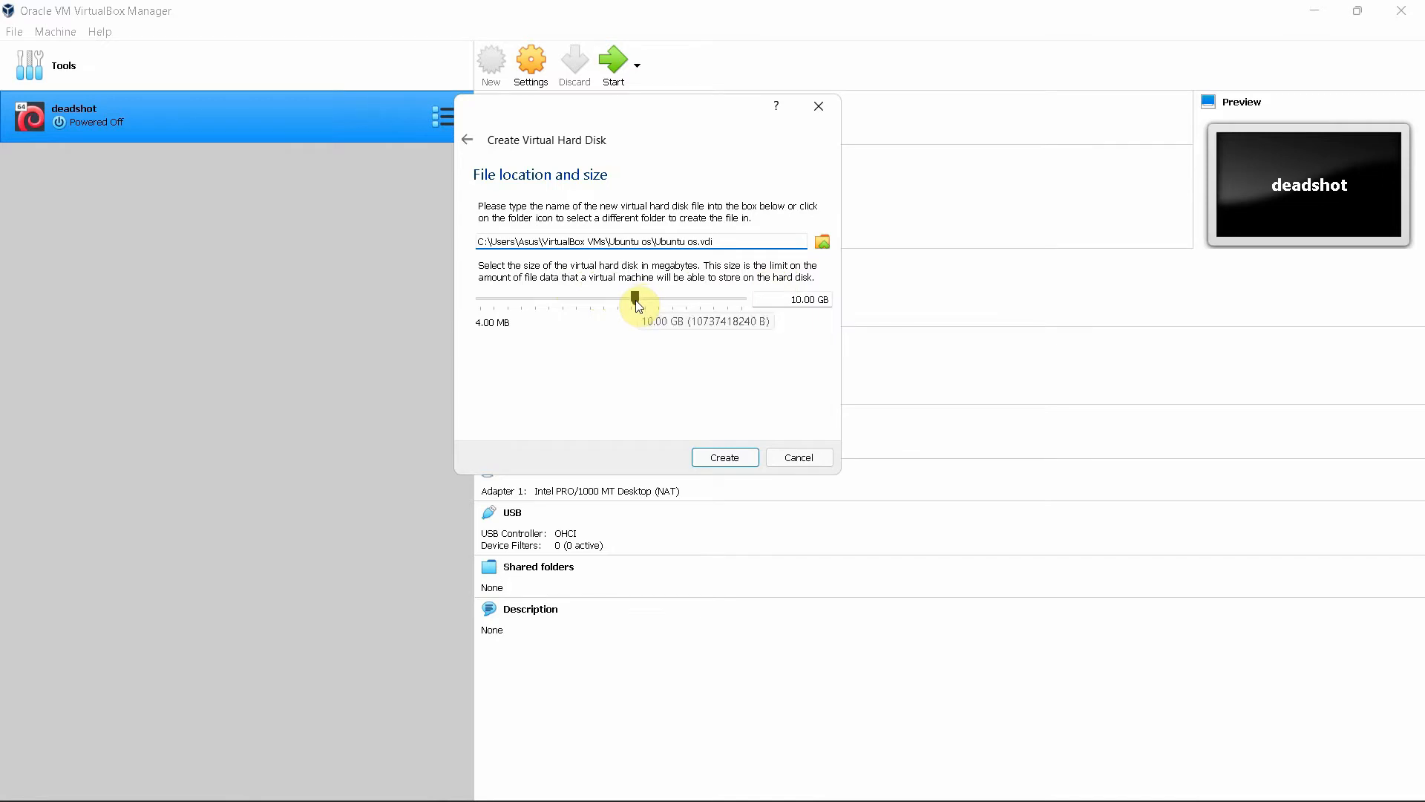
left_click_drag(639, 305, 654, 305)
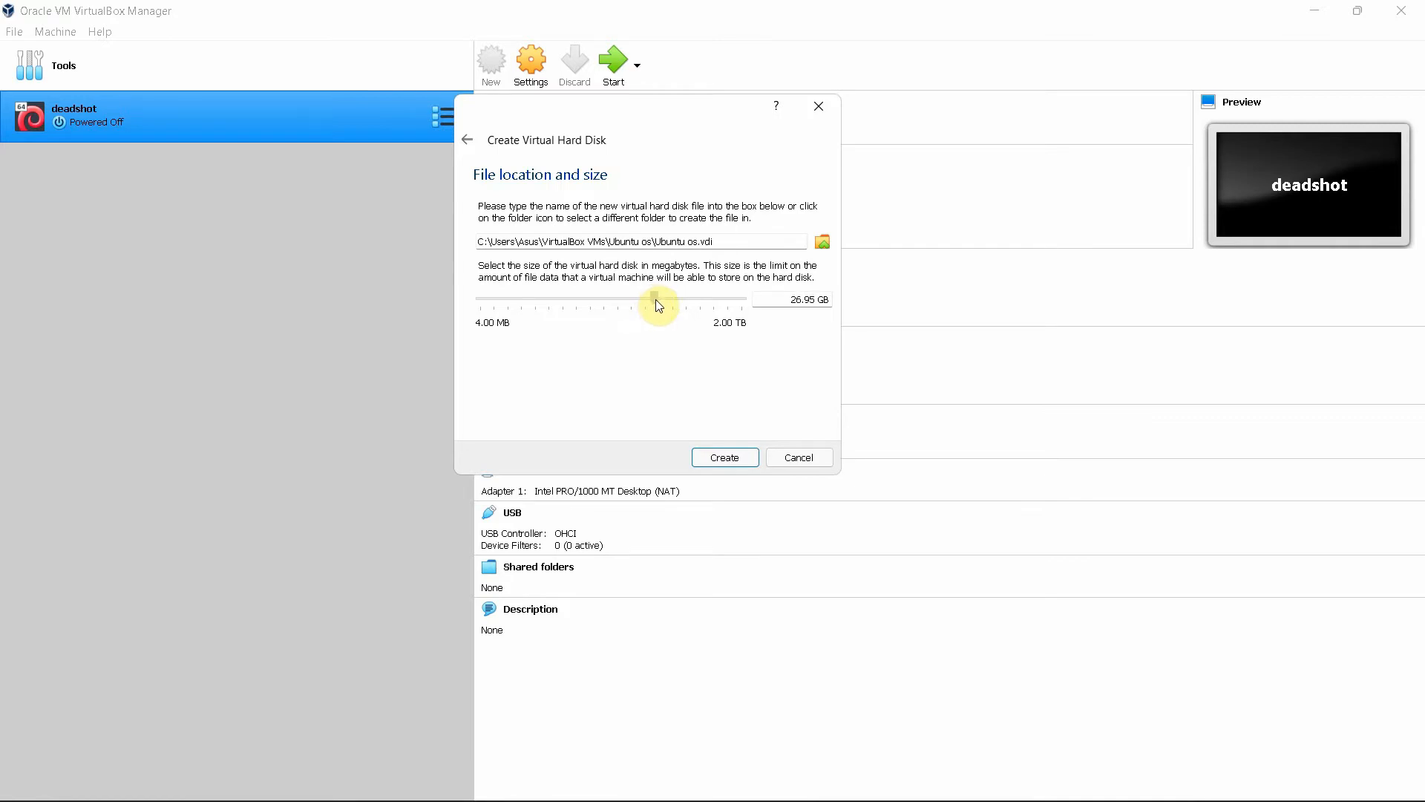
left_click_drag(656, 300, 656, 303)
left_click(724, 458)
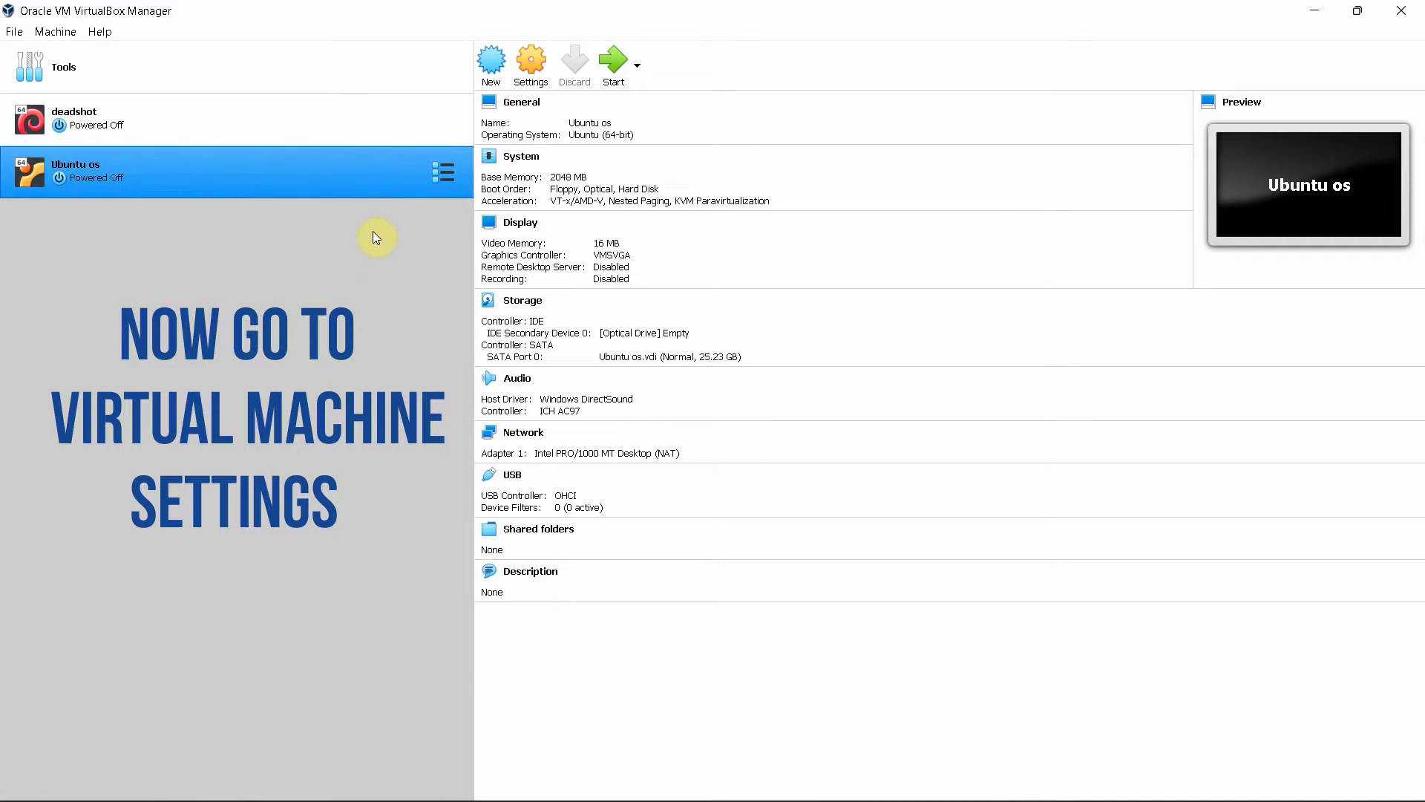
Open the Ubuntu os machine's Settings from its right-click menu, showing the General page
left_click(438, 175)
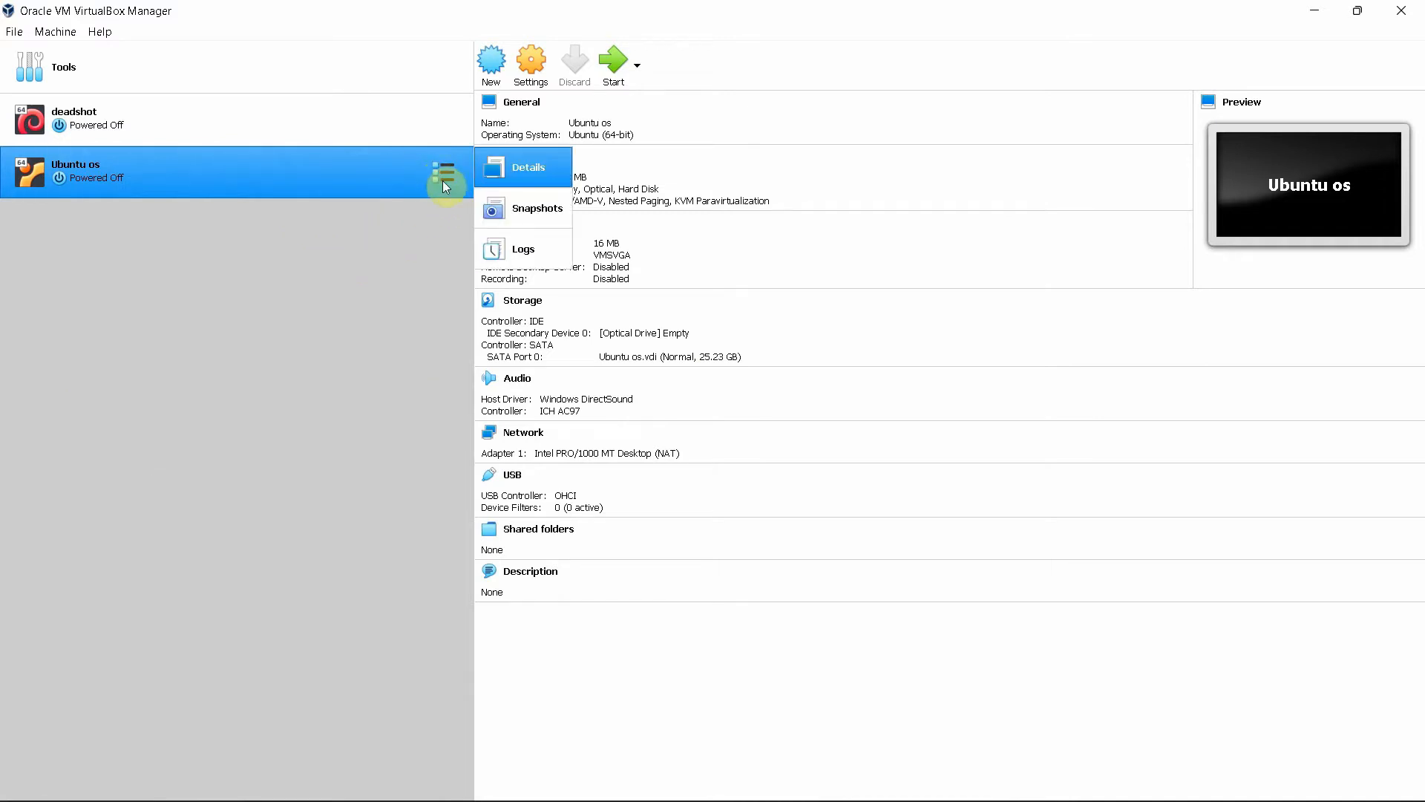
left_click(394, 279)
right_click(249, 187)
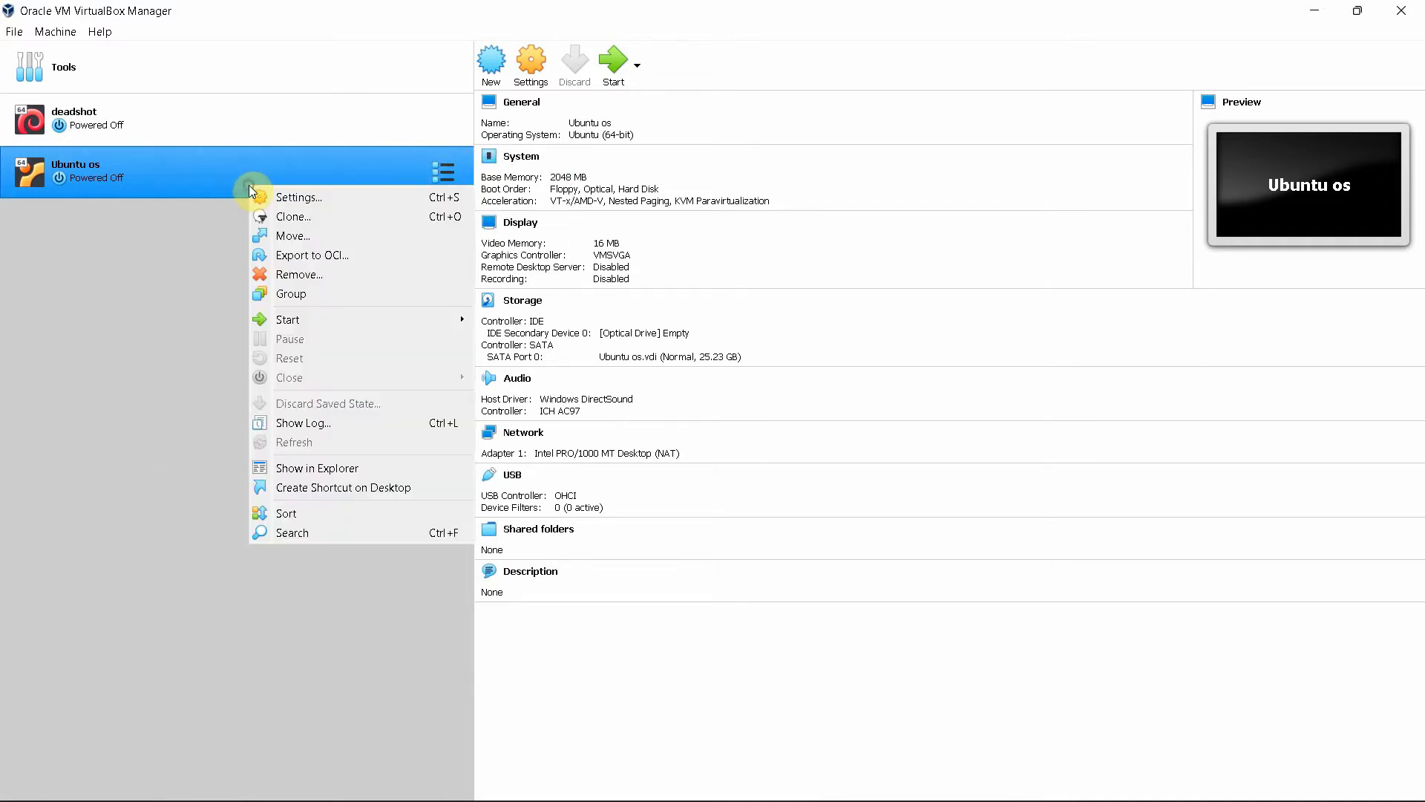
left_click(303, 201)
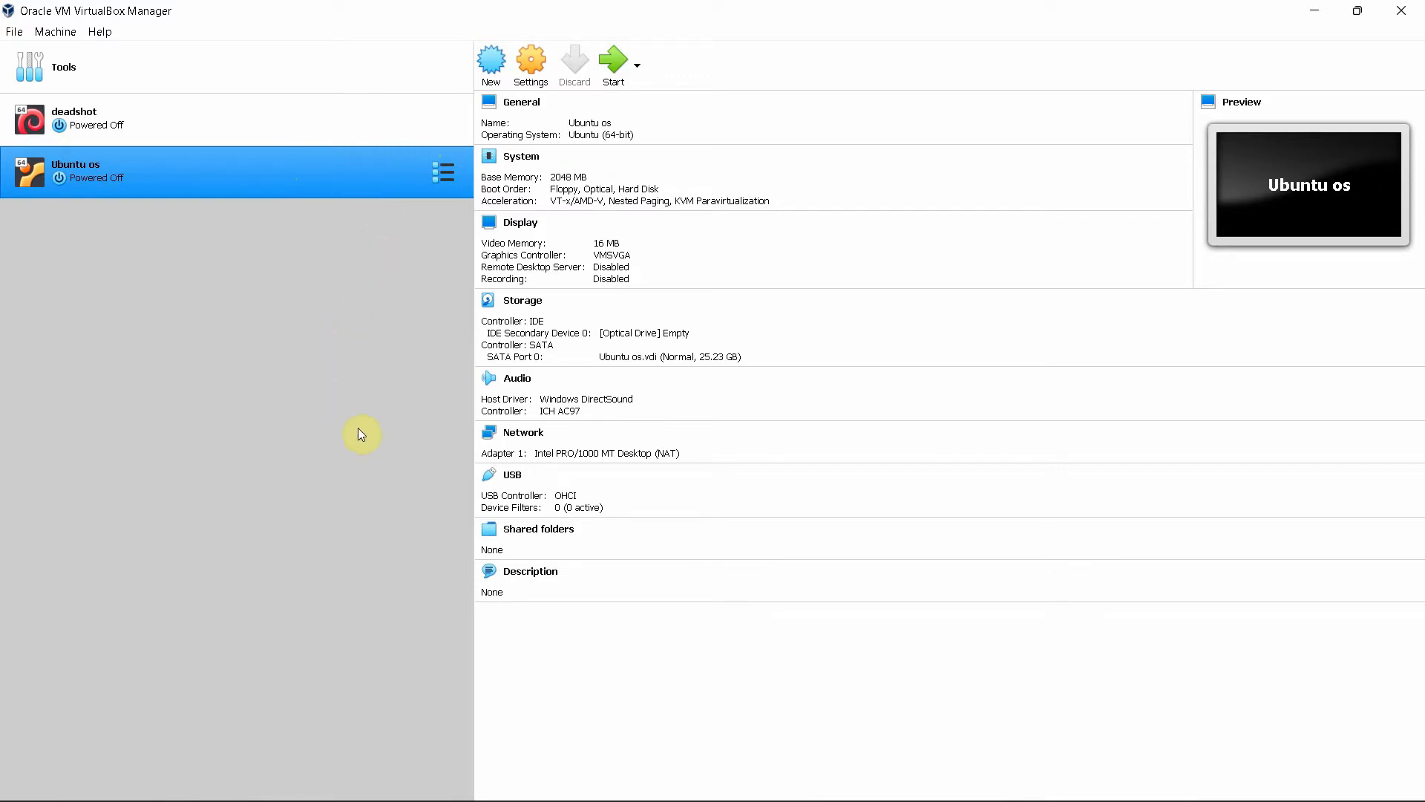
key("ctrl+s")
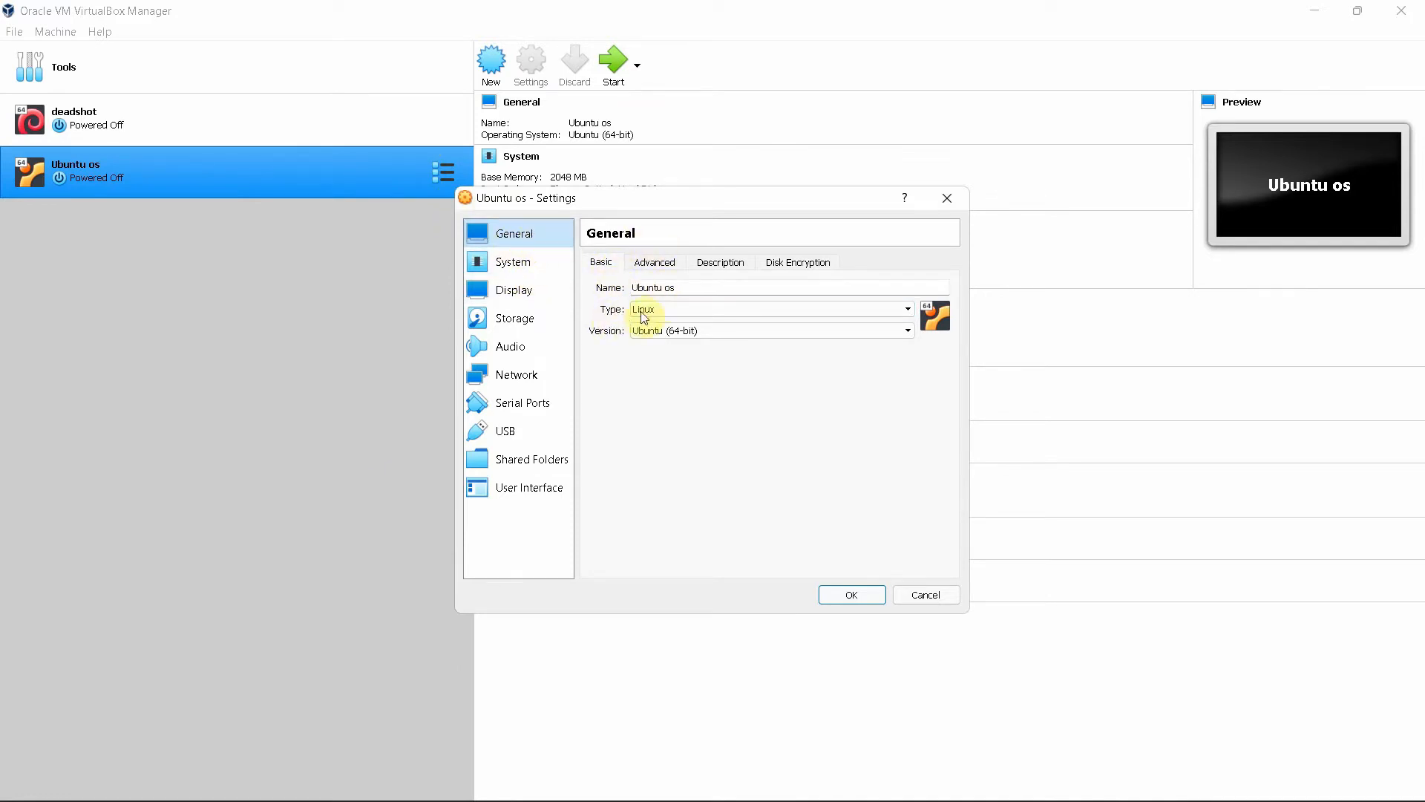
Set Shared Clipboard and Drag'n'Drop to Bidirectional on the Advanced tab
left_click(653, 265)
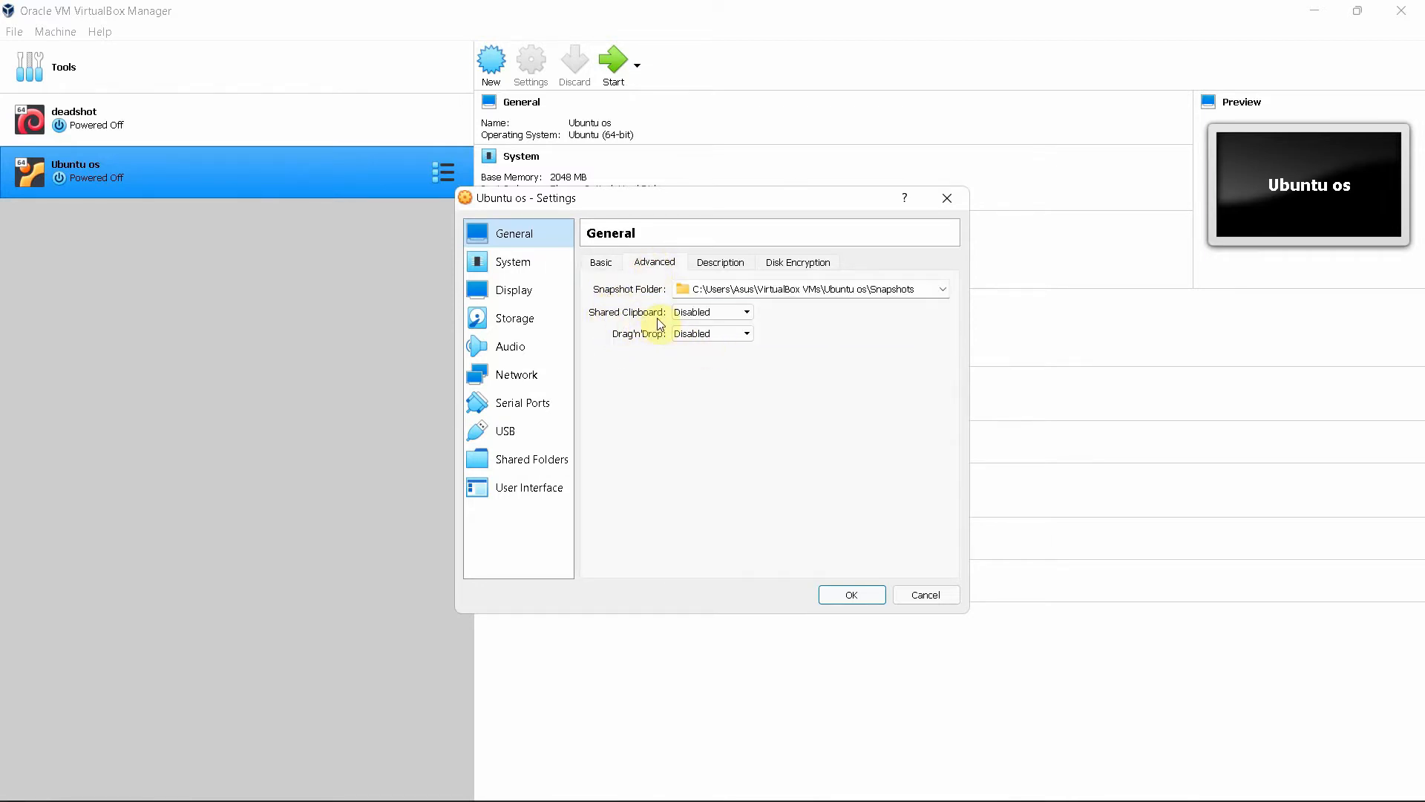
left_click(750, 312)
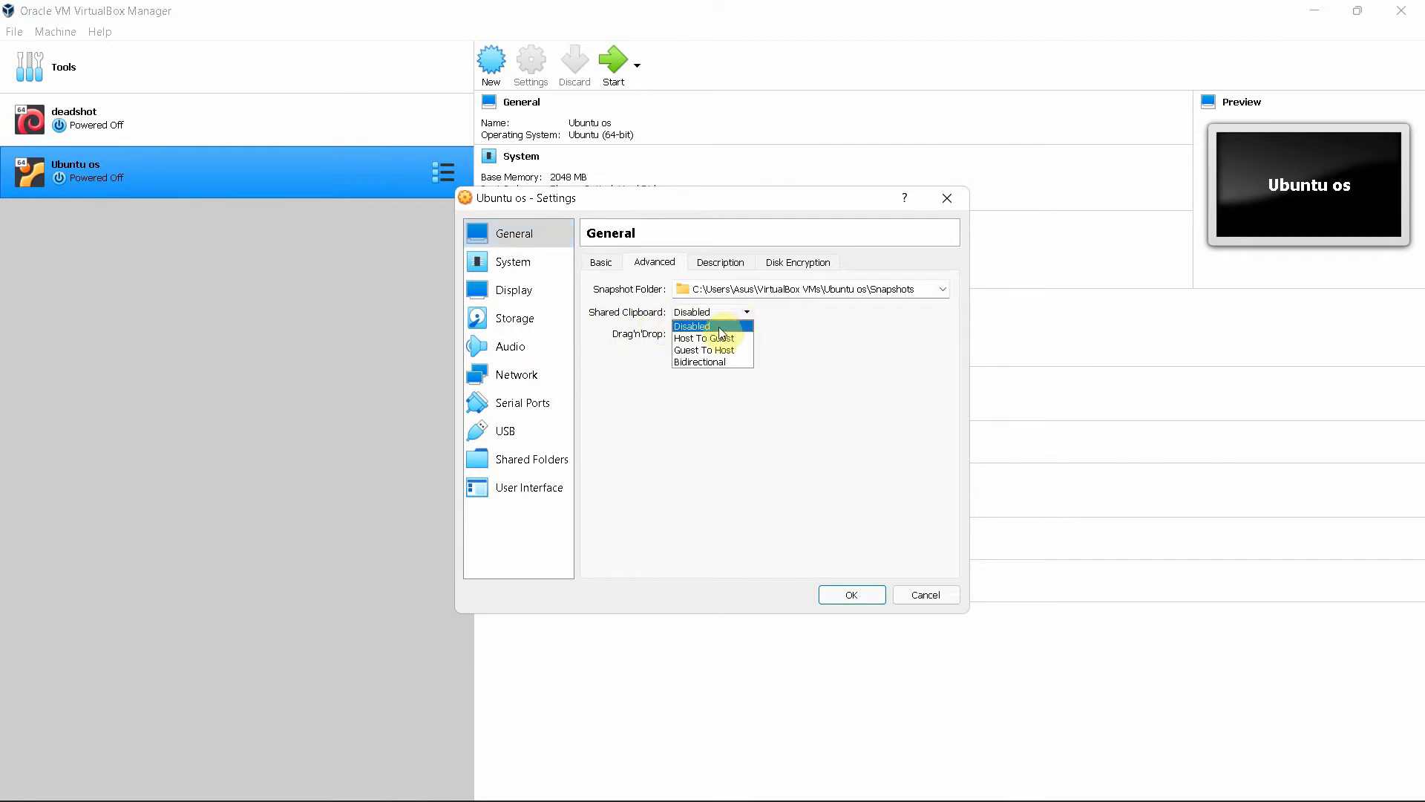
left_click(701, 363)
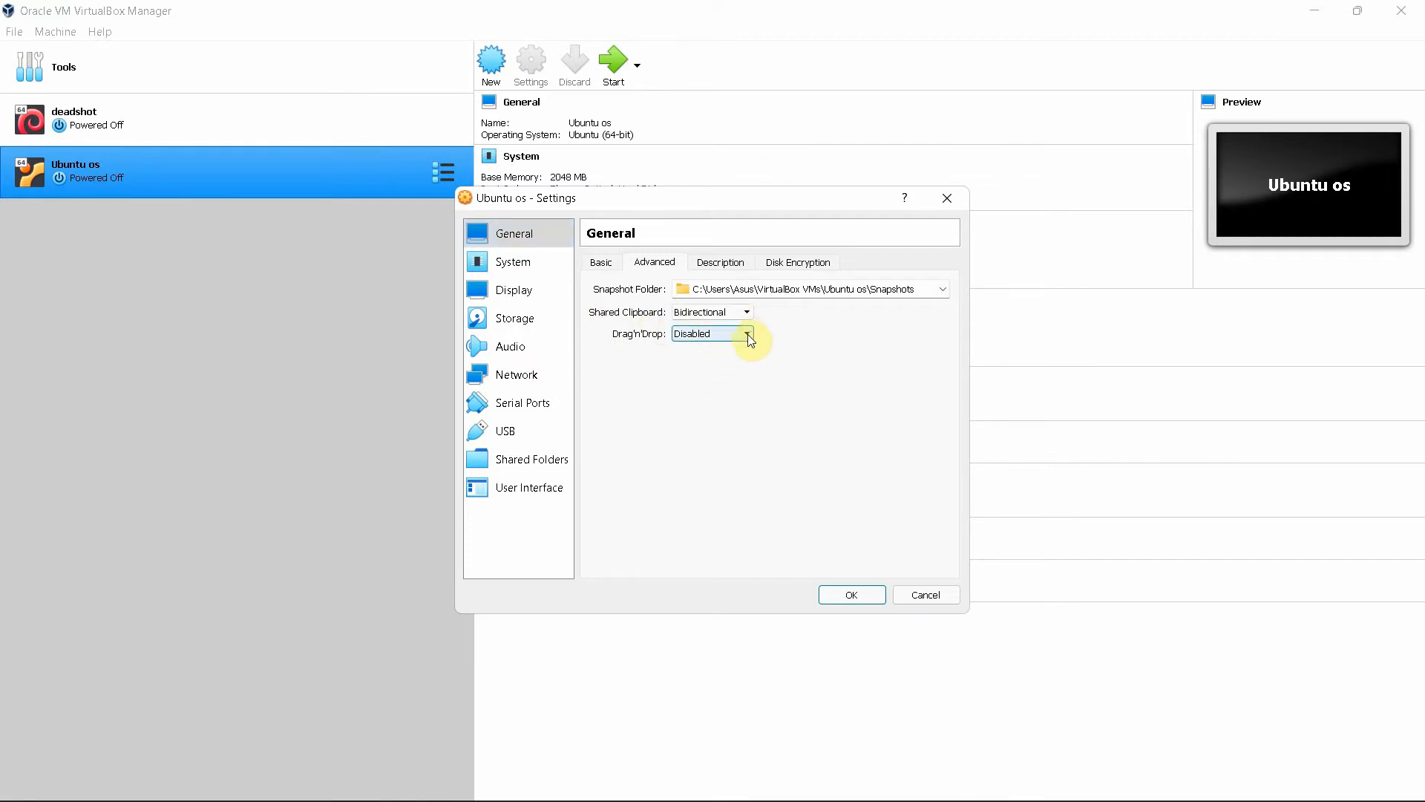
left_click(747, 334)
left_click(700, 392)
left_click(718, 337)
left_click(701, 386)
Look over the Description and Disk Encryption tabs, then go to the System page
left_click(713, 267)
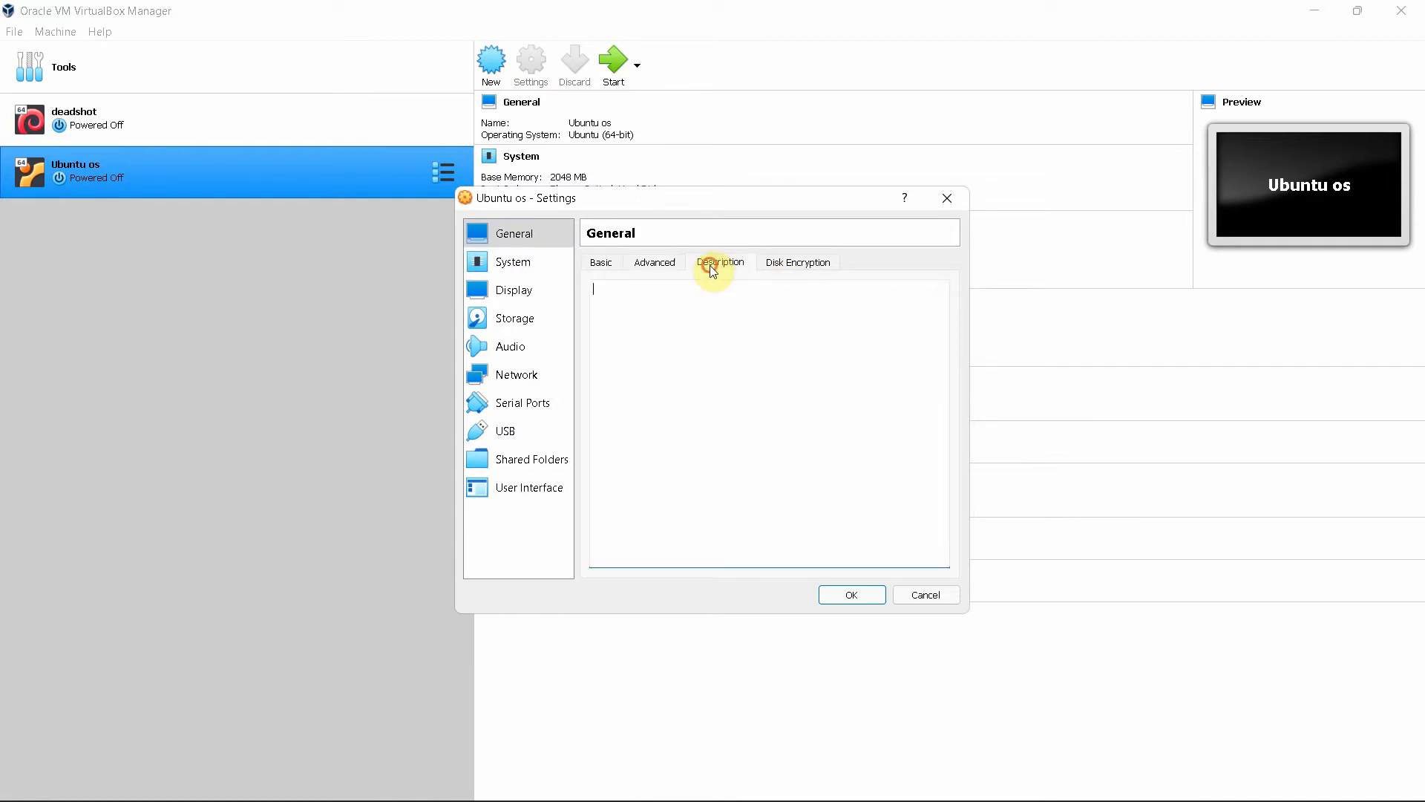
left_click(797, 269)
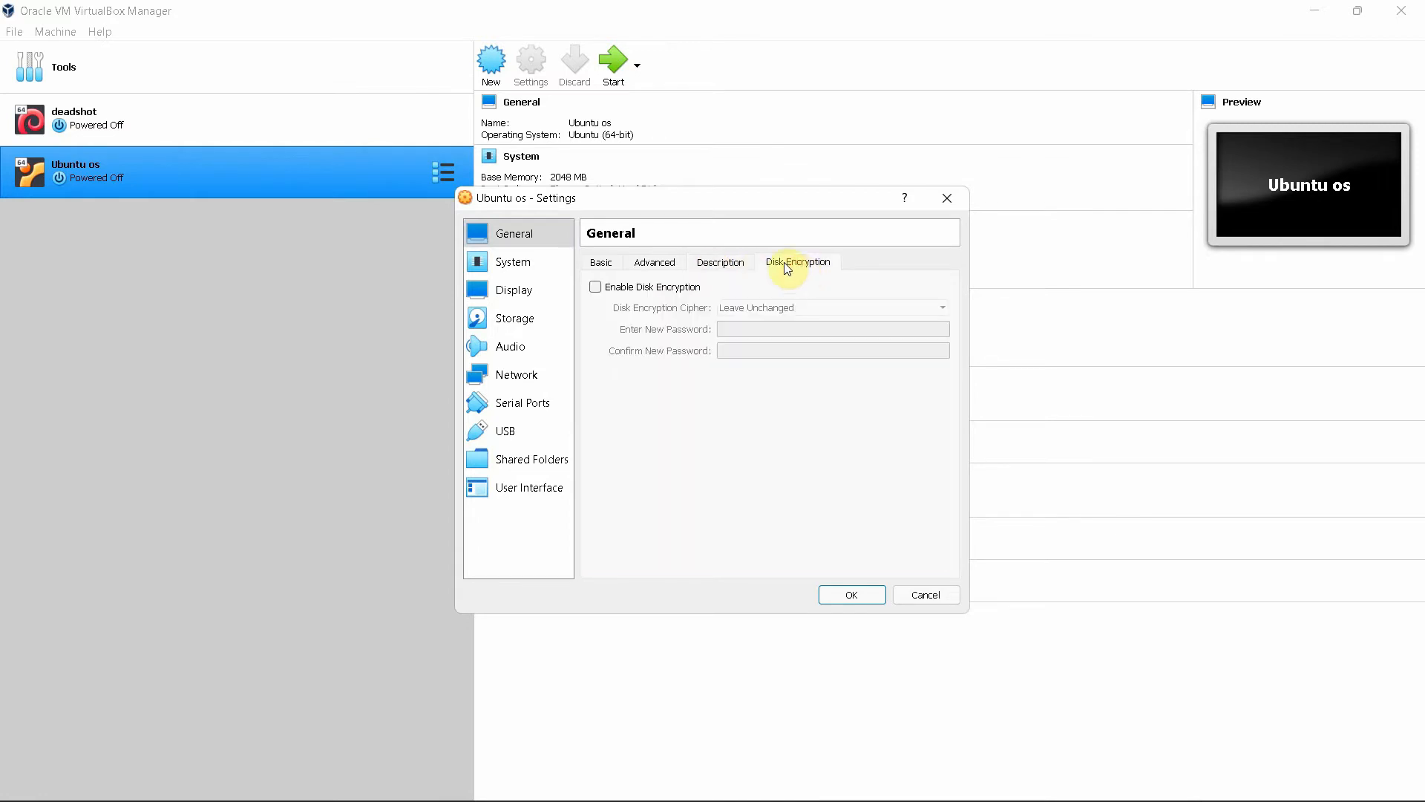
left_click(597, 264)
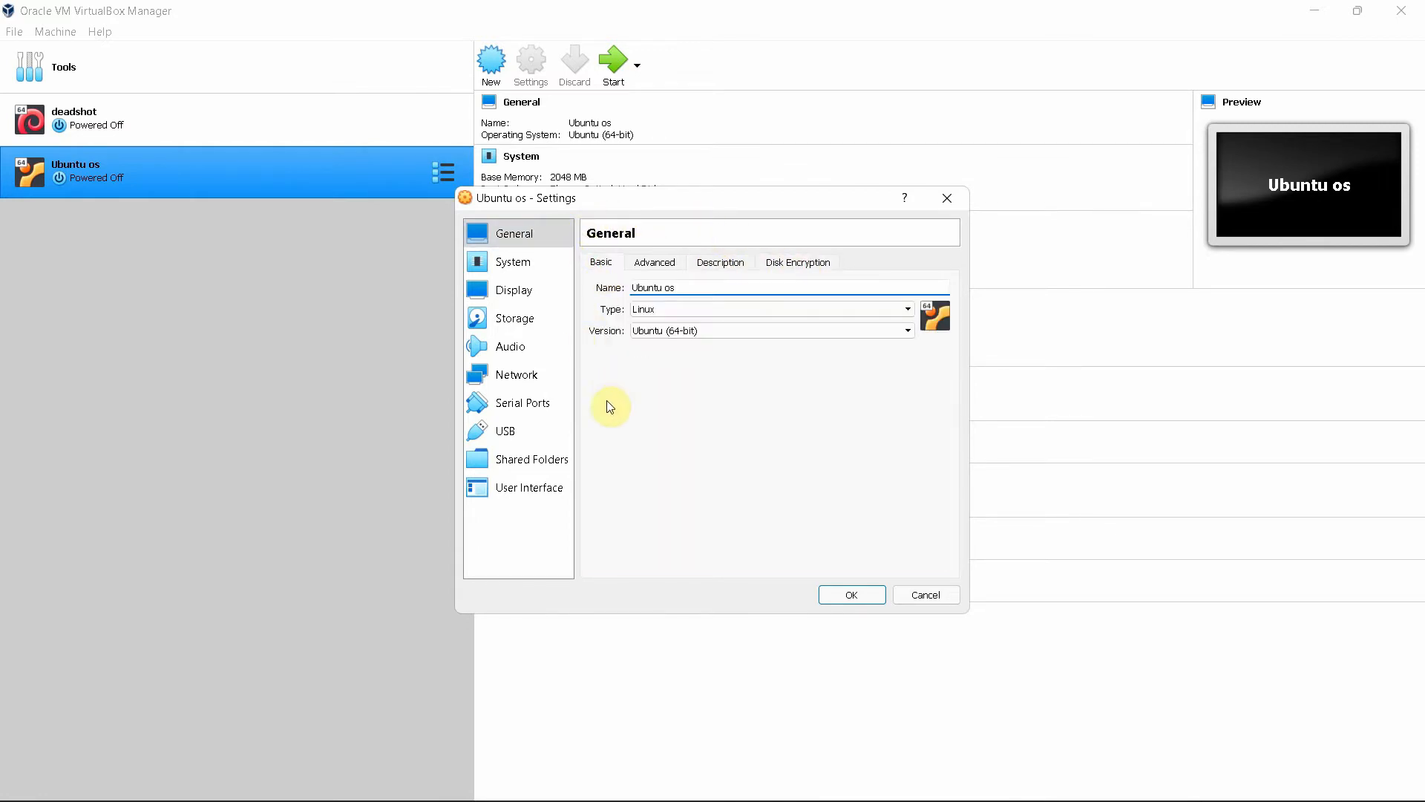
left_click(491, 267)
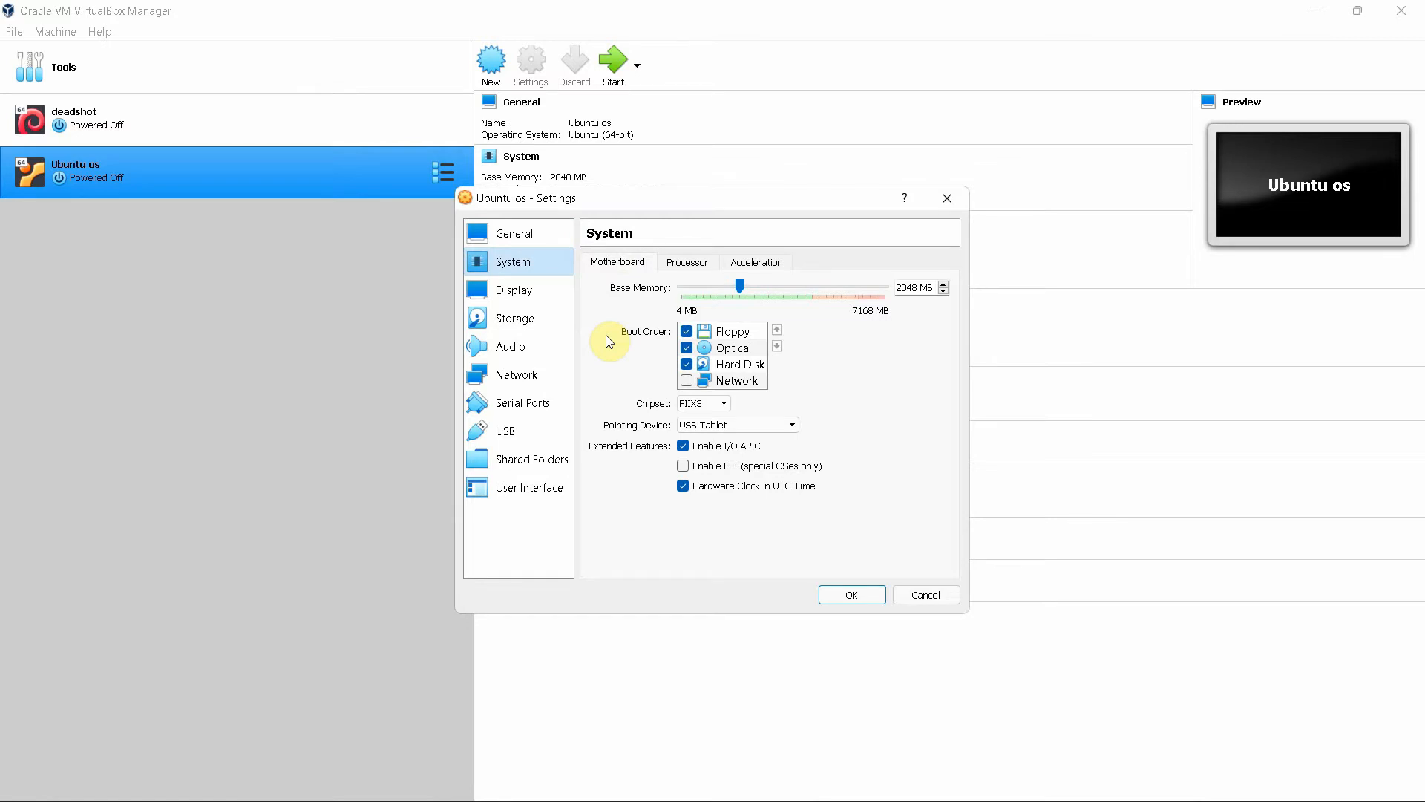
Give the Ubuntu os VM 2 processors on the Processor tab and review Acceleration
left_click(688, 271)
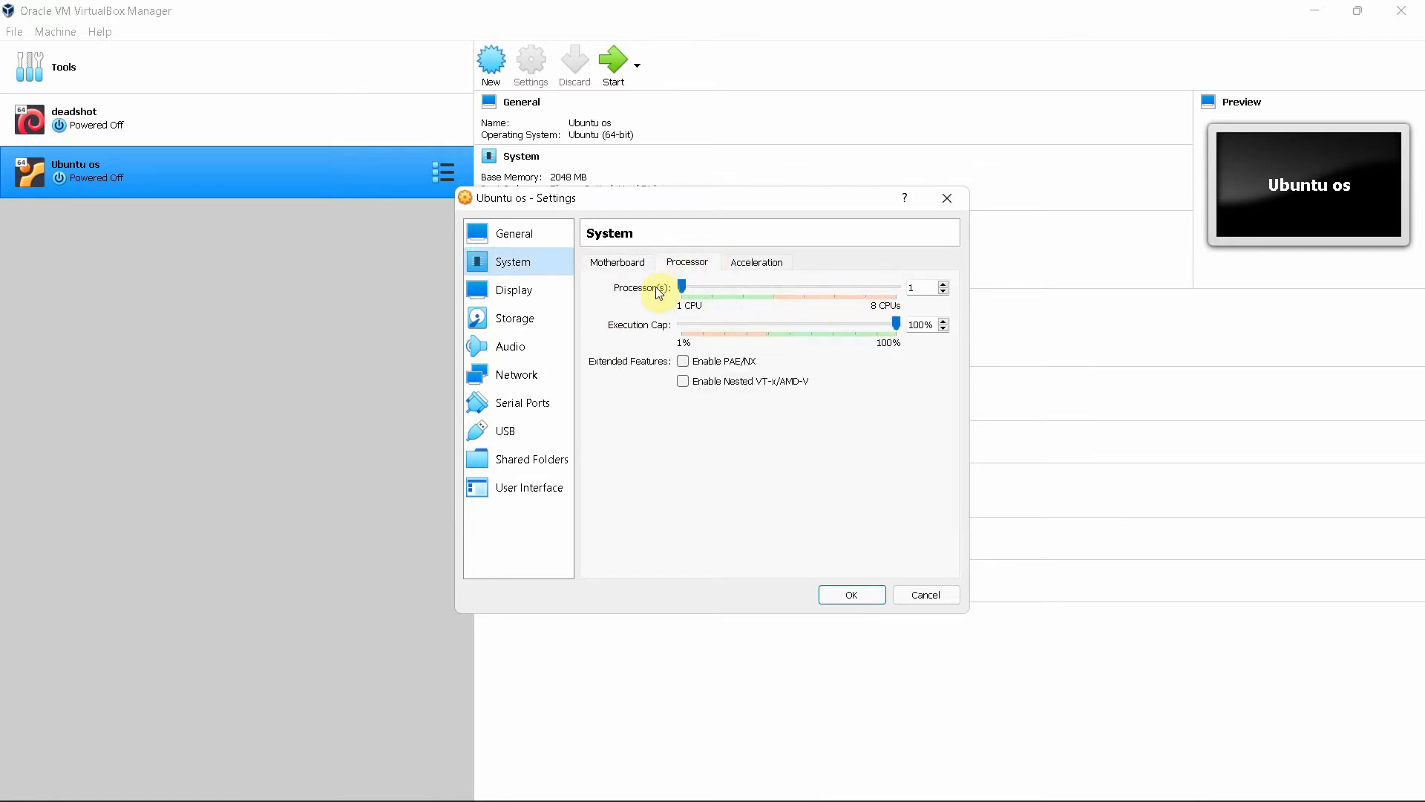
left_click_drag(680, 288, 712, 290)
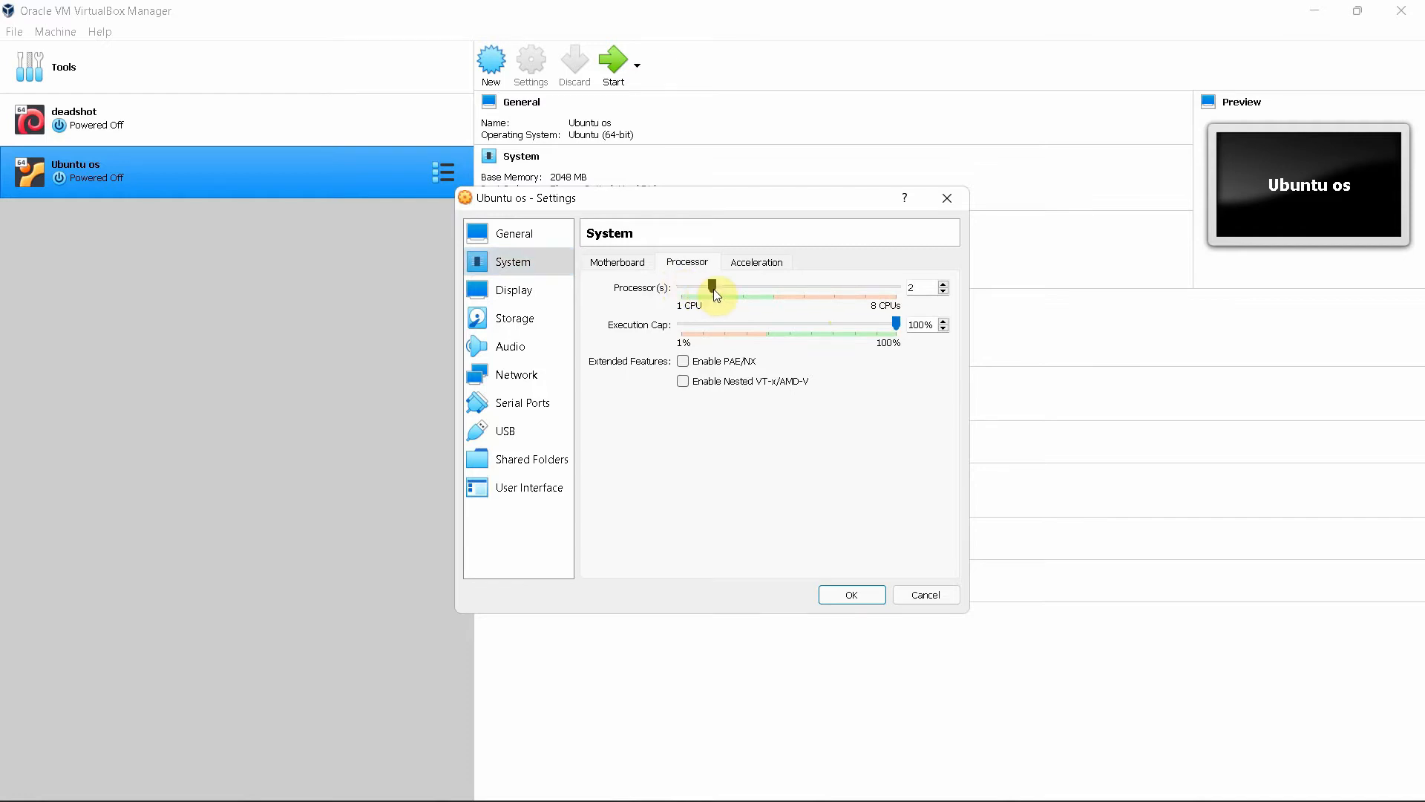
left_click(714, 290)
left_click(752, 266)
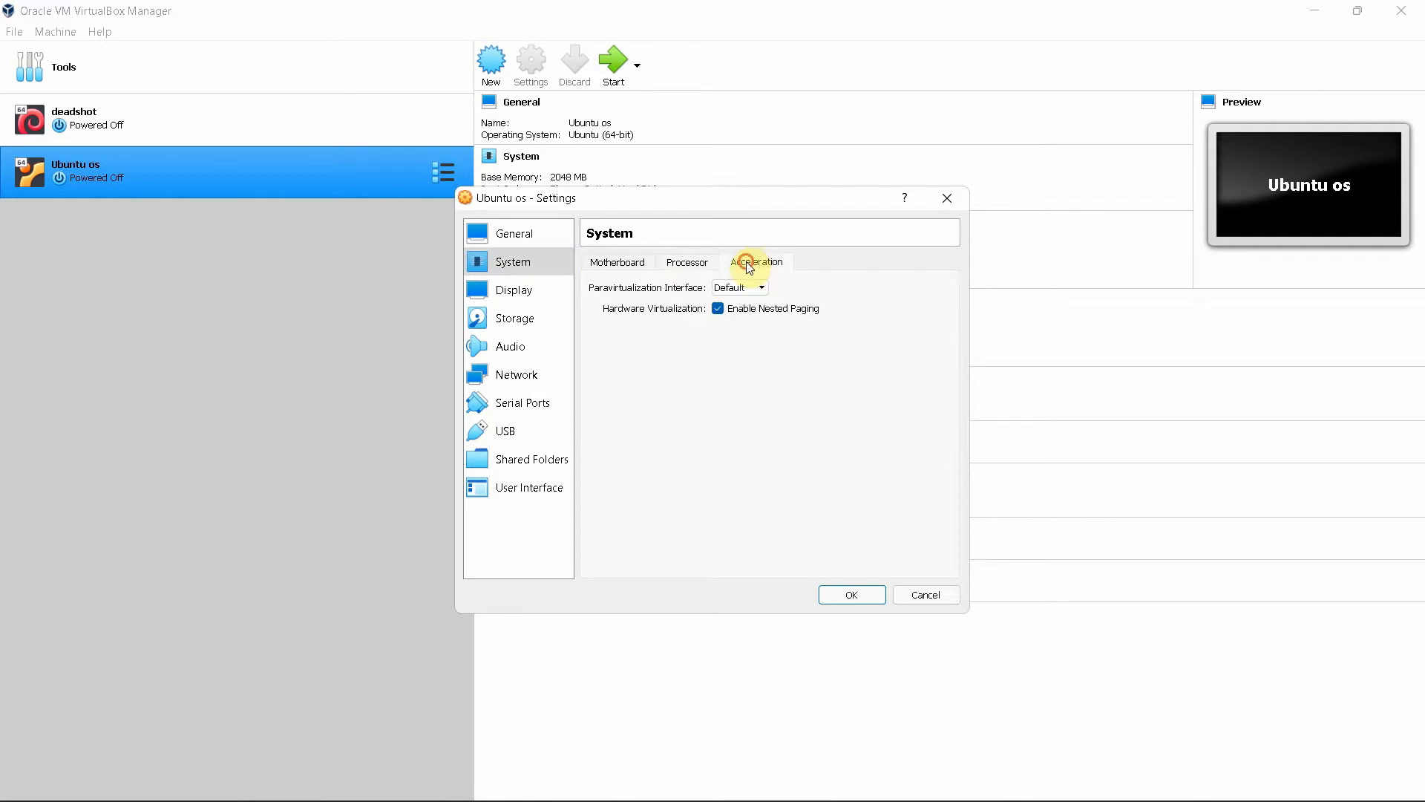
left_click(617, 264)
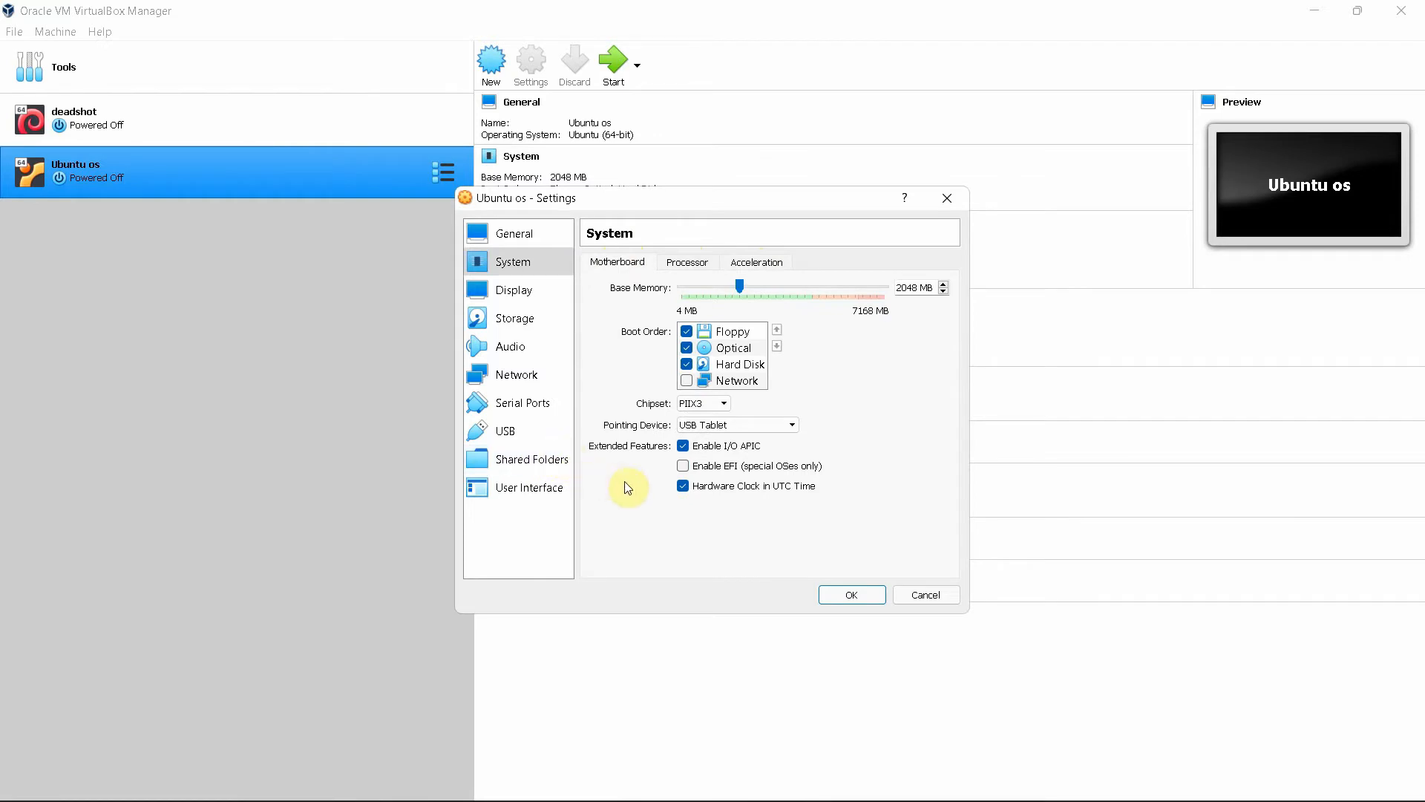
Raise the Display page's video memory from 16 MB to 20 MB
left_click(498, 288)
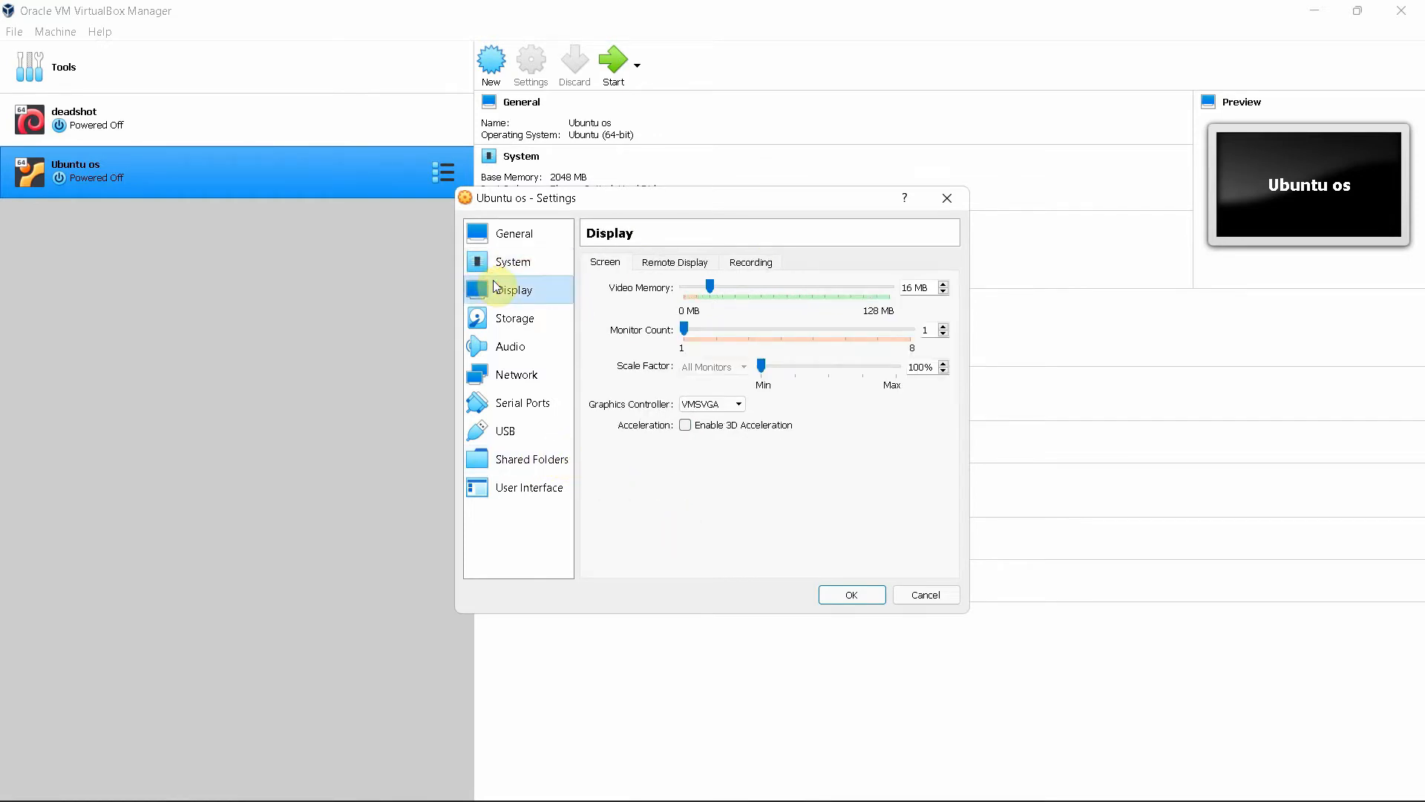
left_click(655, 265)
left_click(752, 264)
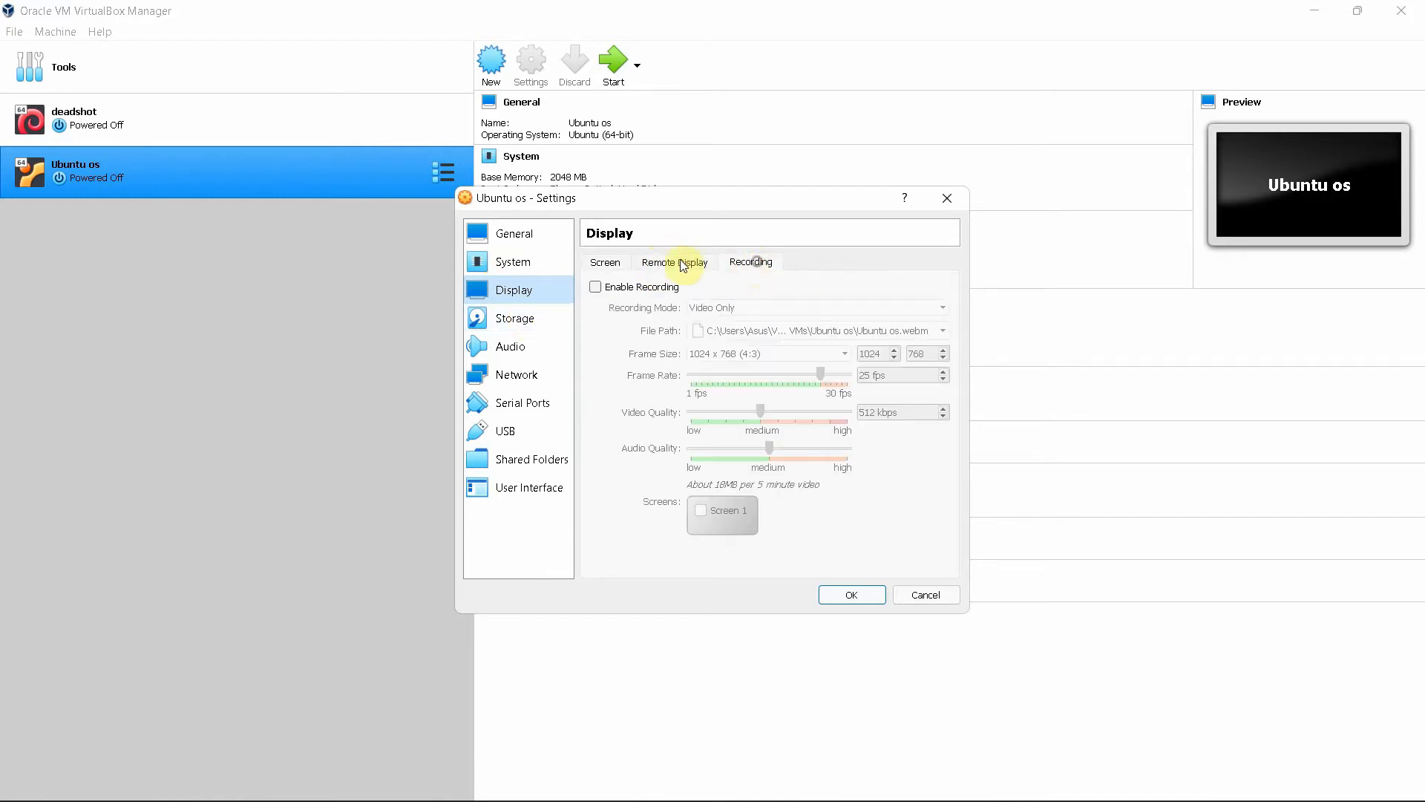
left_click(620, 266)
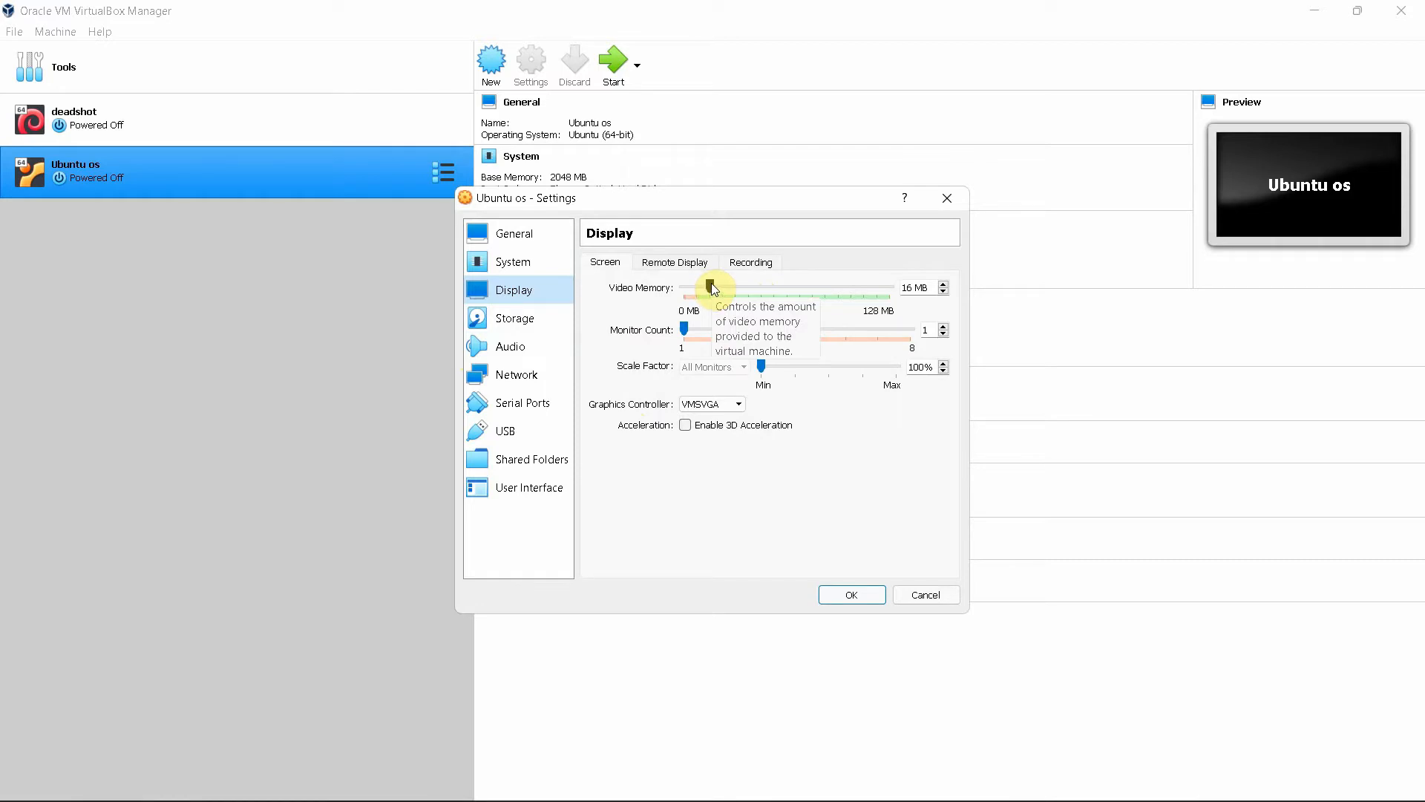
left_click(514, 325)
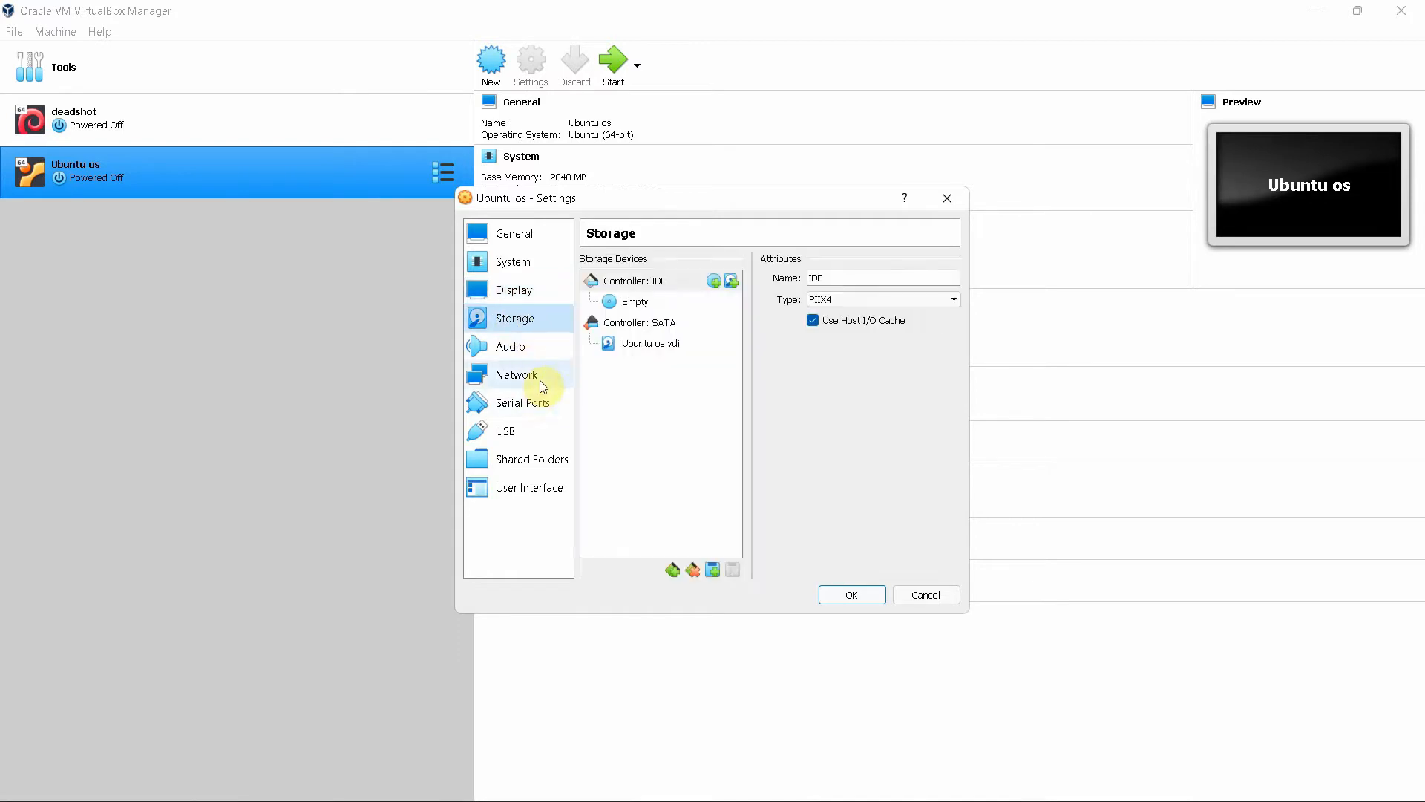
left_click(522, 297)
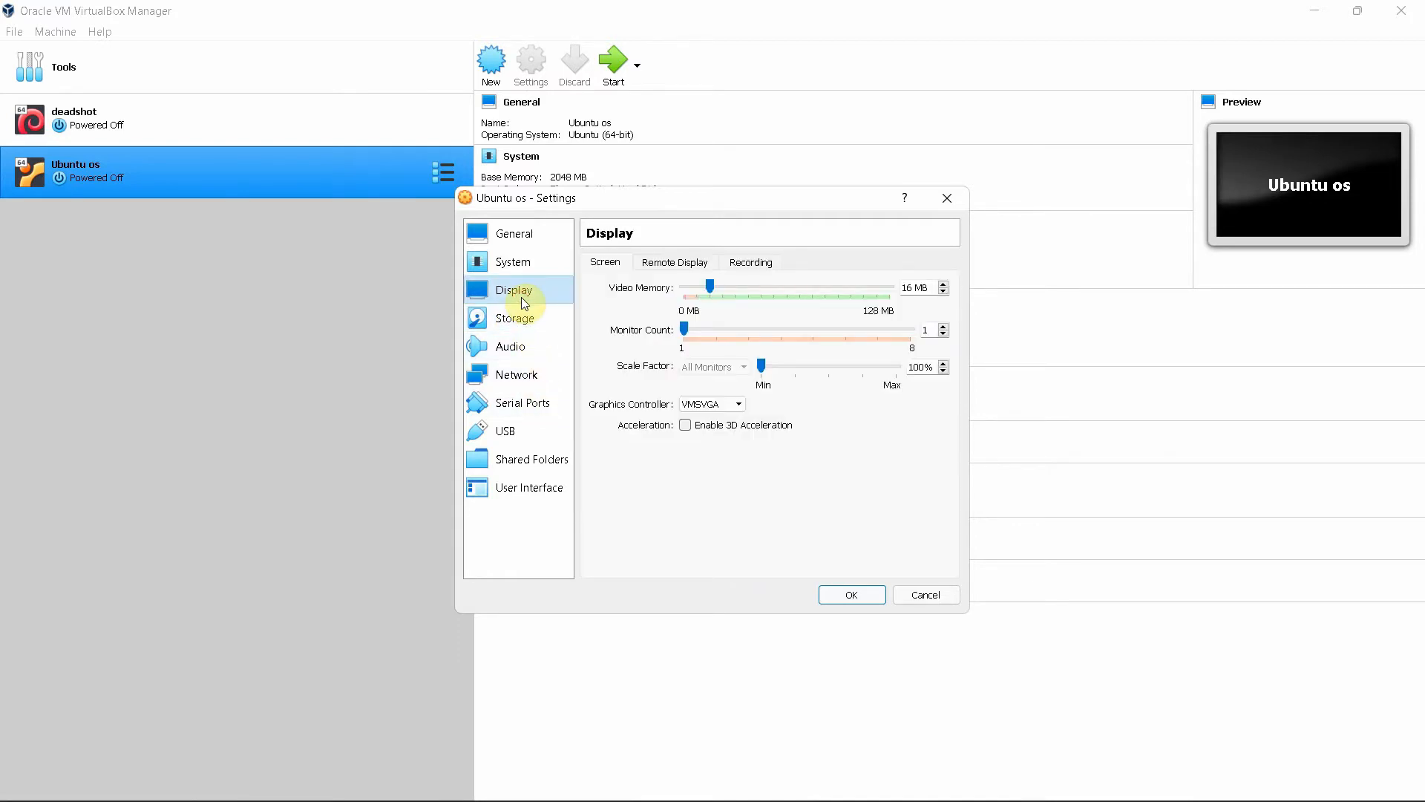
left_click(710, 286)
left_click_drag(710, 286, 717, 284)
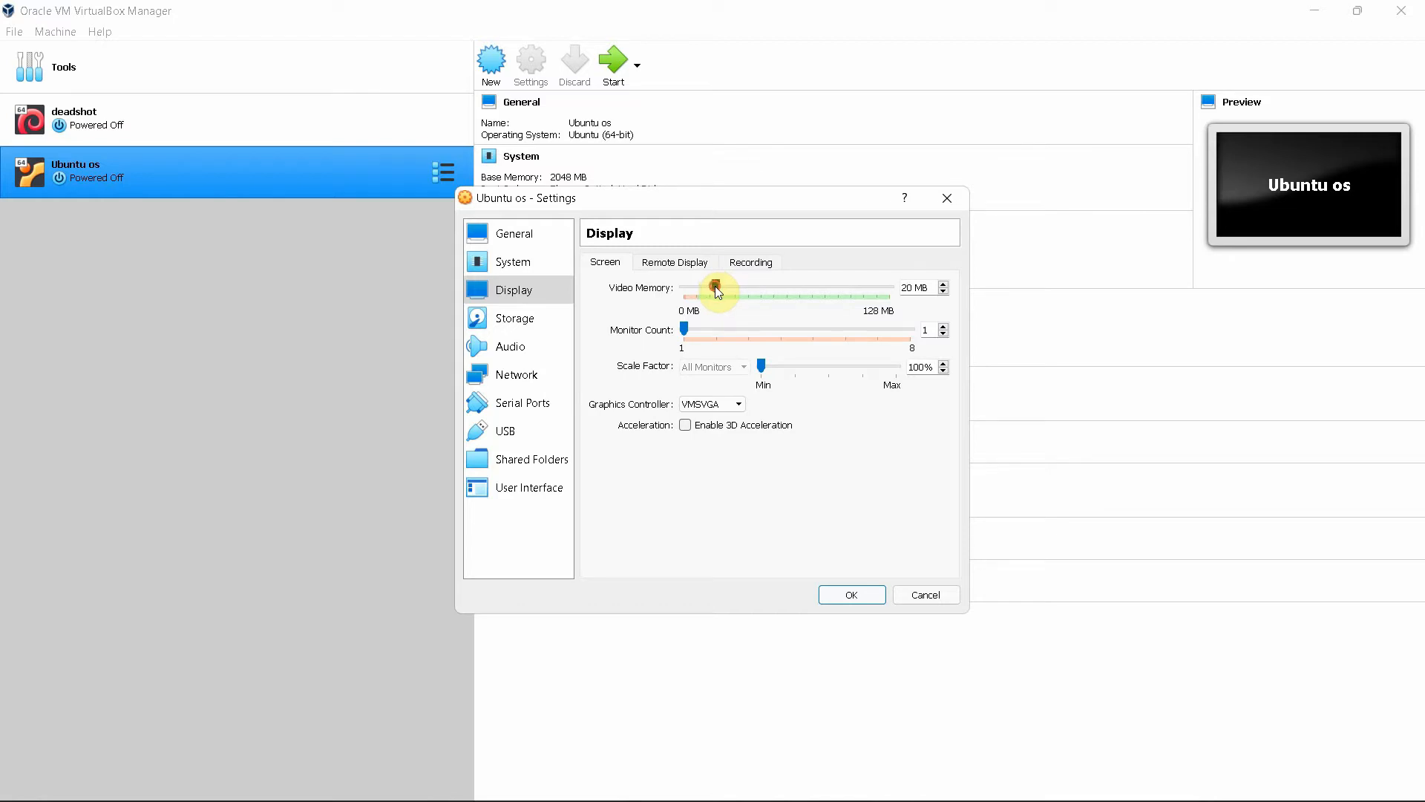
Select the empty optical drive in Storage and choose to load a disk file
left_click(524, 322)
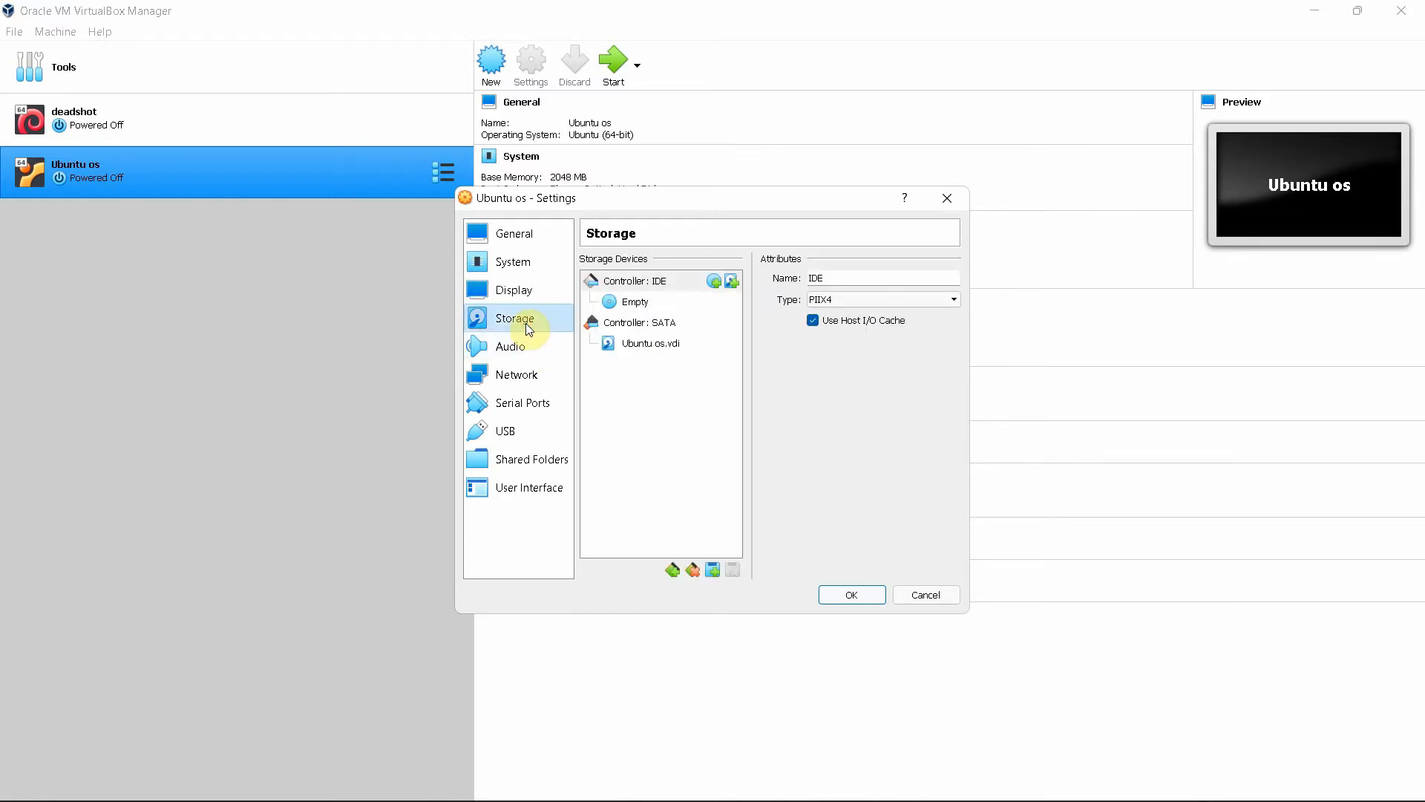
left_click(678, 303)
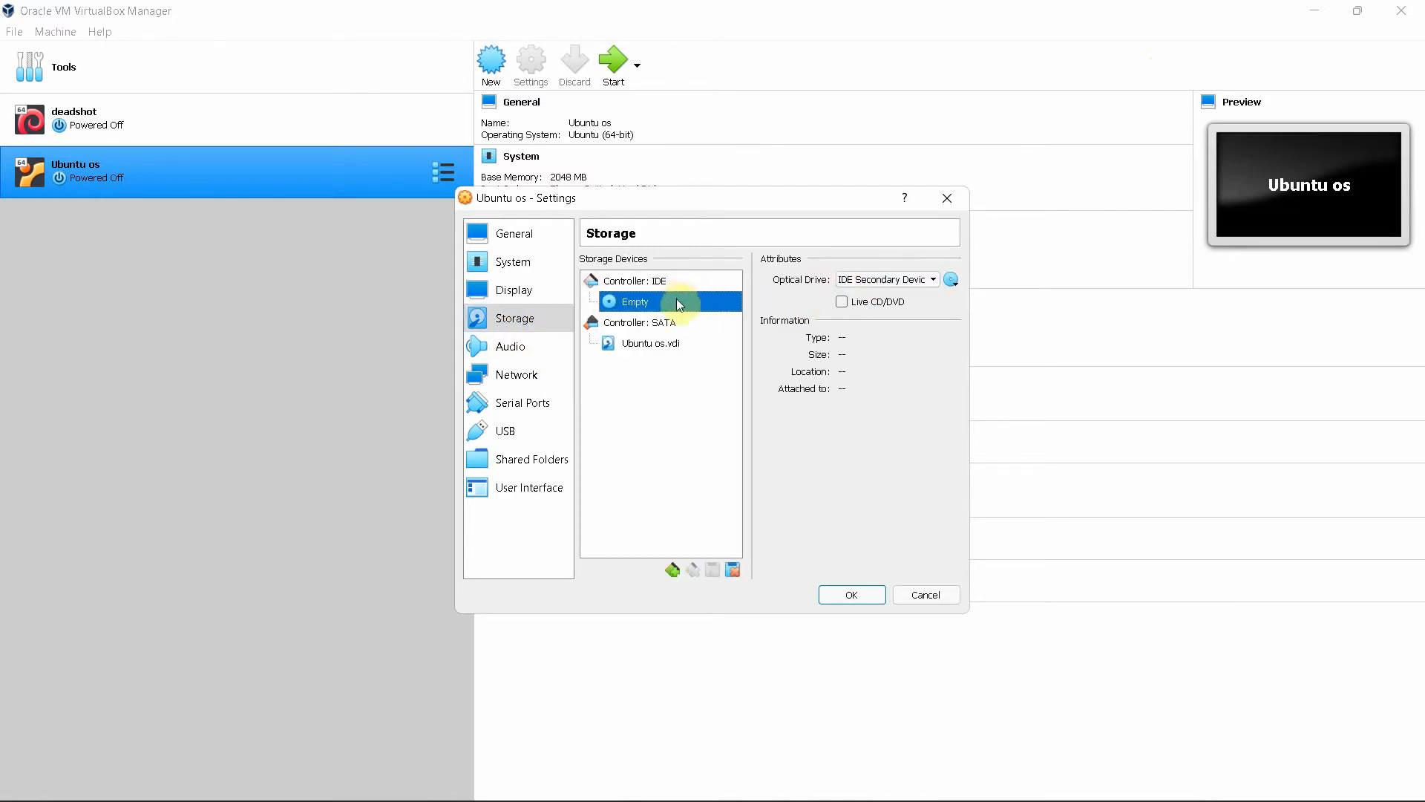
left_click(951, 281)
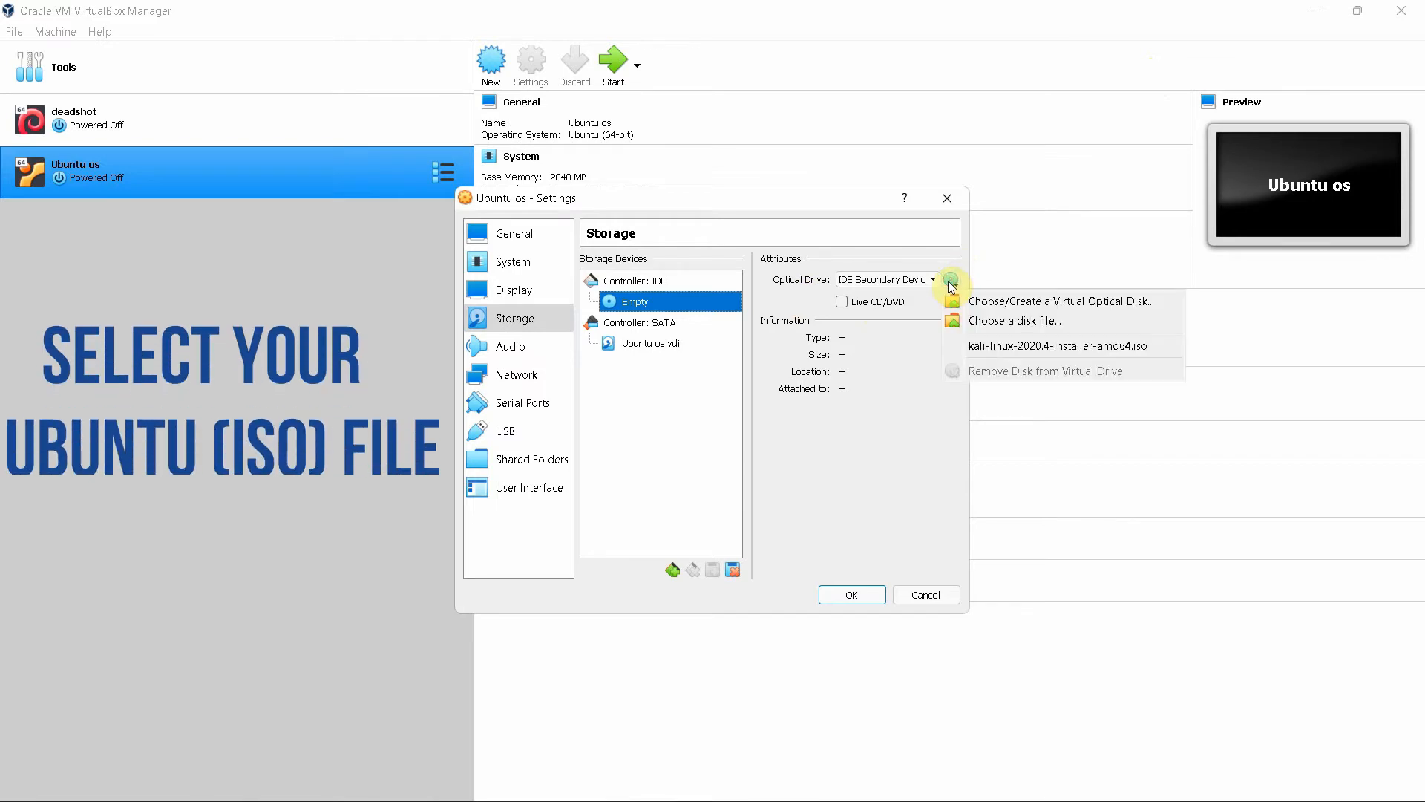
left_click(990, 319)
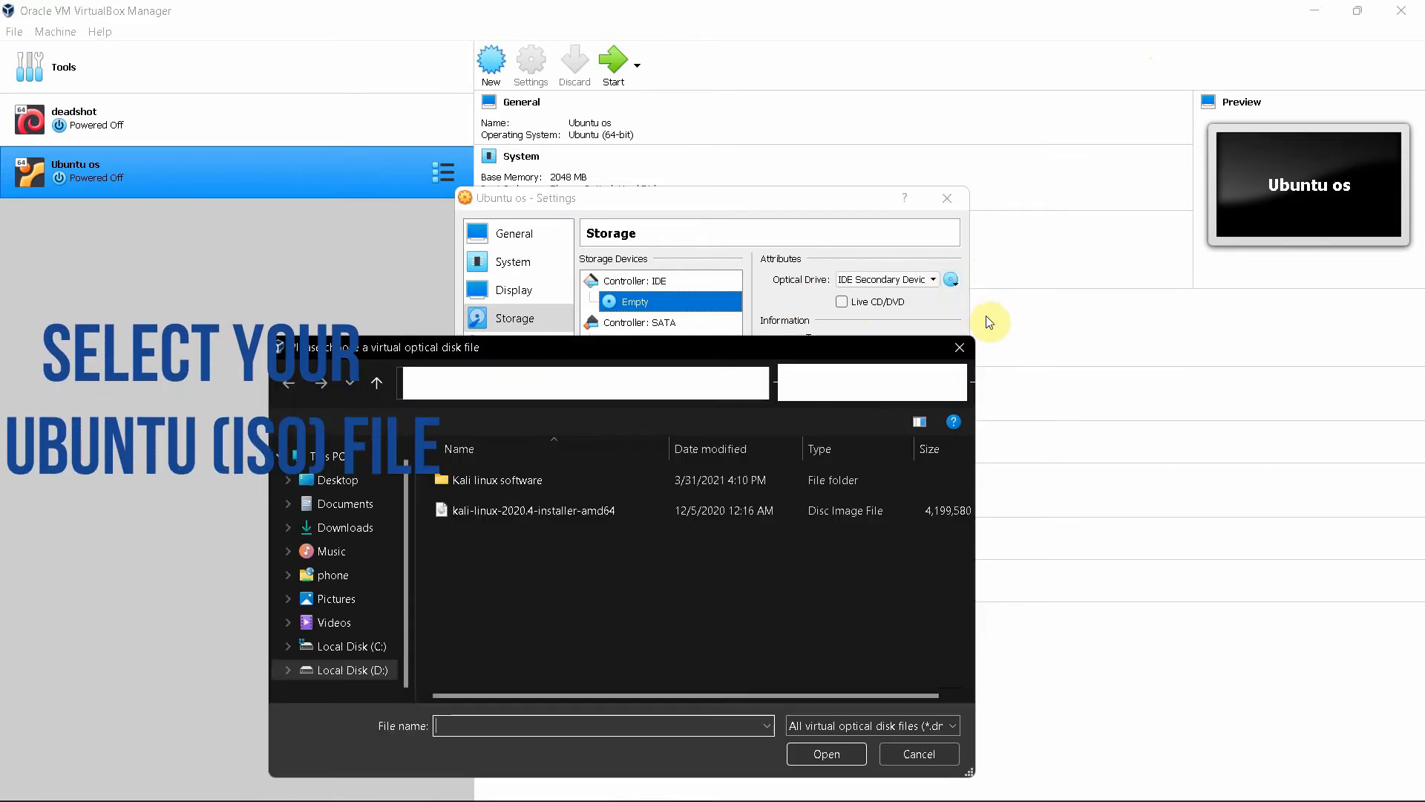
Load ubuntu-21.04-desktop-amd64 from D:\Games into the drive and save the settings
left_click(364, 672)
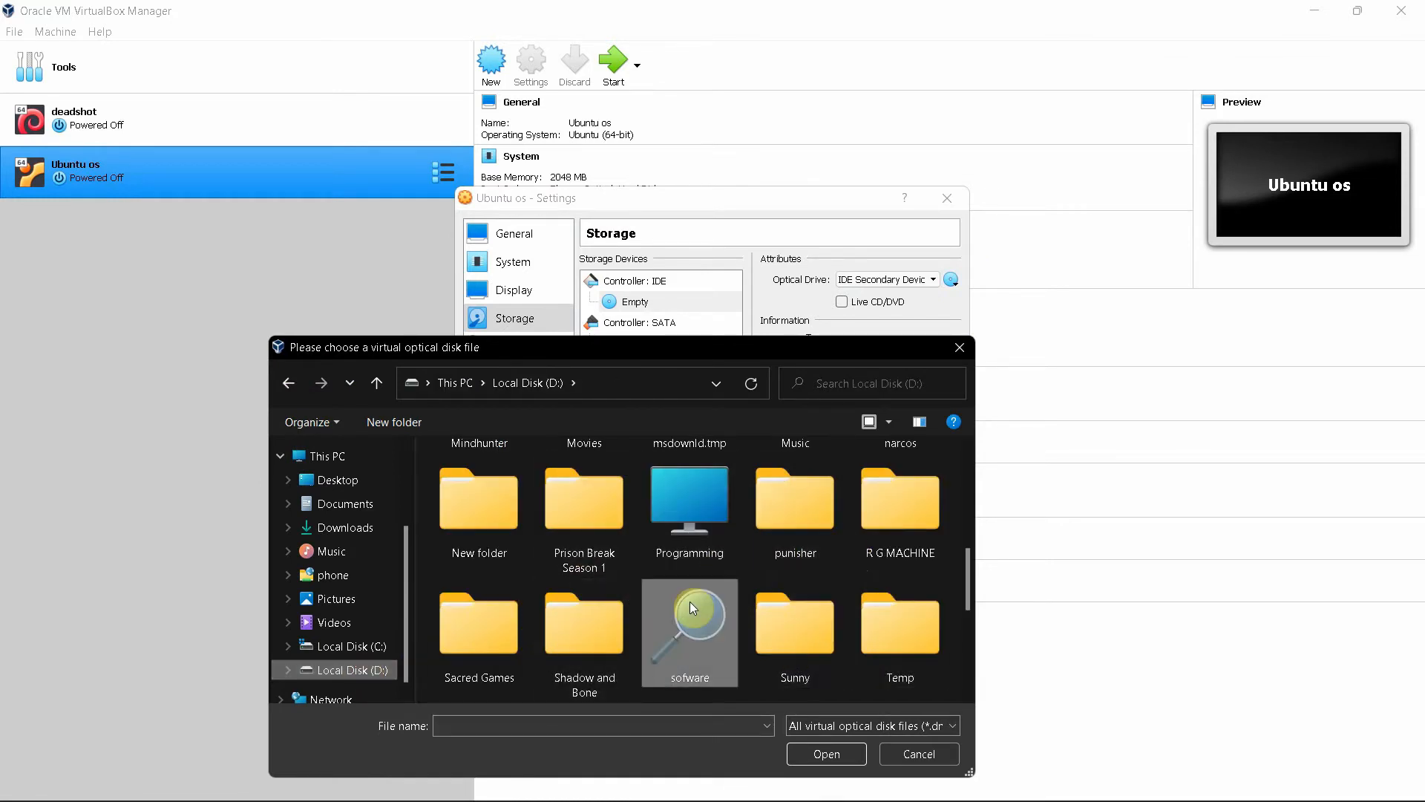
scroll(689, 601, "up", 4)
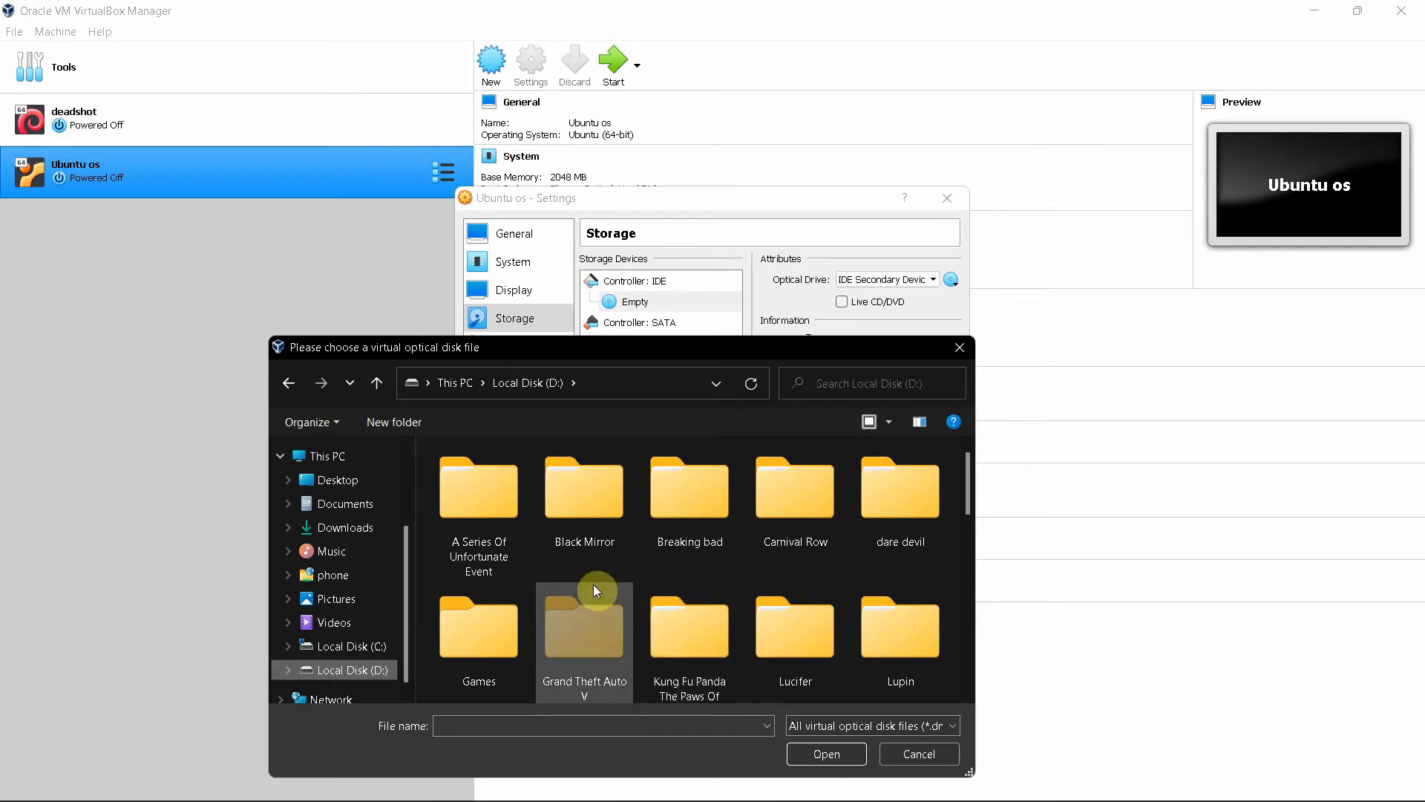
double_click(478, 610)
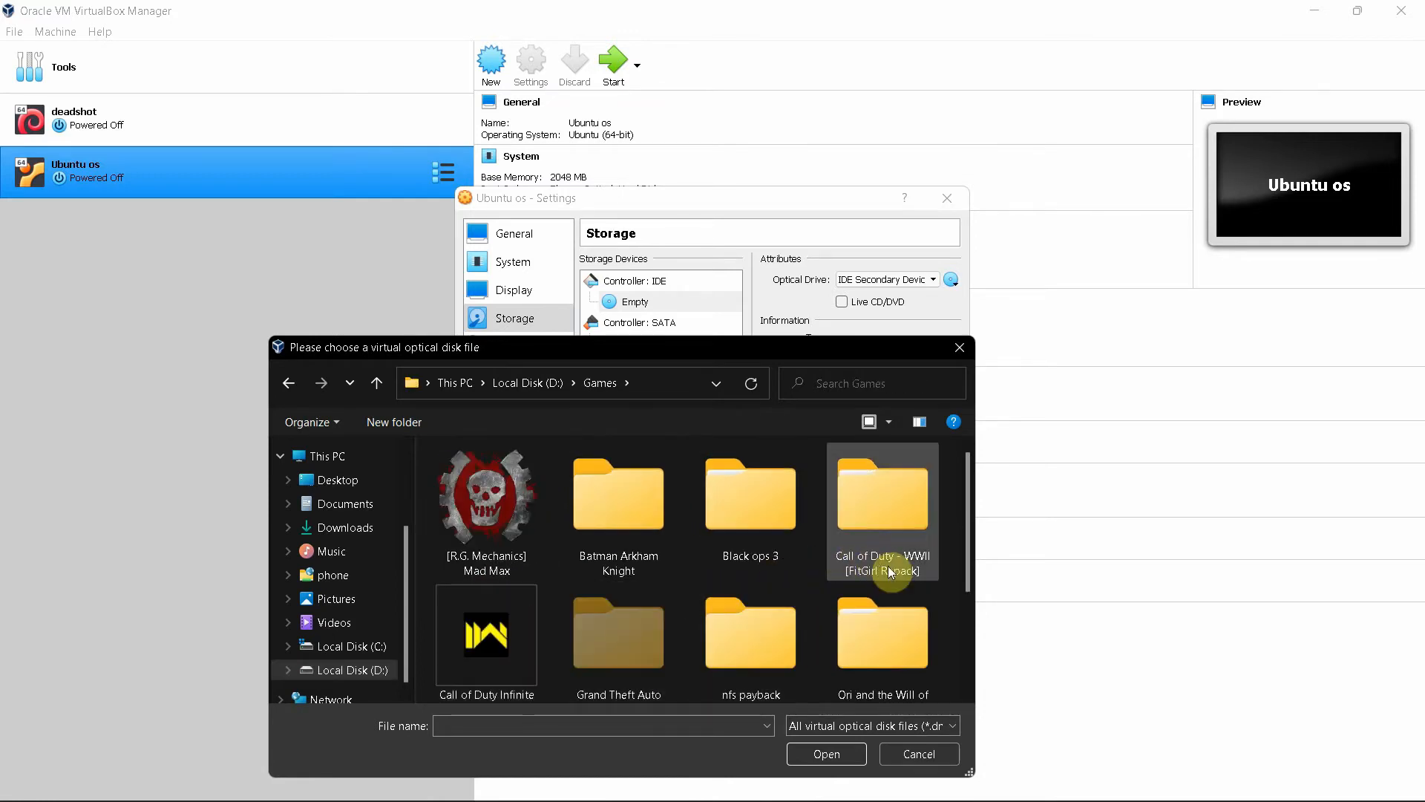
scroll(767, 595, "down", 2)
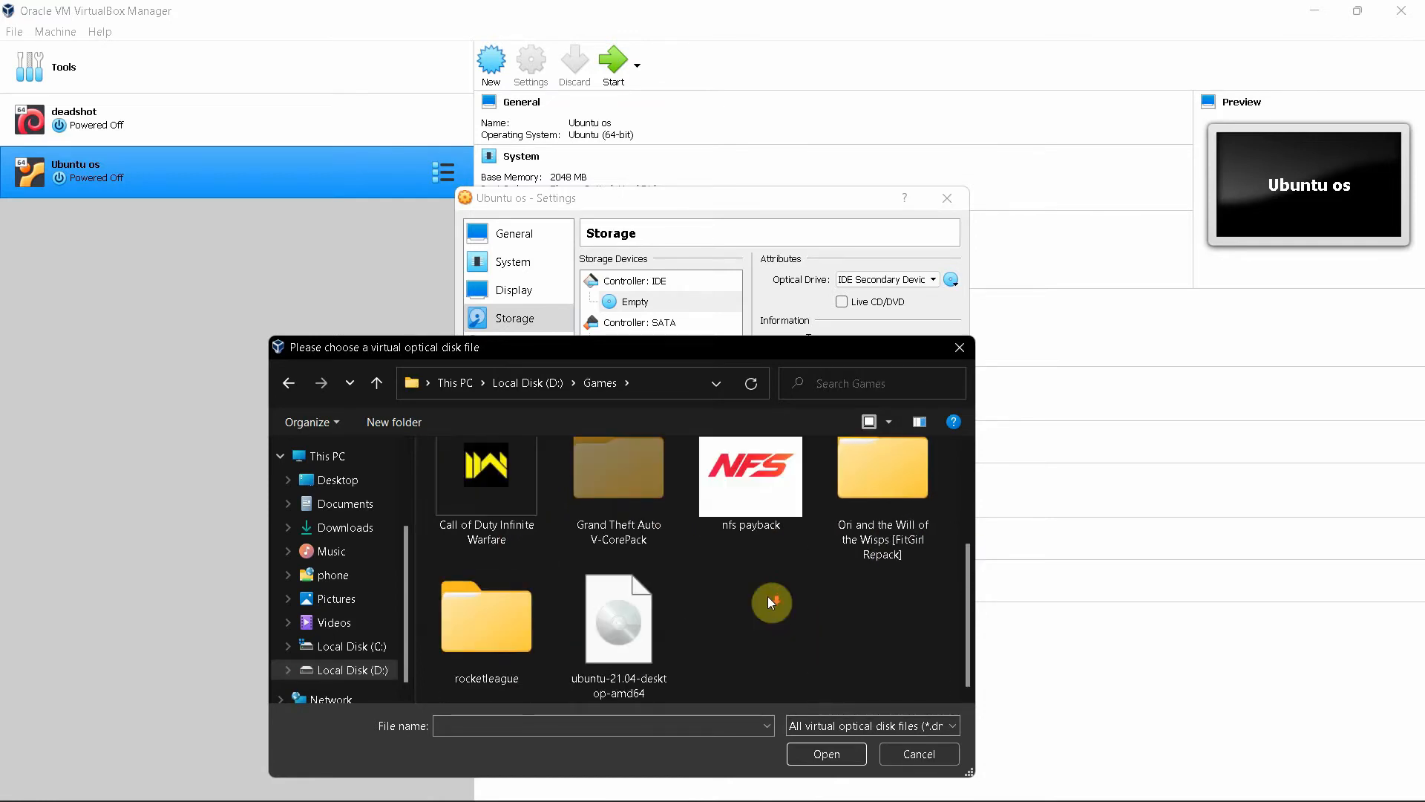
left_click(623, 631)
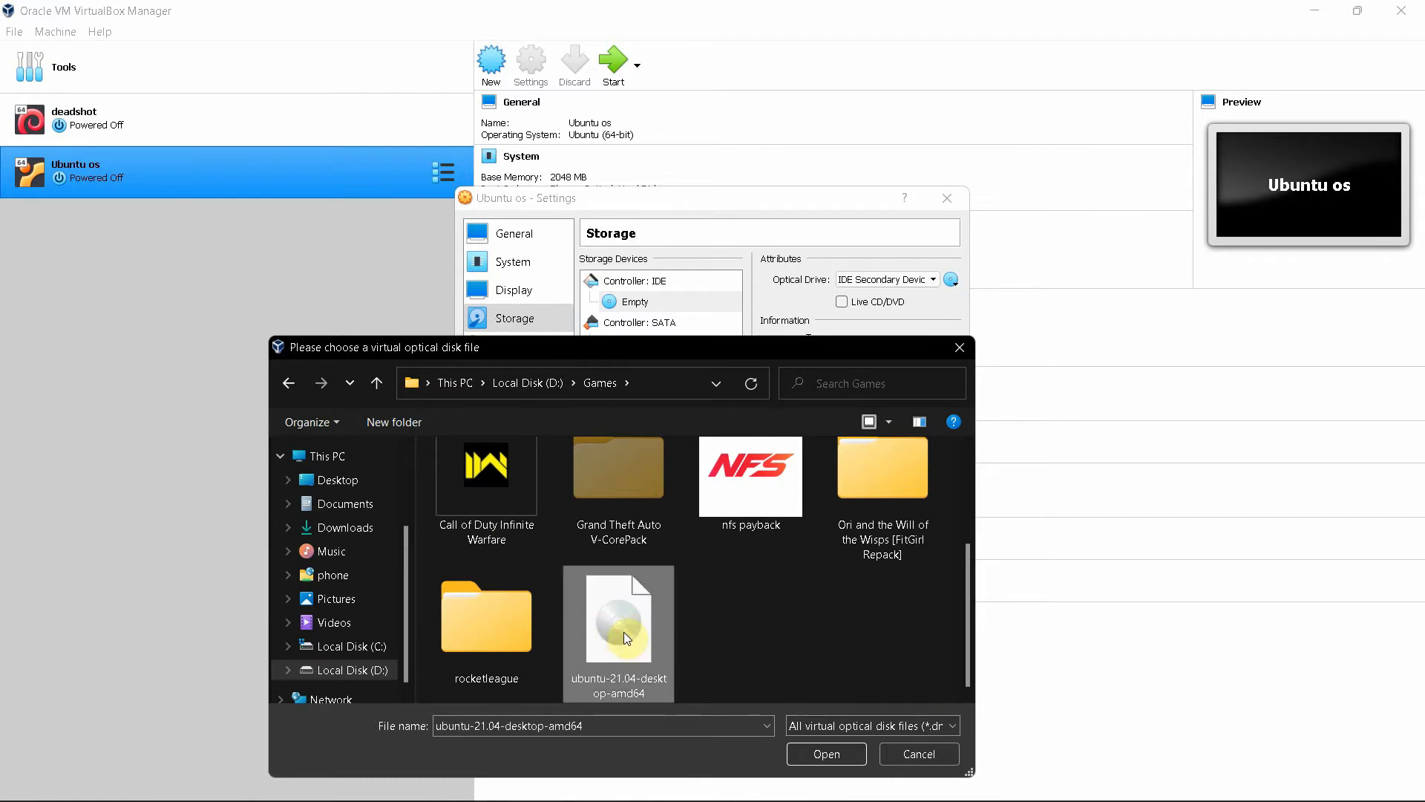
left_click(821, 758)
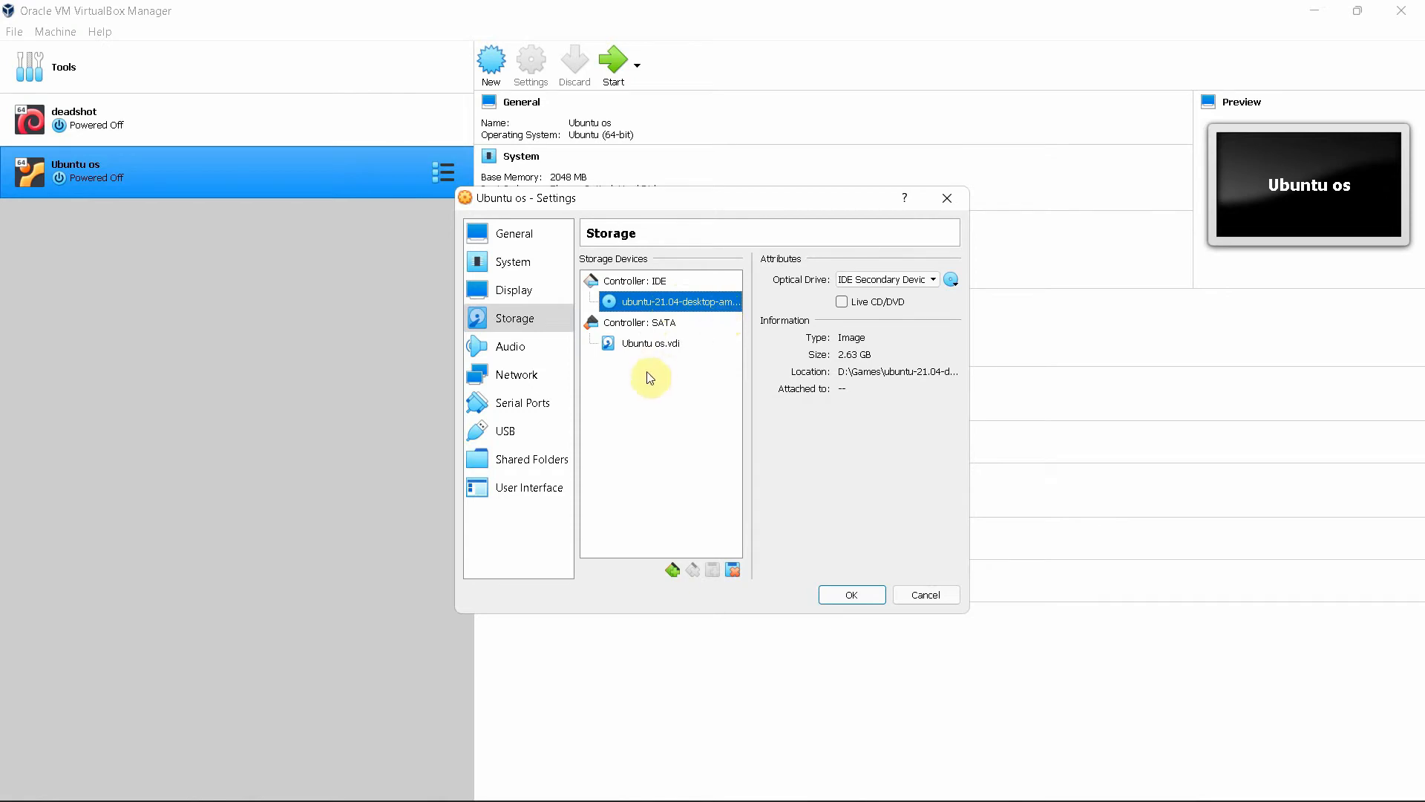
left_click(848, 597)
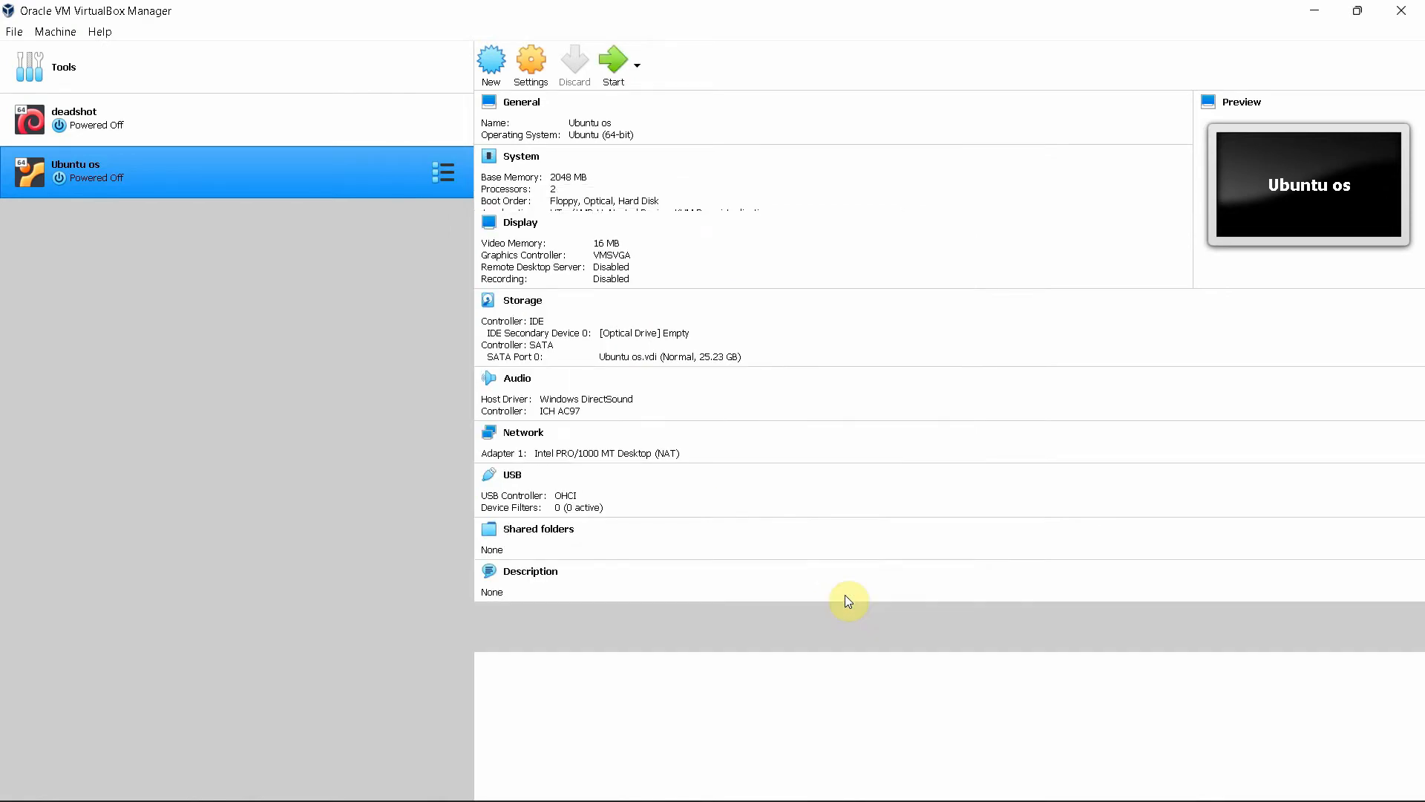
Open the Ubuntu os VM's settings to the Storage page showing ubuntu-21.04-desktop-amd64.iso
right_click(108, 175)
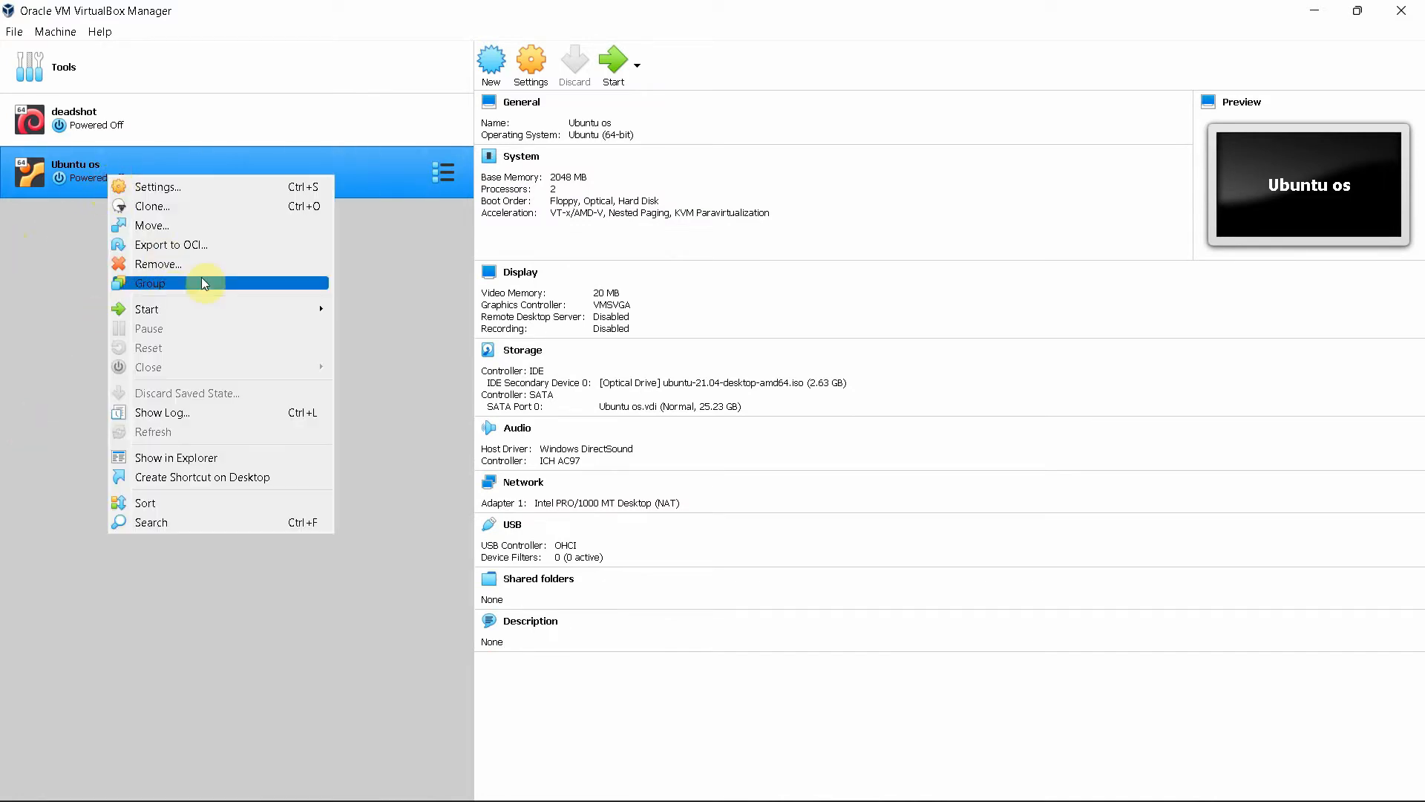
left_click(193, 184)
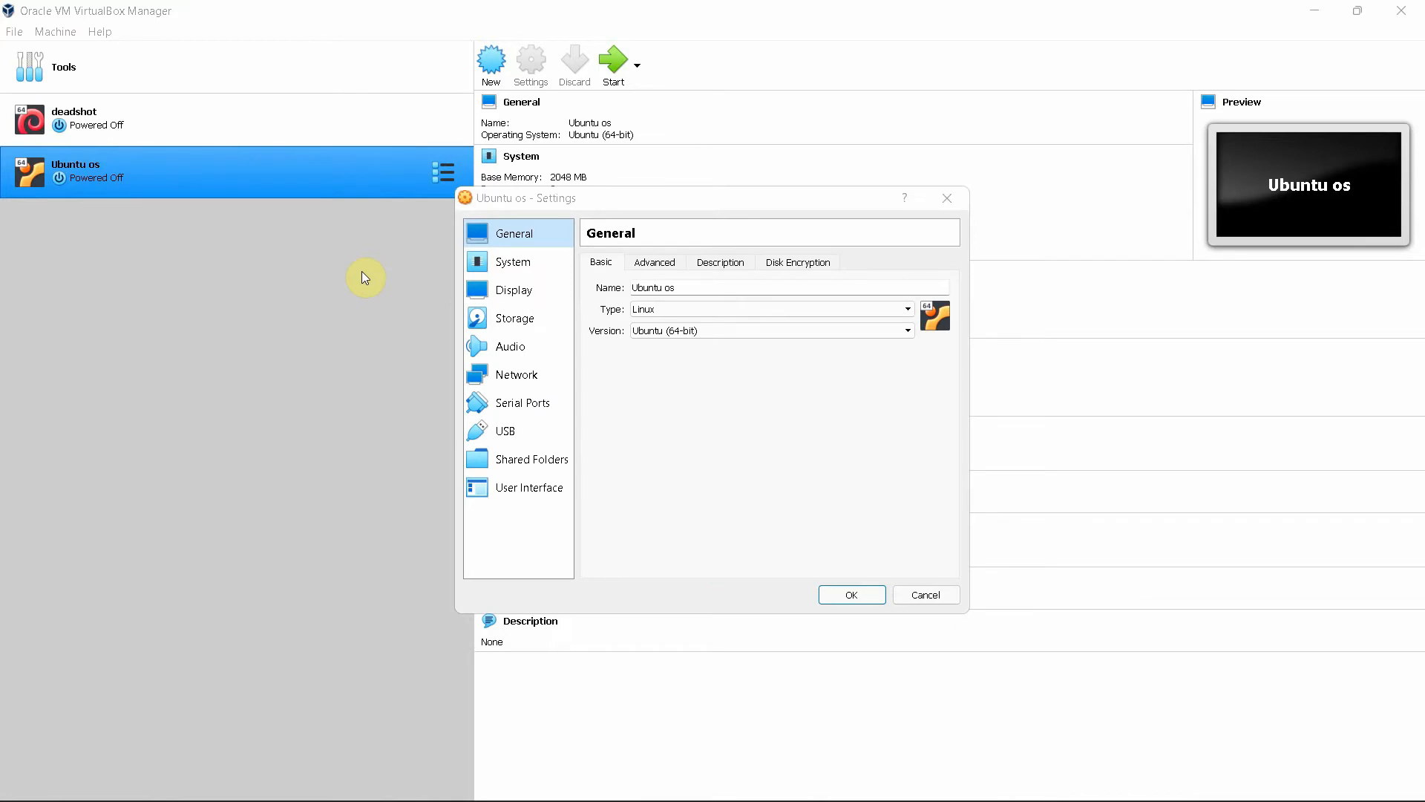
left_click(537, 320)
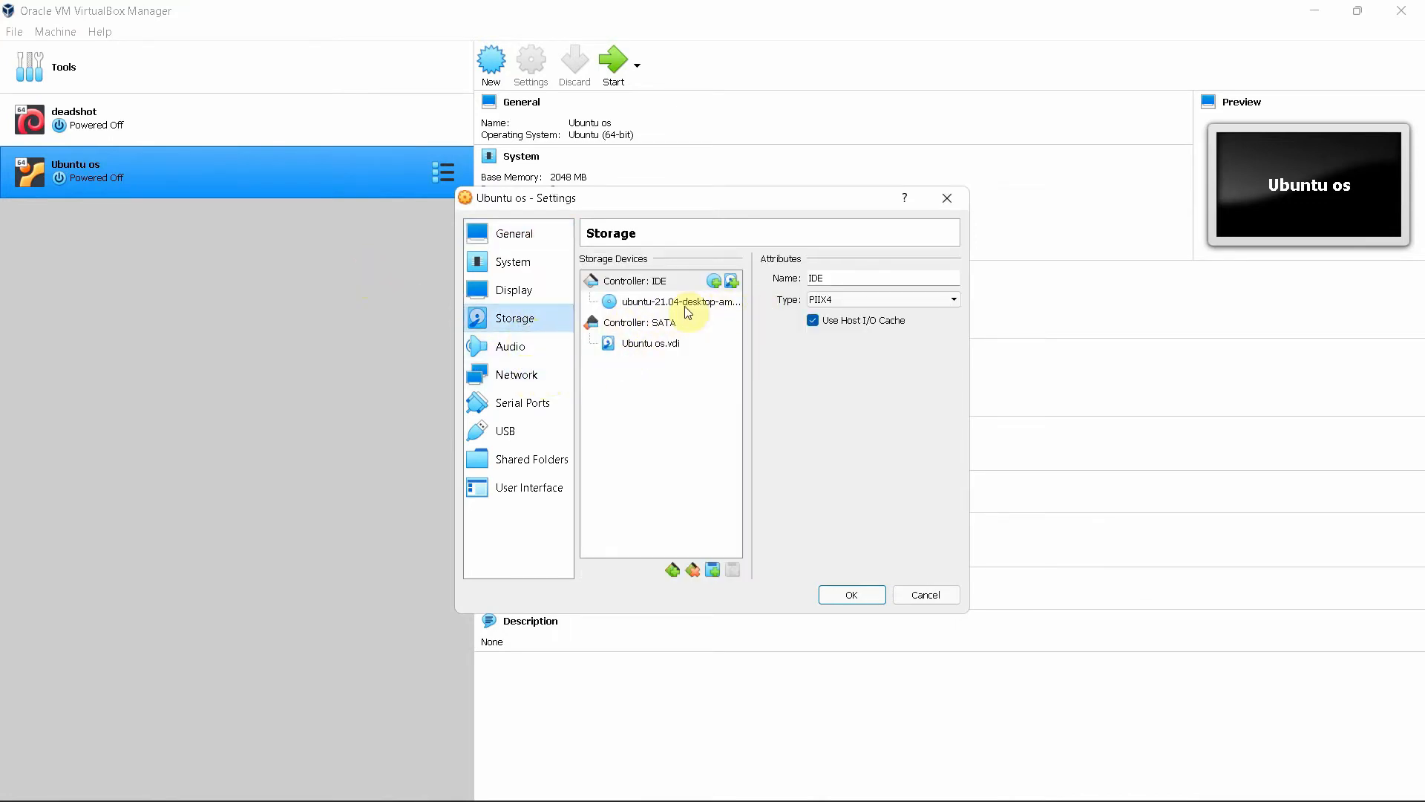
Review the Audio, Network, Serial Ports, USB, Shared Folders and User Interface pages, then save
left_click(505, 348)
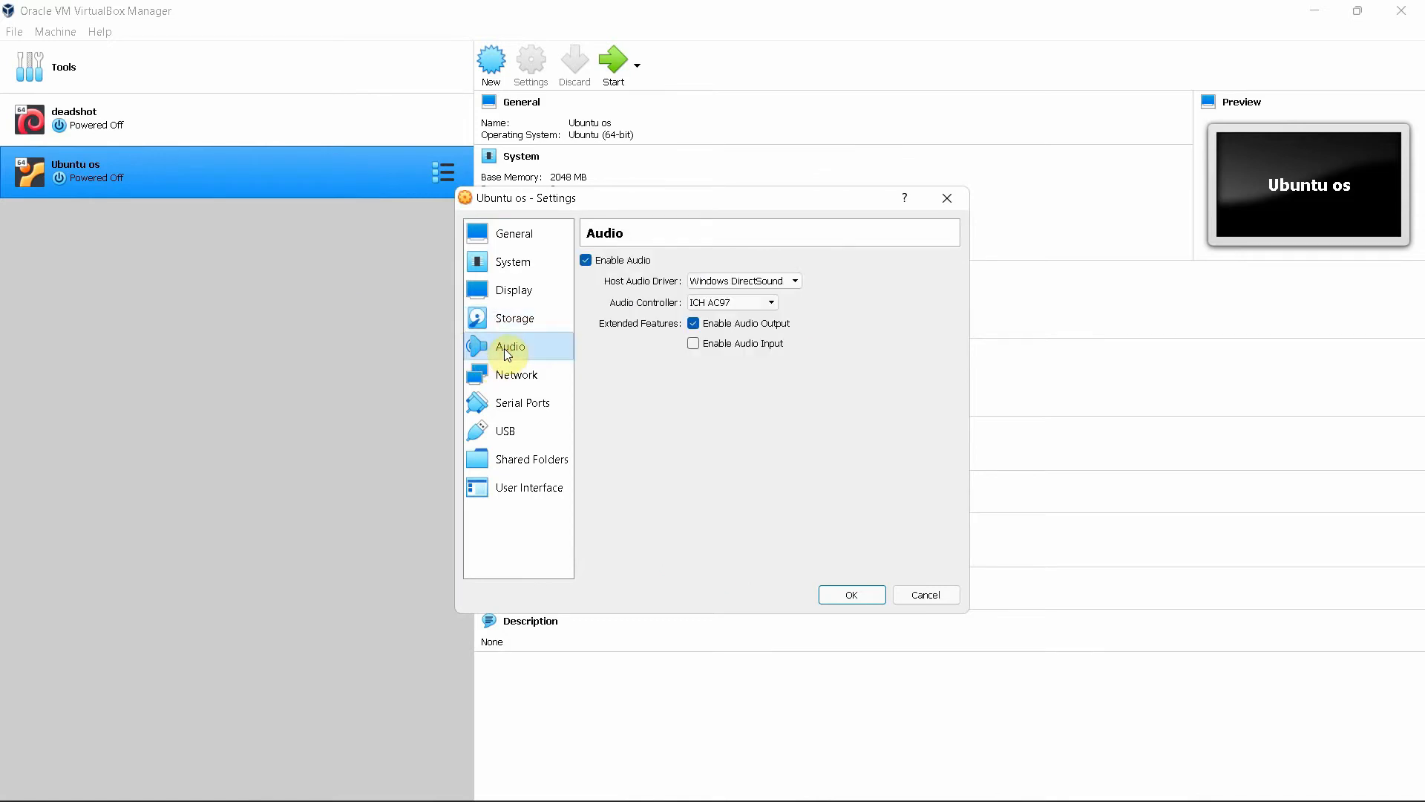
left_click(483, 373)
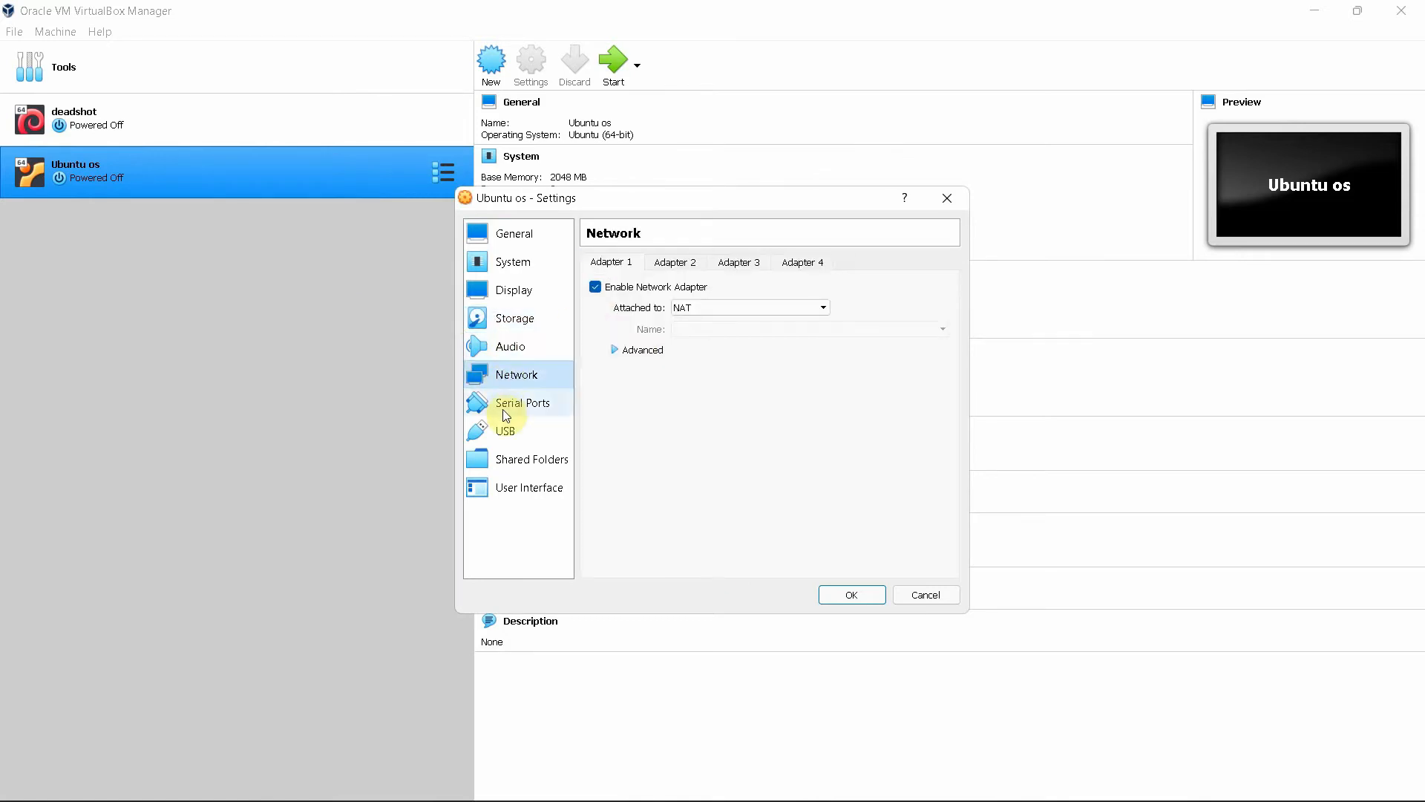
left_click(503, 404)
left_click(505, 440)
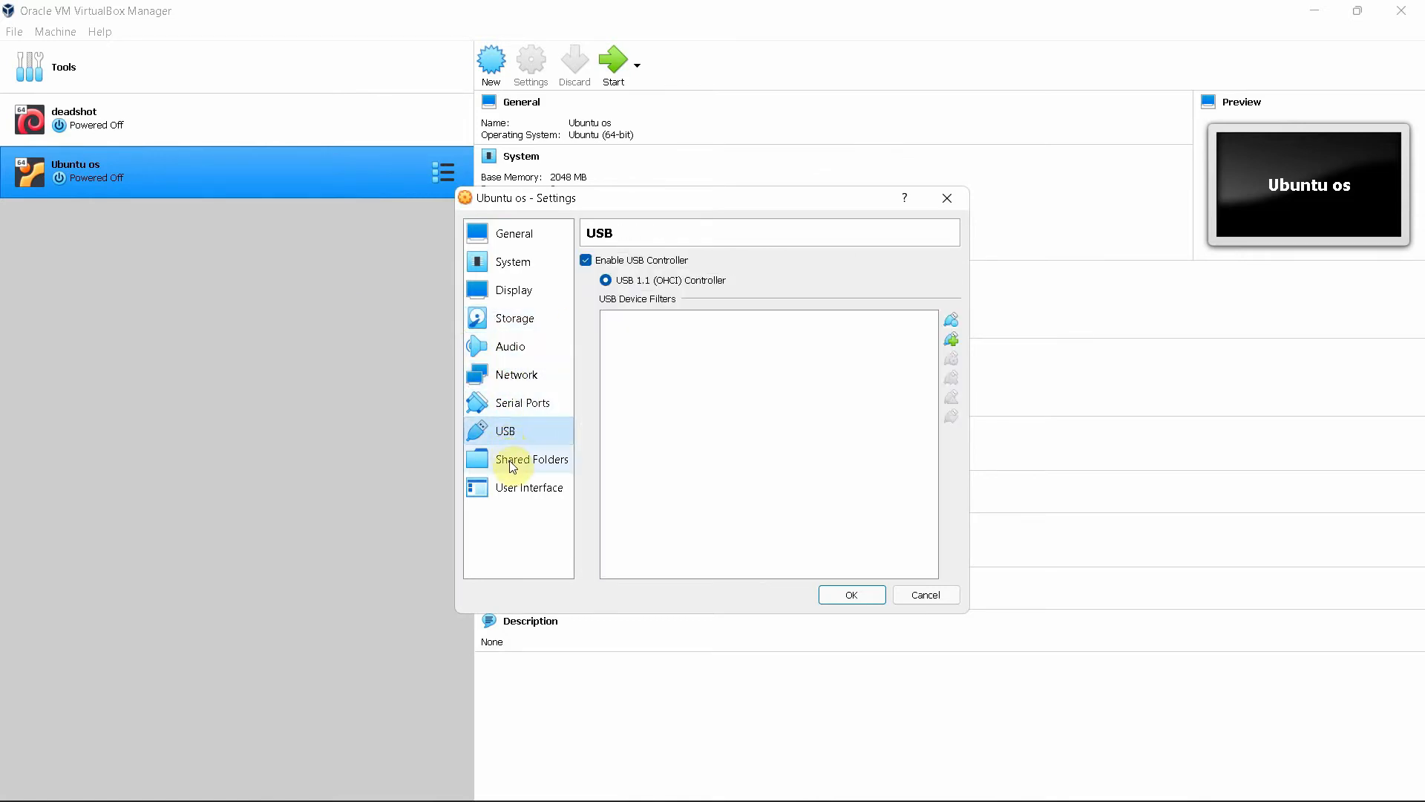
left_click(509, 463)
left_click(512, 493)
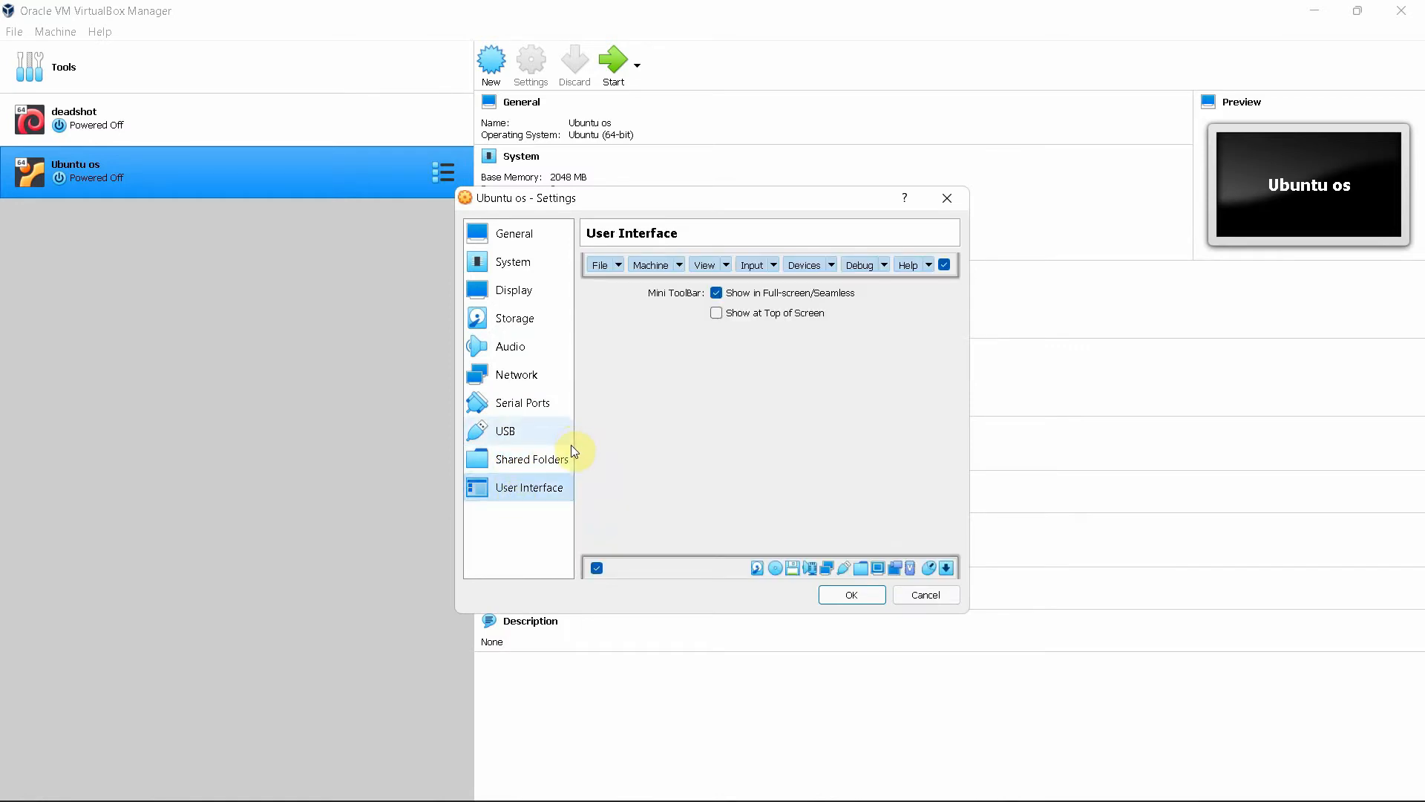
left_click(851, 595)
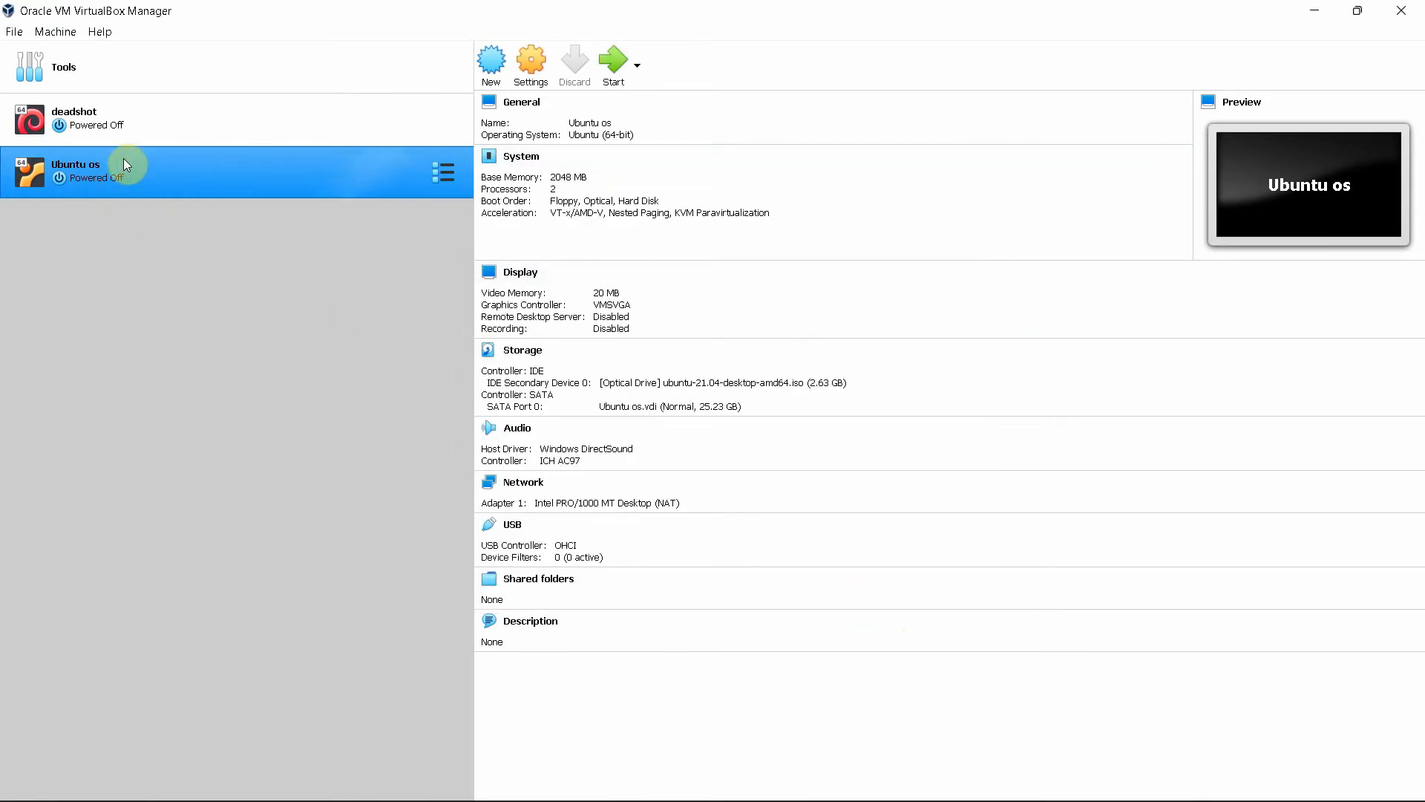
Start Ubuntu os, booting from the ubuntu-21.04-desktop-amd64.iso start-up disk
right_click(117, 173)
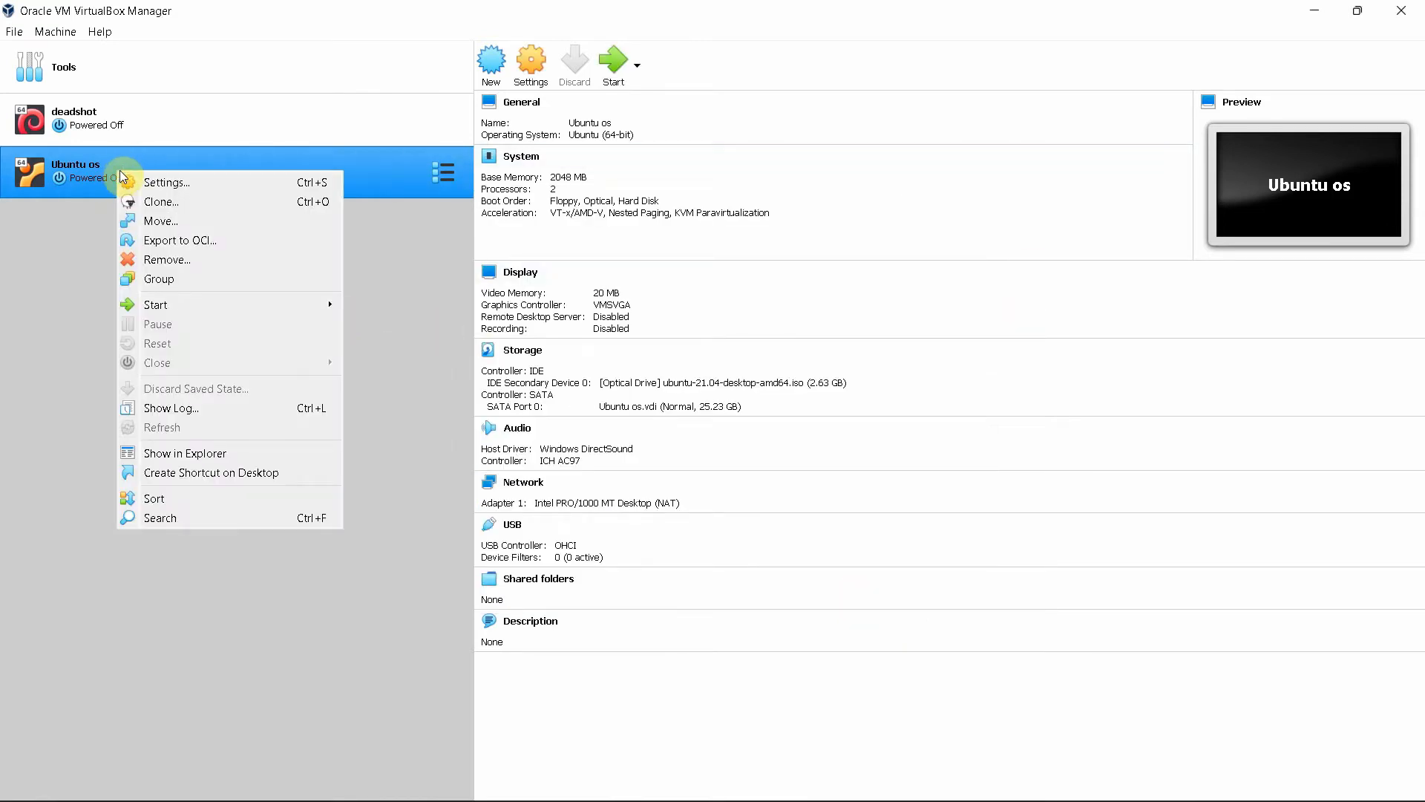
left_click(52, 292)
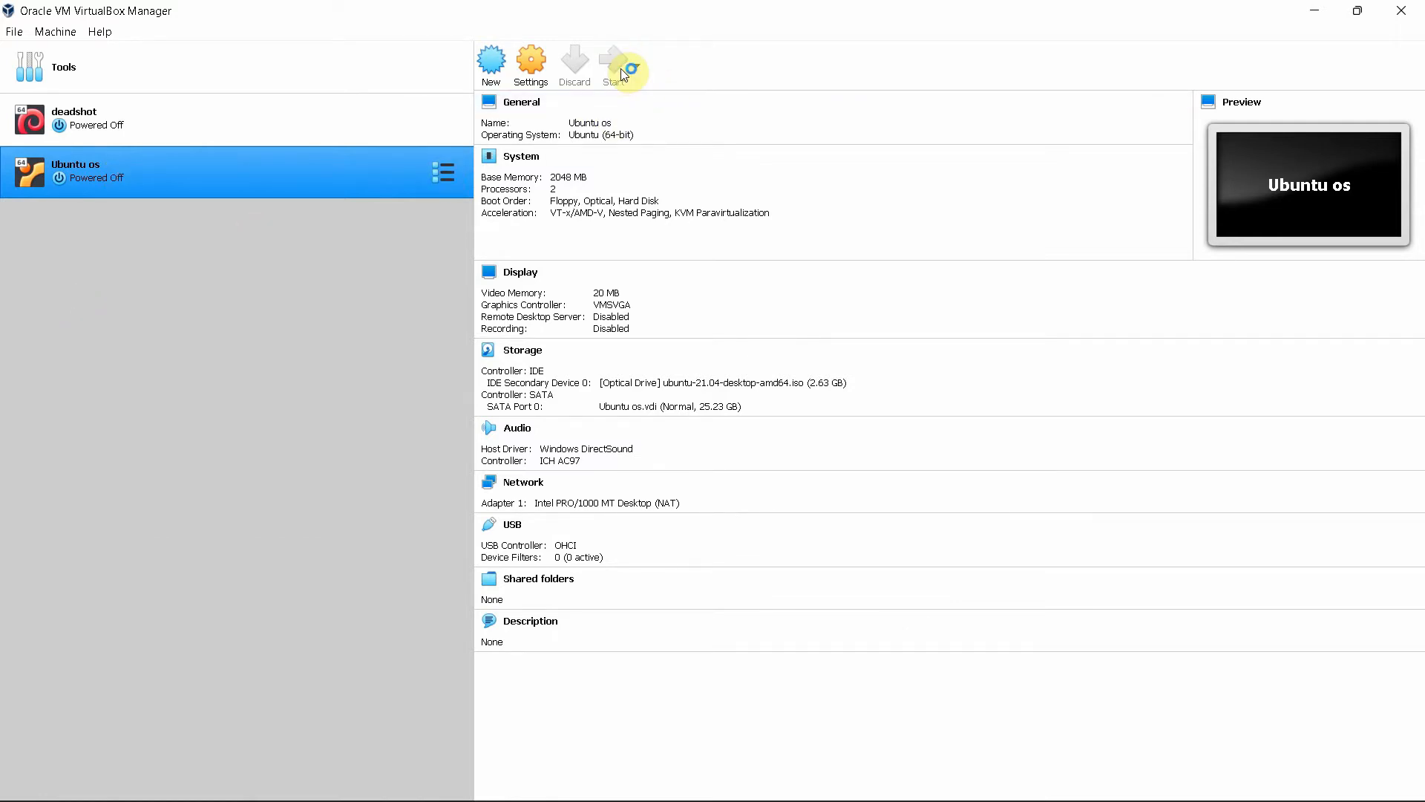
mouse_move(1034, 777)
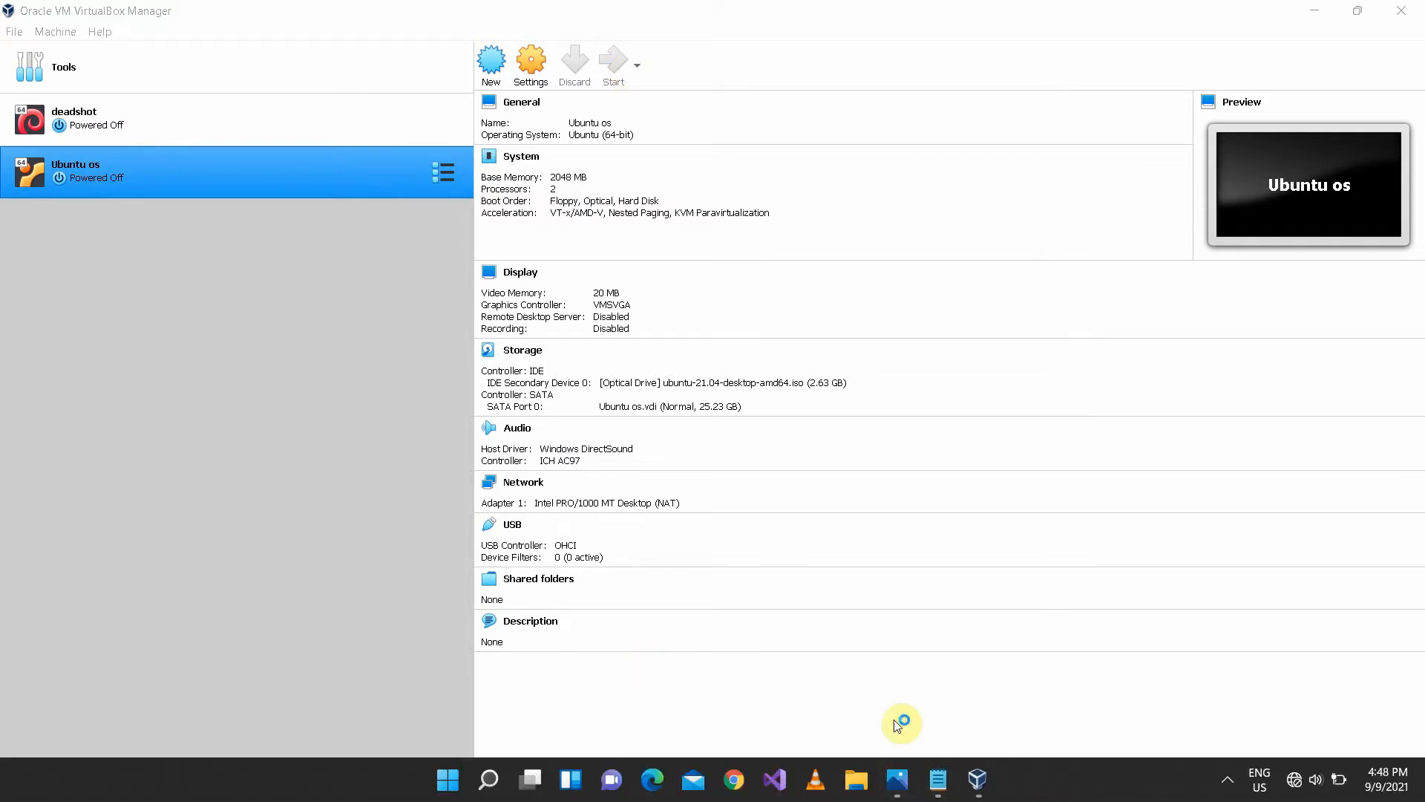
mouse_move(938, 779)
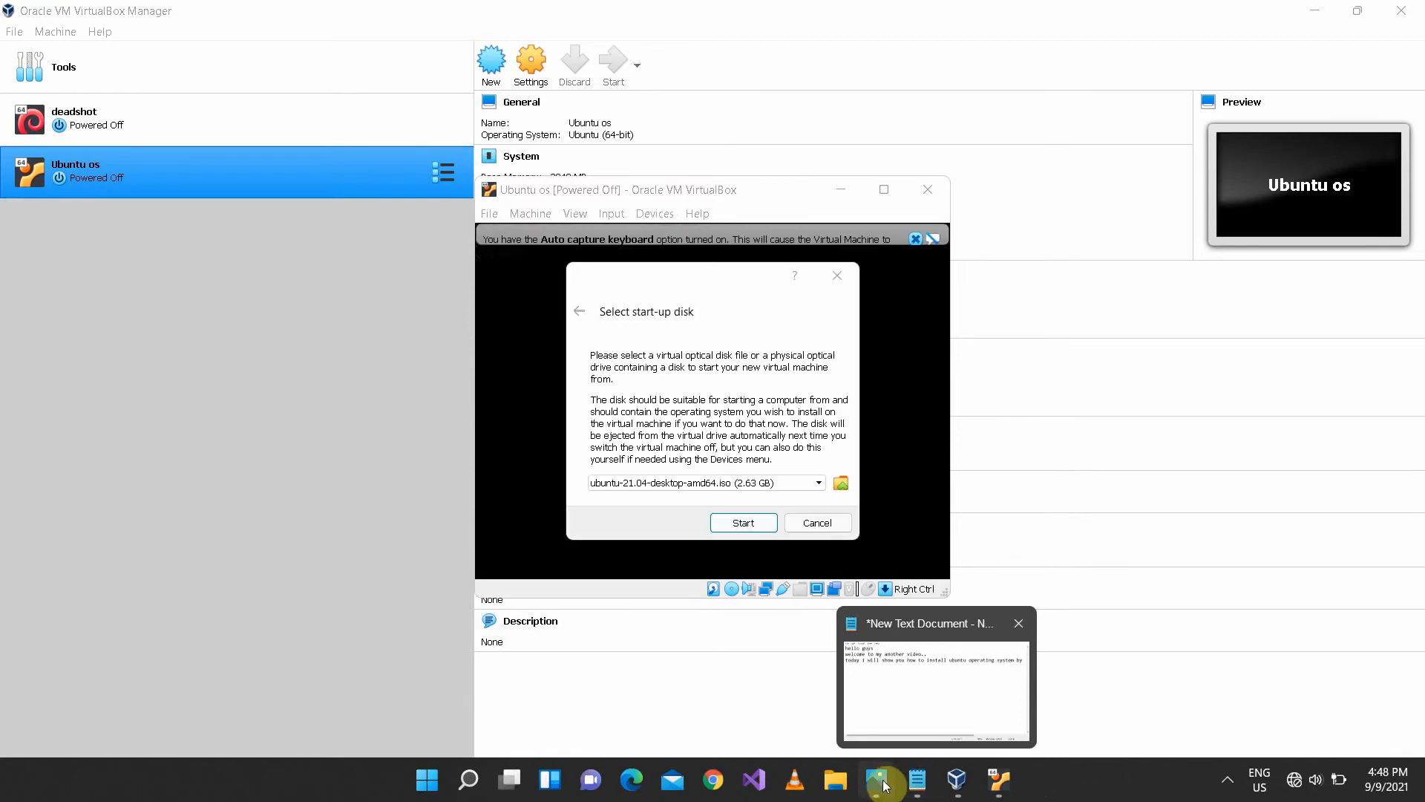
mouse_move(882, 774)
left_click(956, 625)
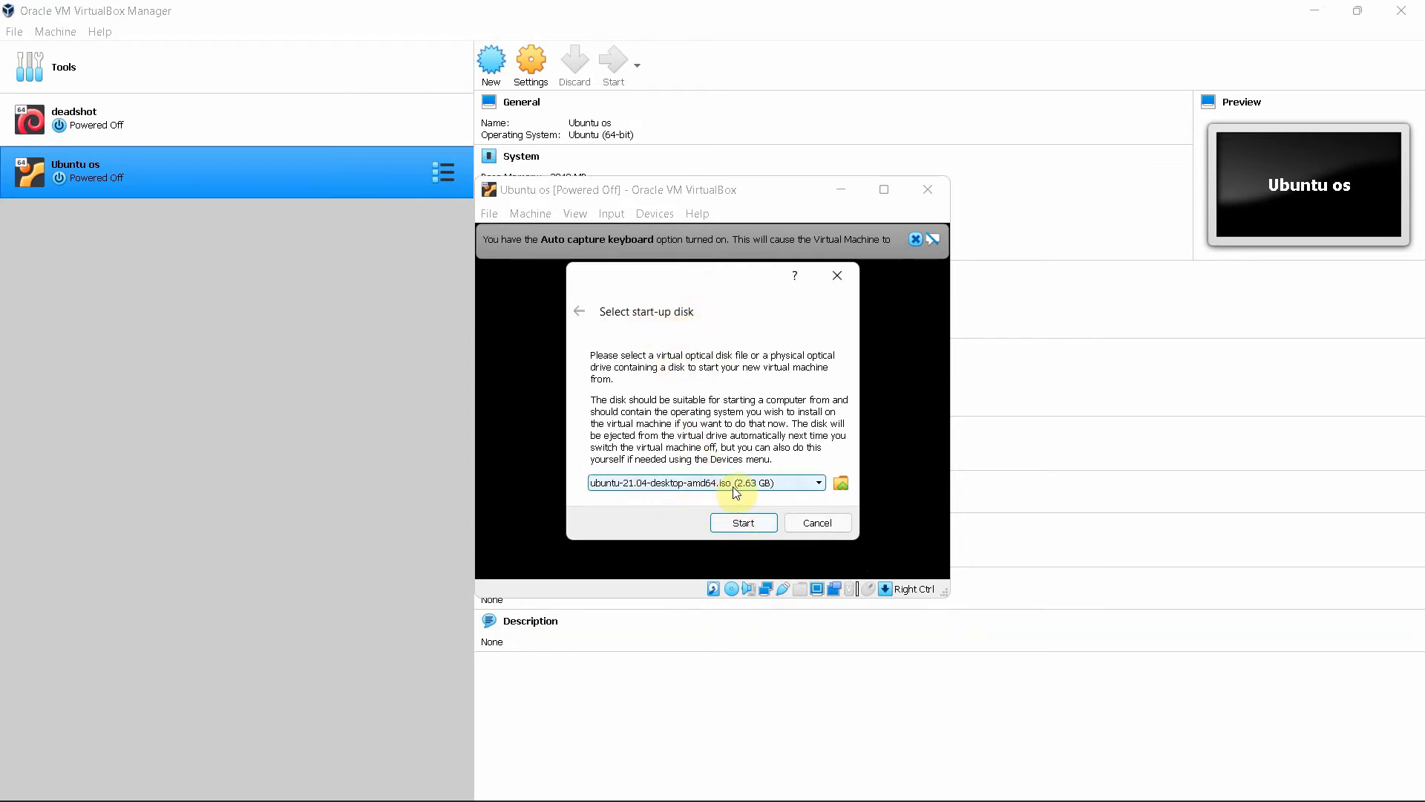
left_click(756, 522)
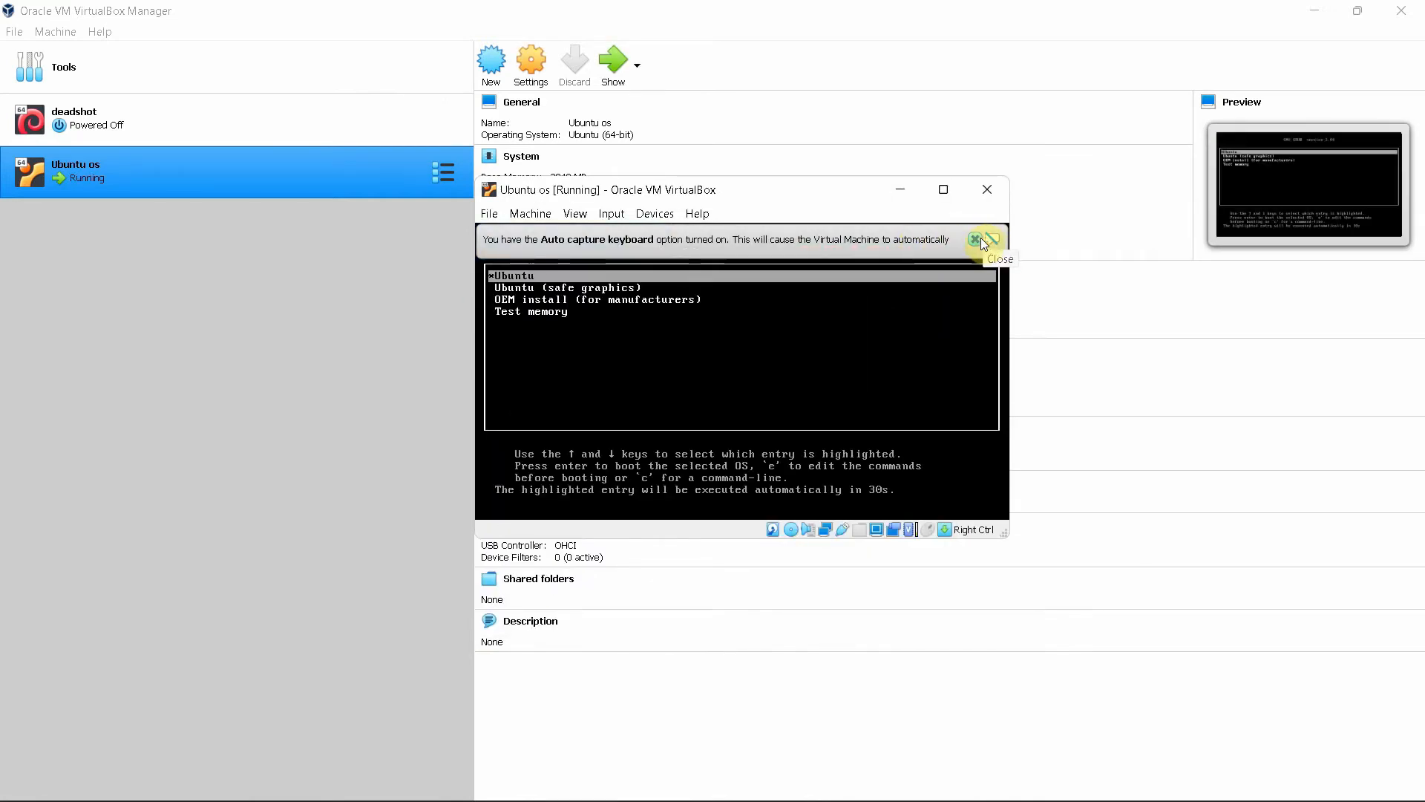
Dismiss the keyboard auto-capture notice, toggle the VM window size, and boot the Ubuntu GRUB entry
left_click(975, 239)
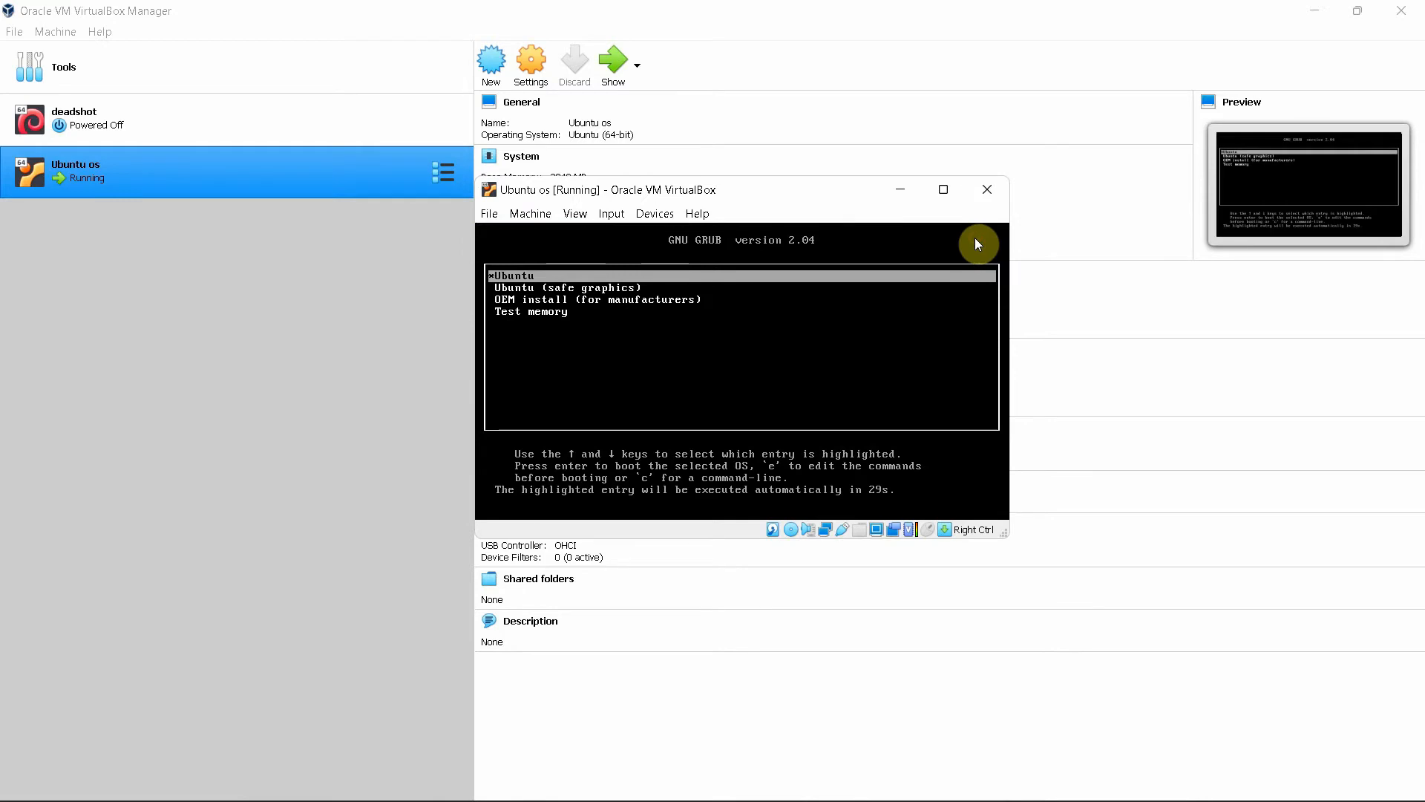
left_click(943, 191)
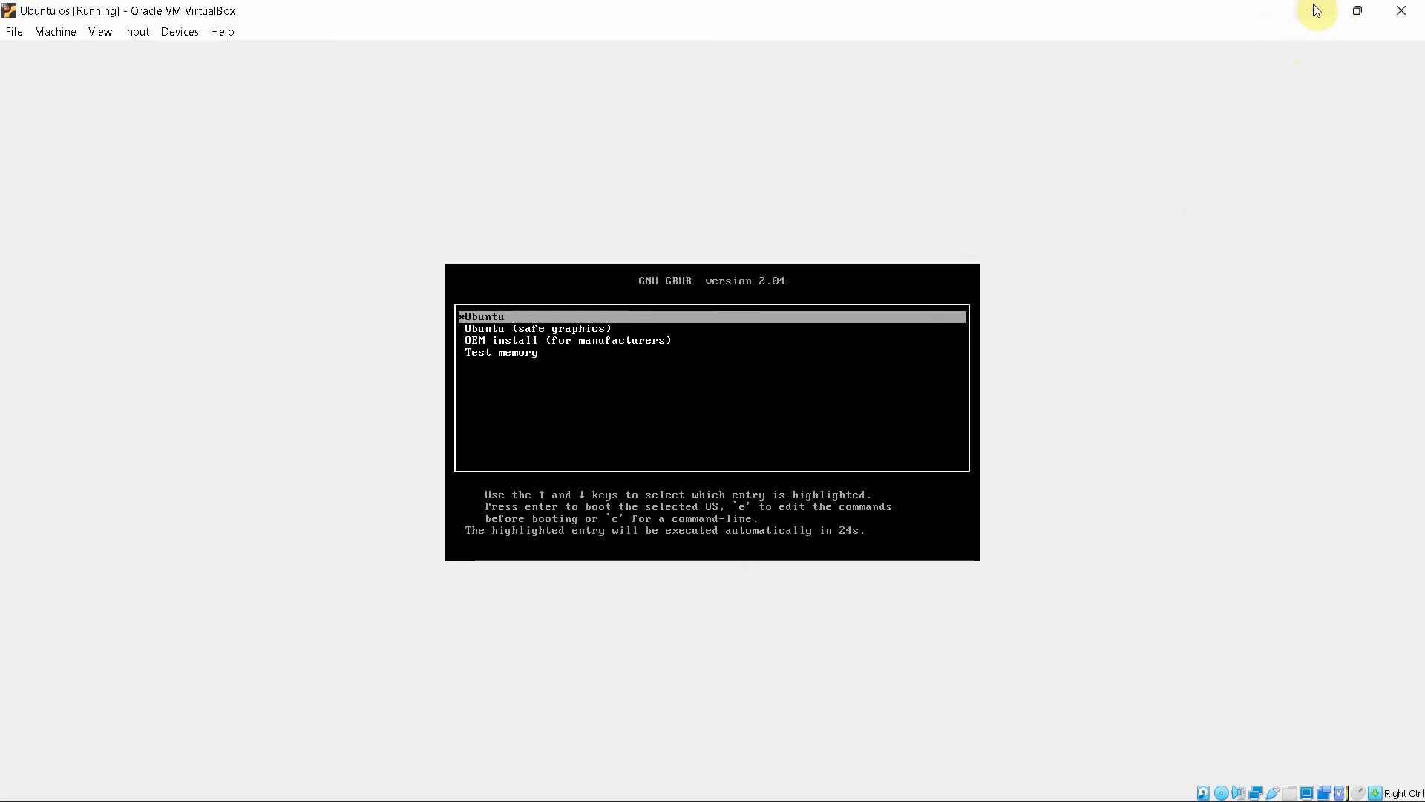
left_click(1358, 11)
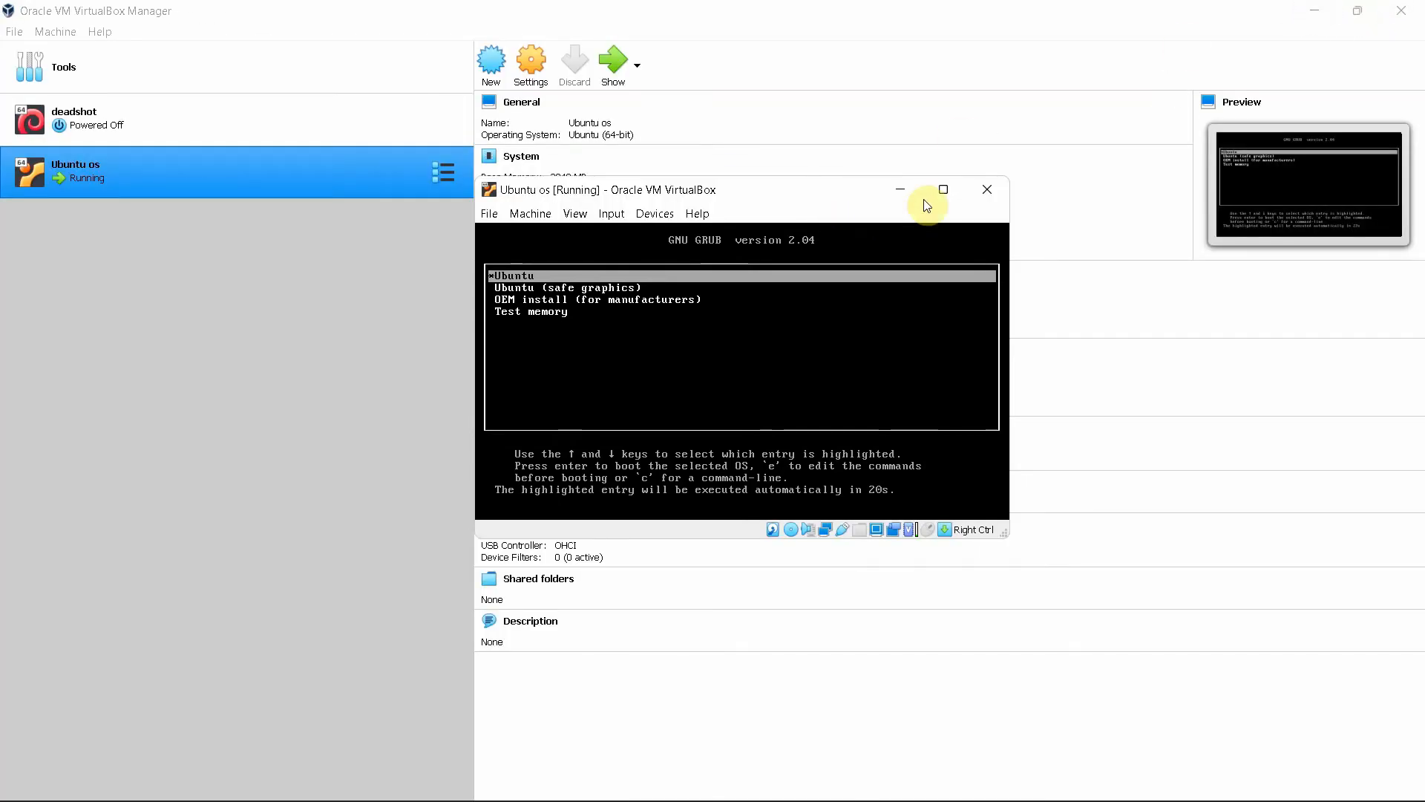
left_click(944, 191)
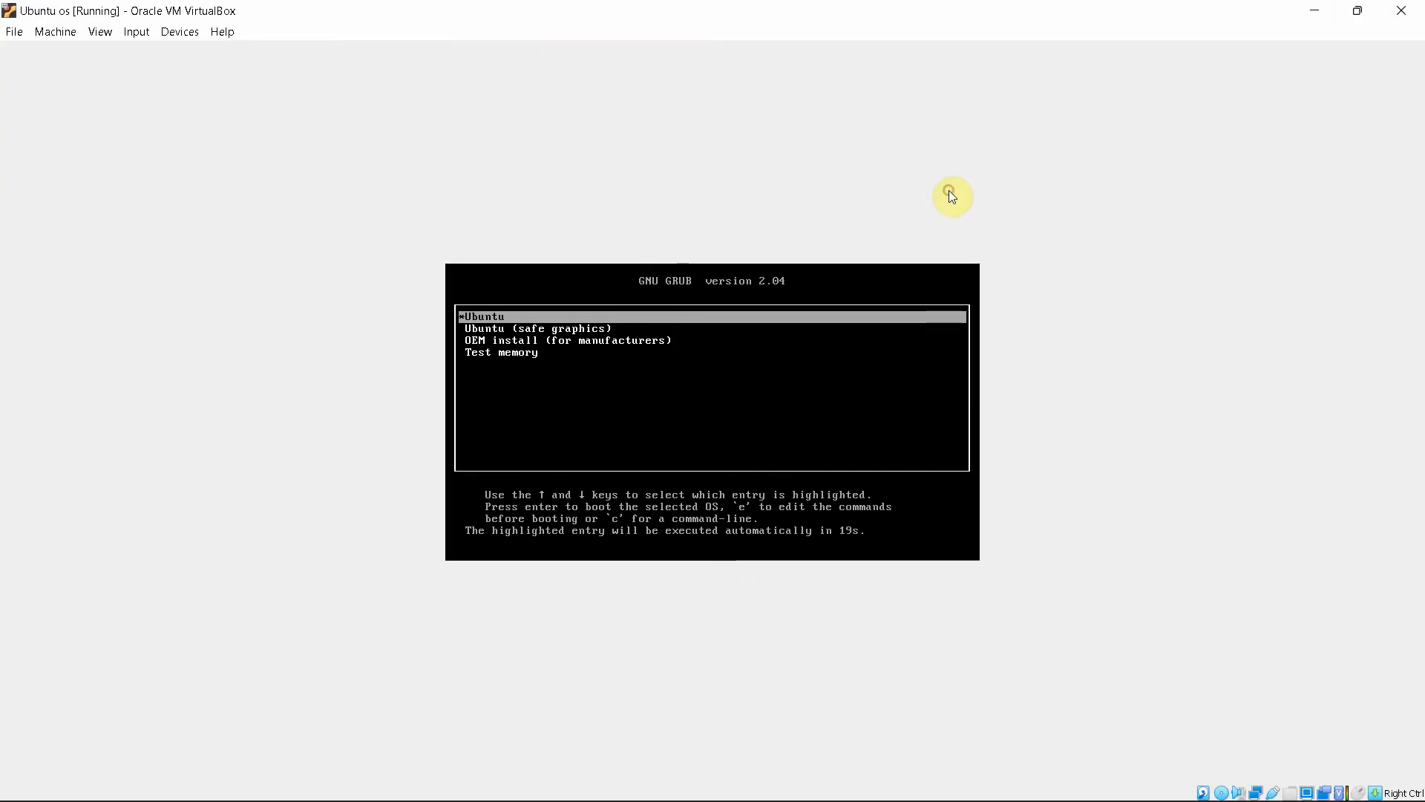
left_click(1358, 11)
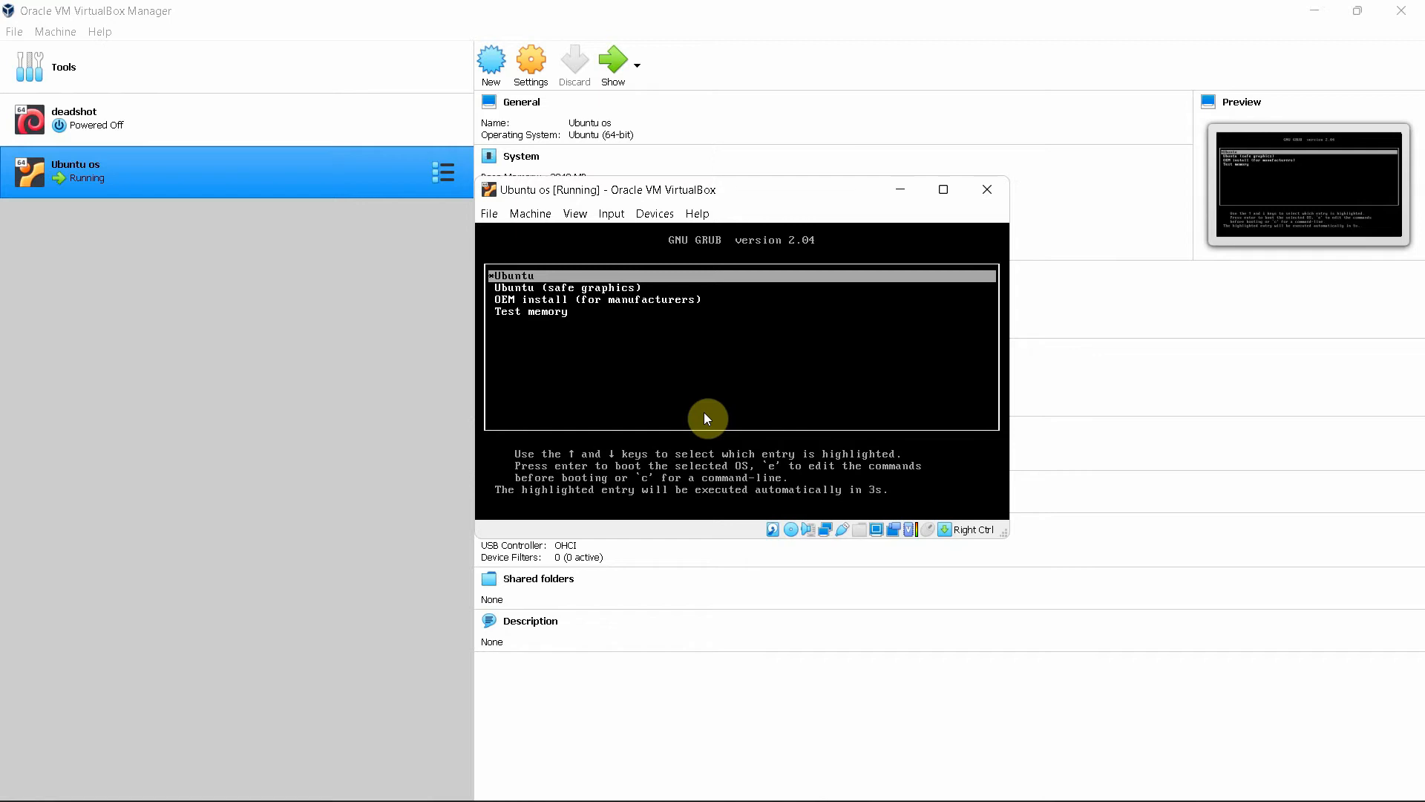
key("Return")
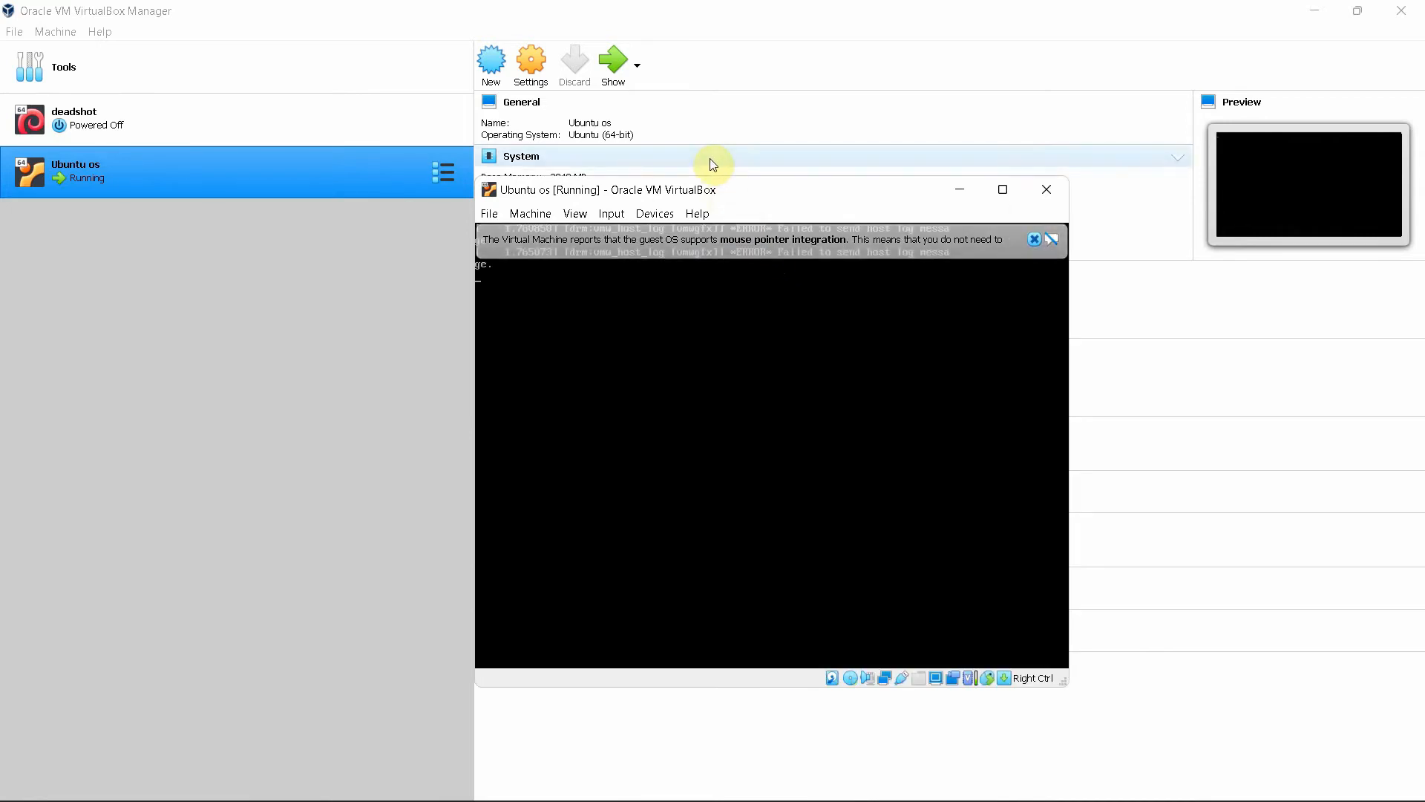
Nudge the VM window left and dismiss the mouse-integration notice
left_click_drag(696, 194, 673, 197)
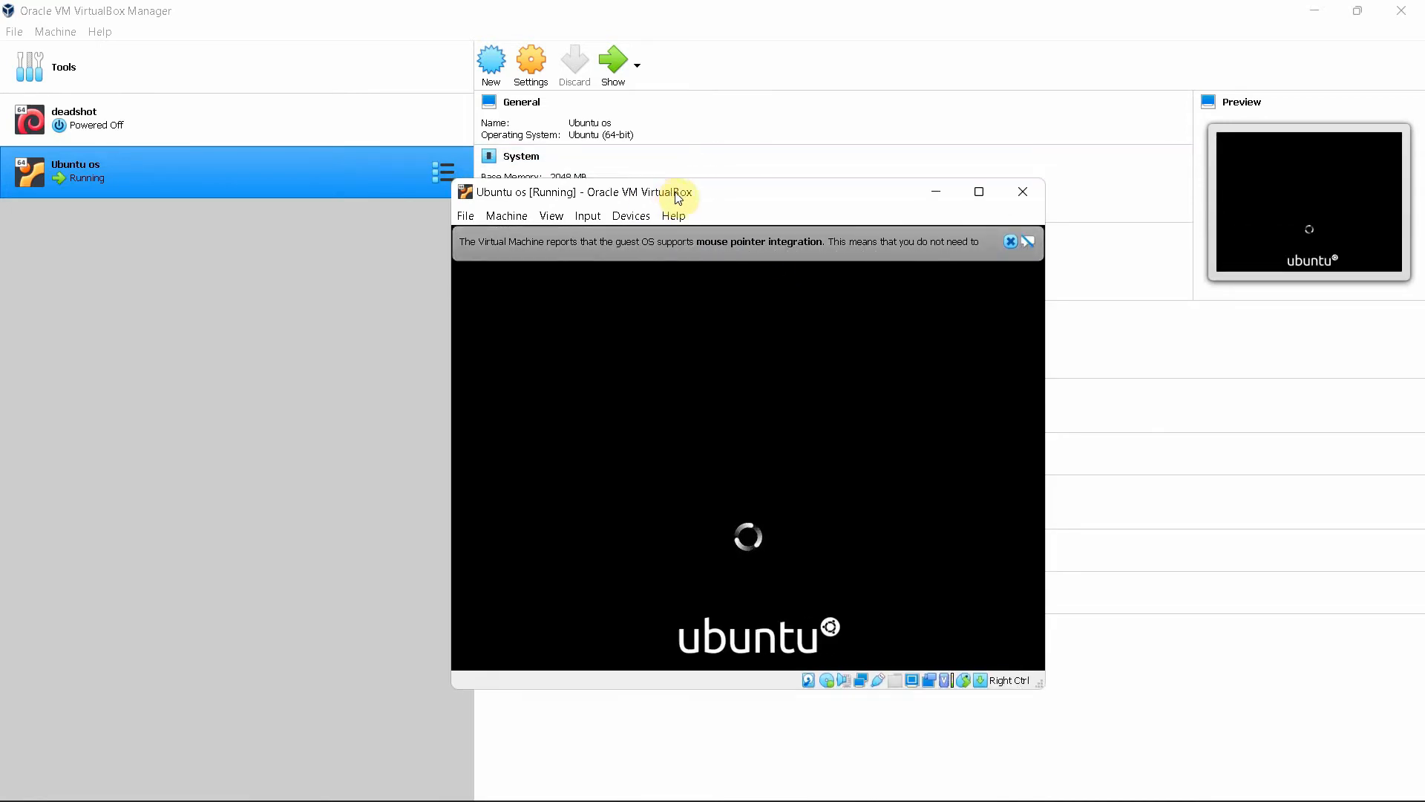
left_click(1014, 239)
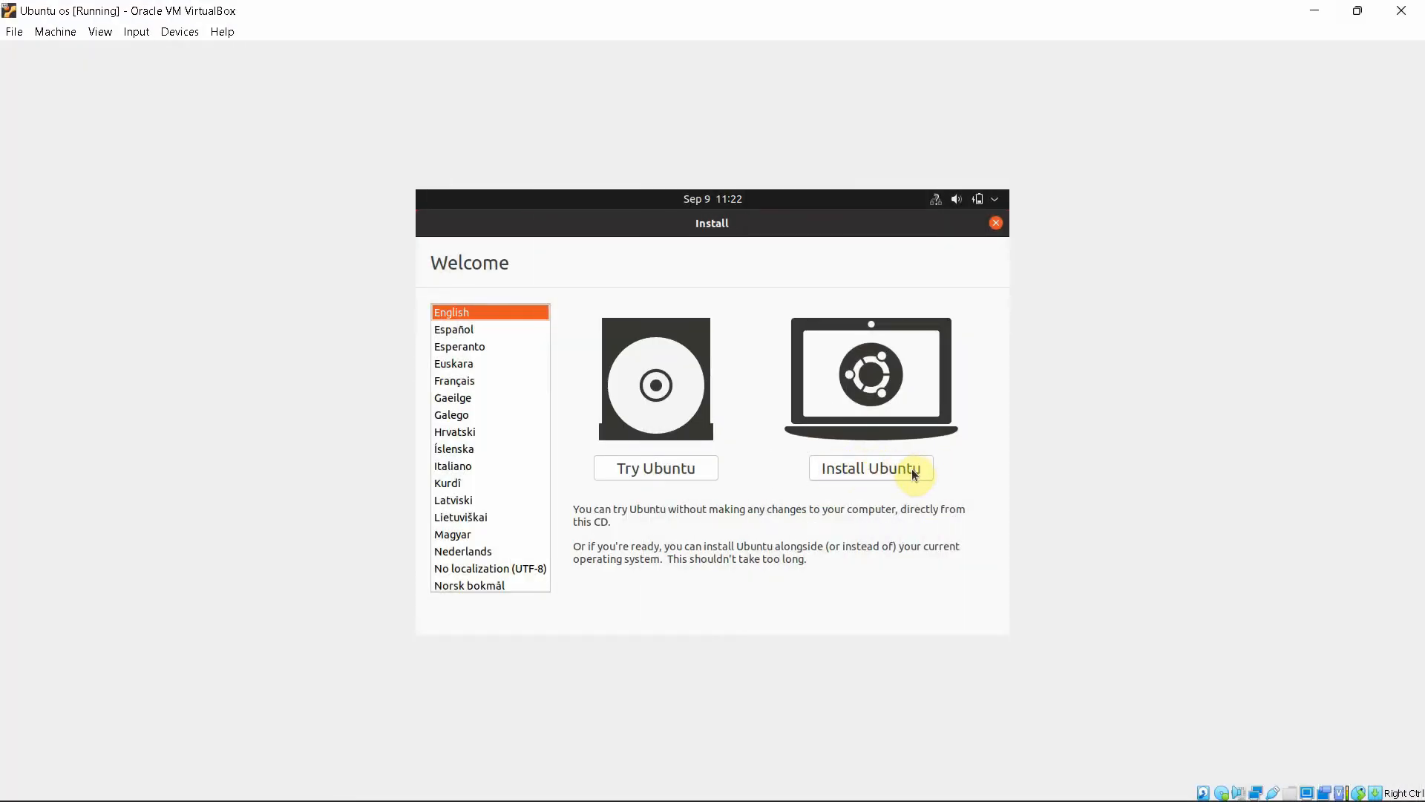
Choose Install Ubuntu and continue with the English (US) keyboard layout
left_click(873, 473)
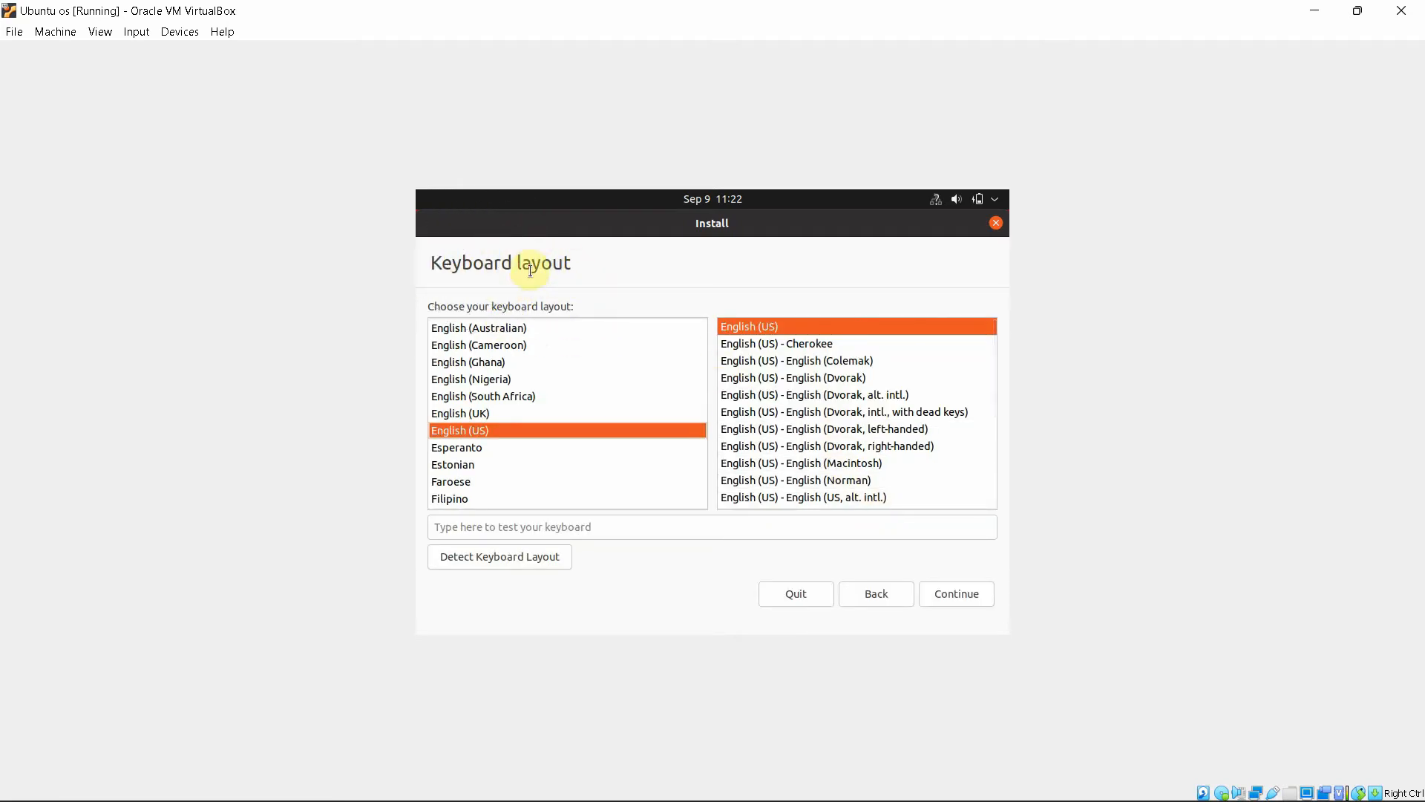
left_click(471, 435)
left_click(956, 594)
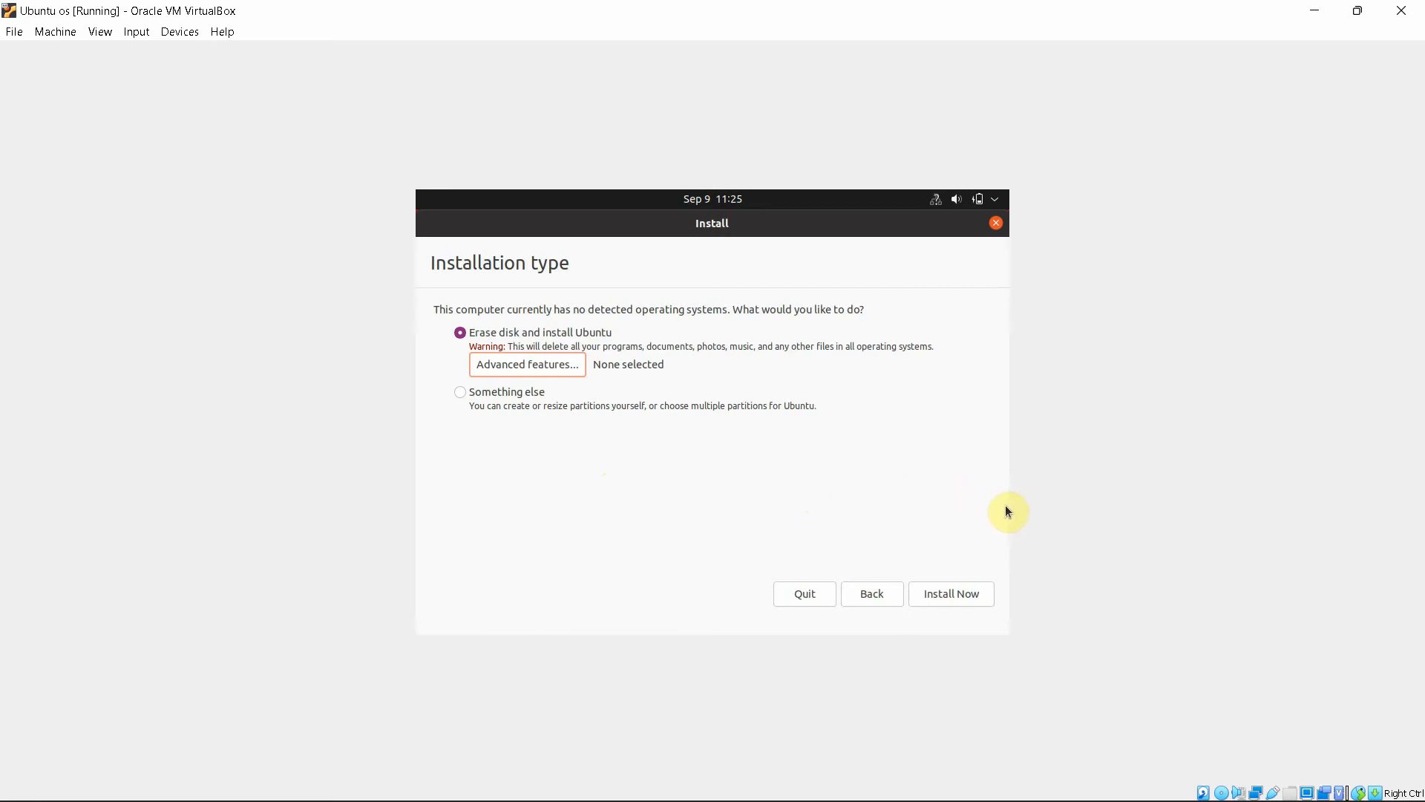
Install Now with Erase disk, confirm writing changes to disk, and accept New York
left_click(941, 594)
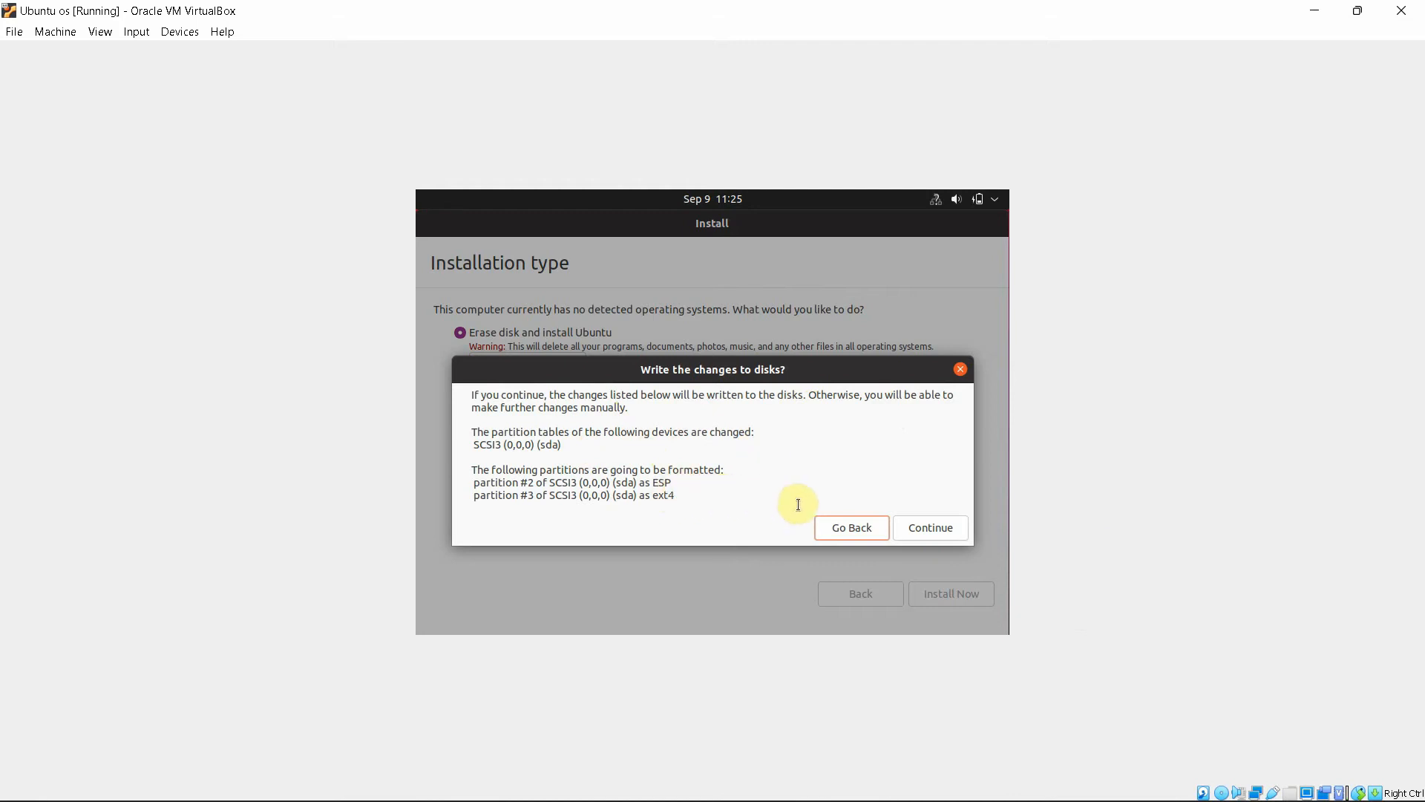
left_click(946, 533)
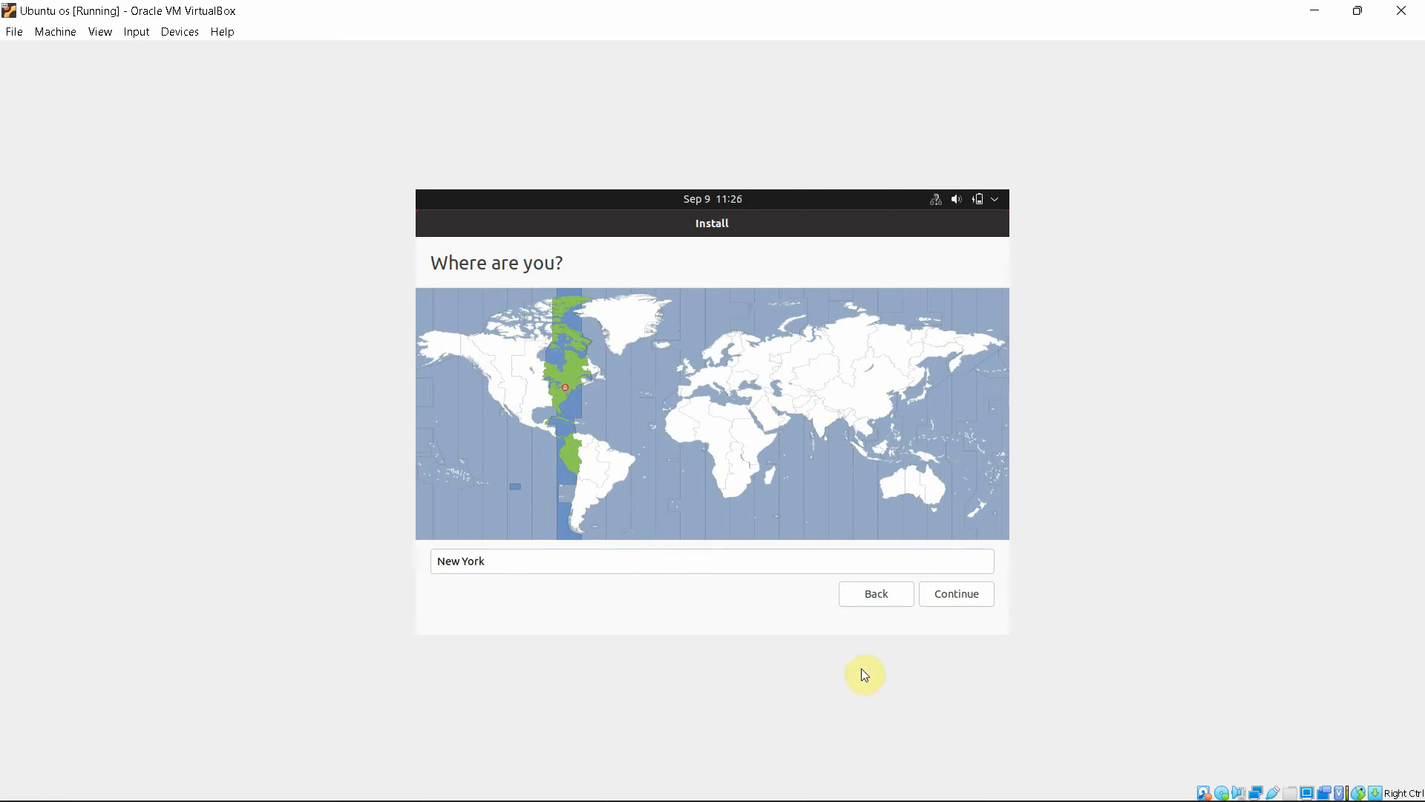
left_click(955, 596)
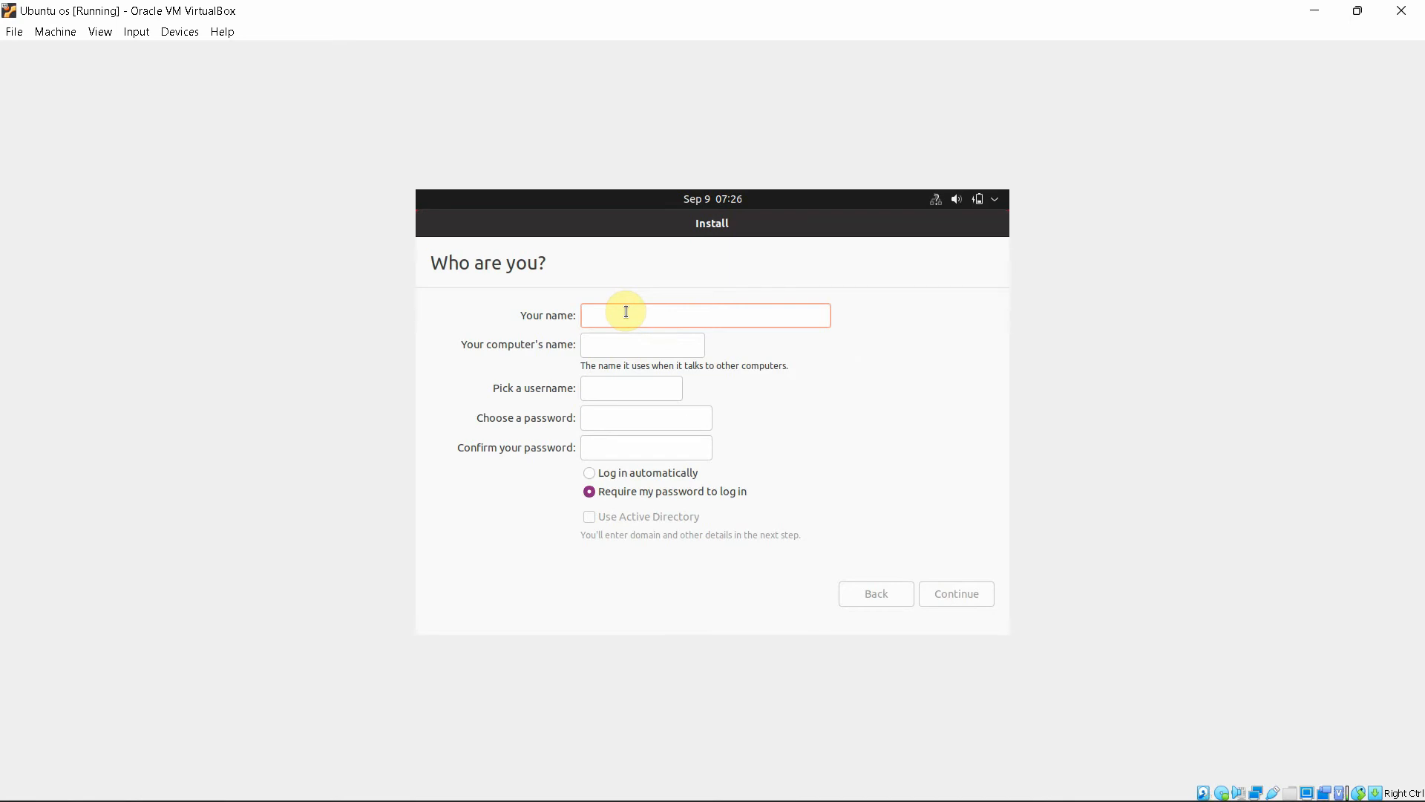
Enter the user's name on the Who are you? page, fixing a typo
type("deada")
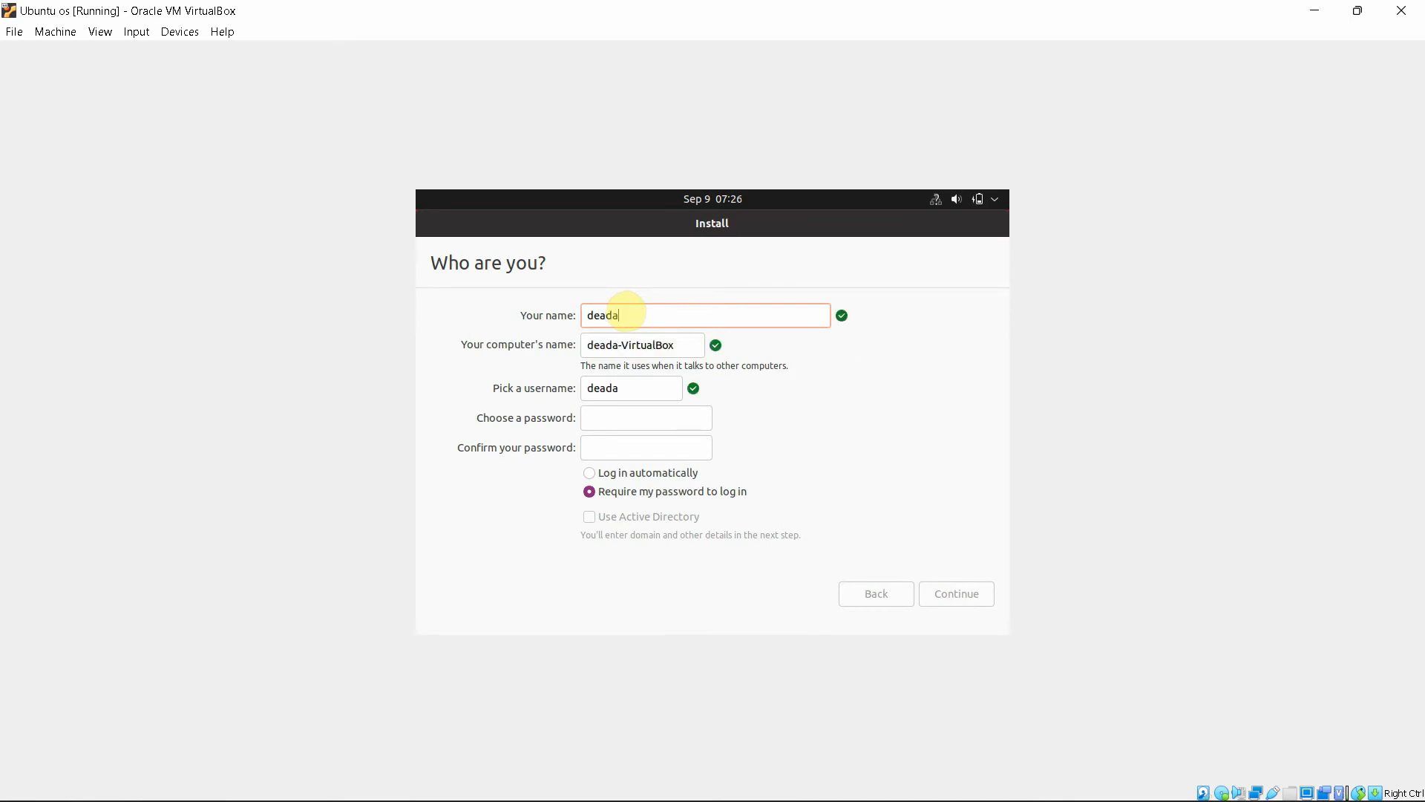
key("BackSpace")
type("shot")
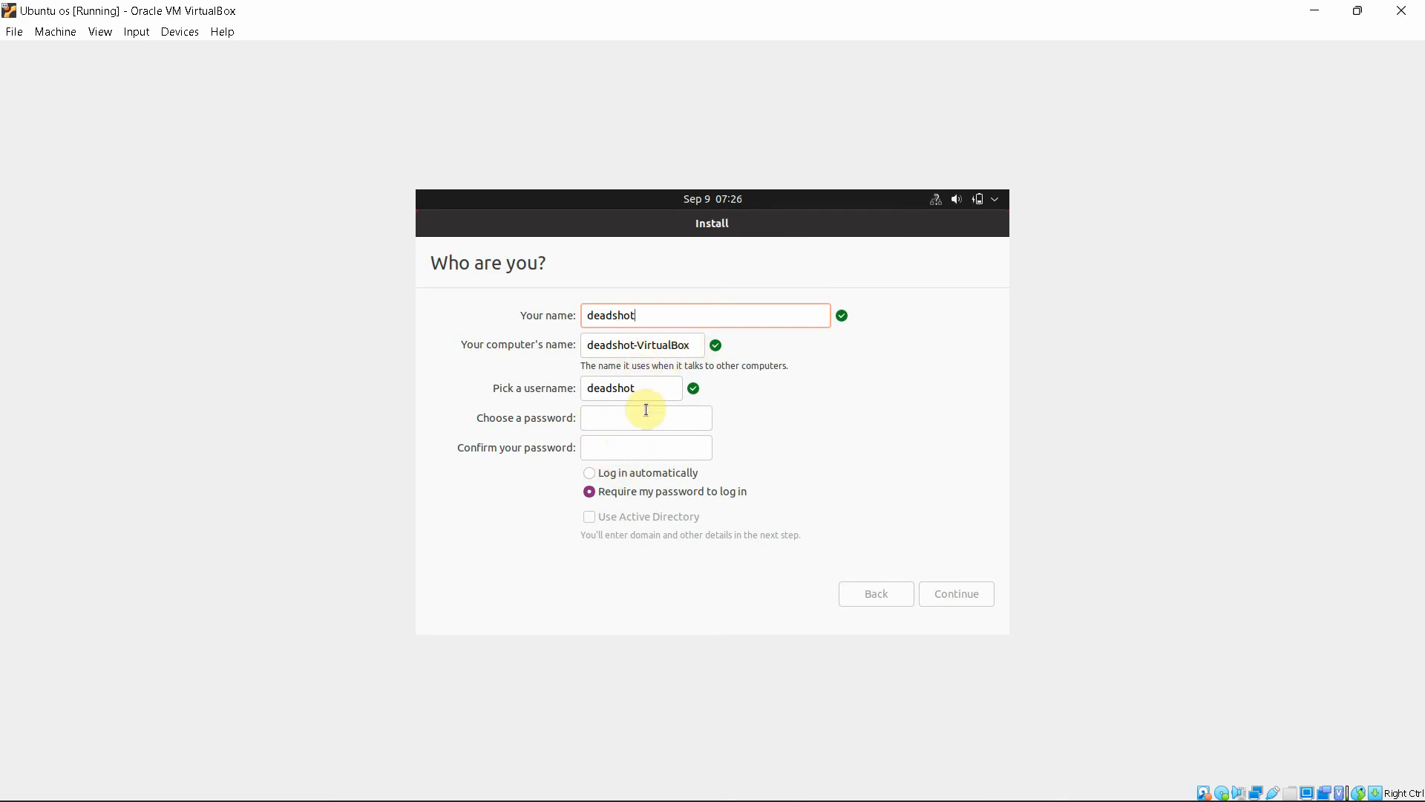
Set and confirm the account password, then continue the installation
left_click(594, 416)
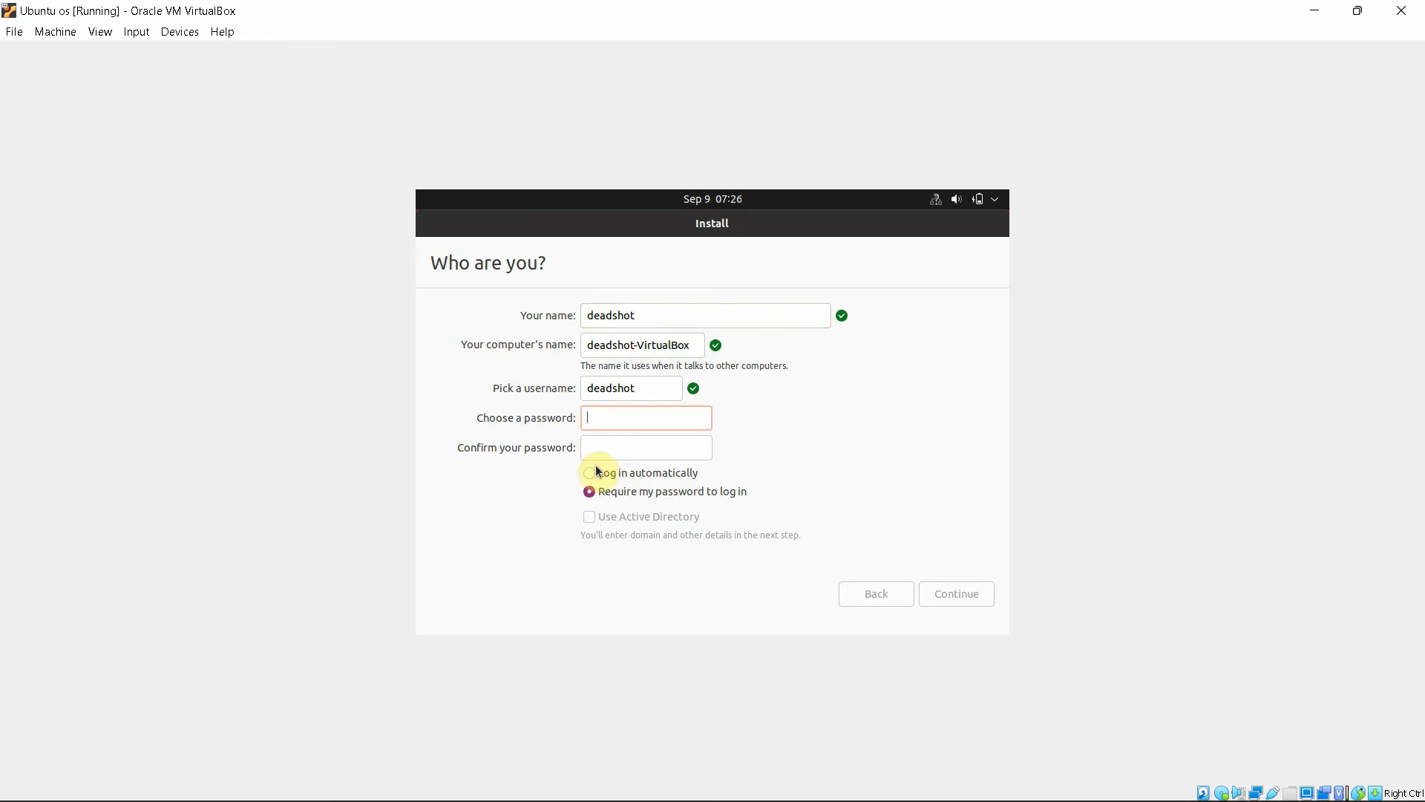
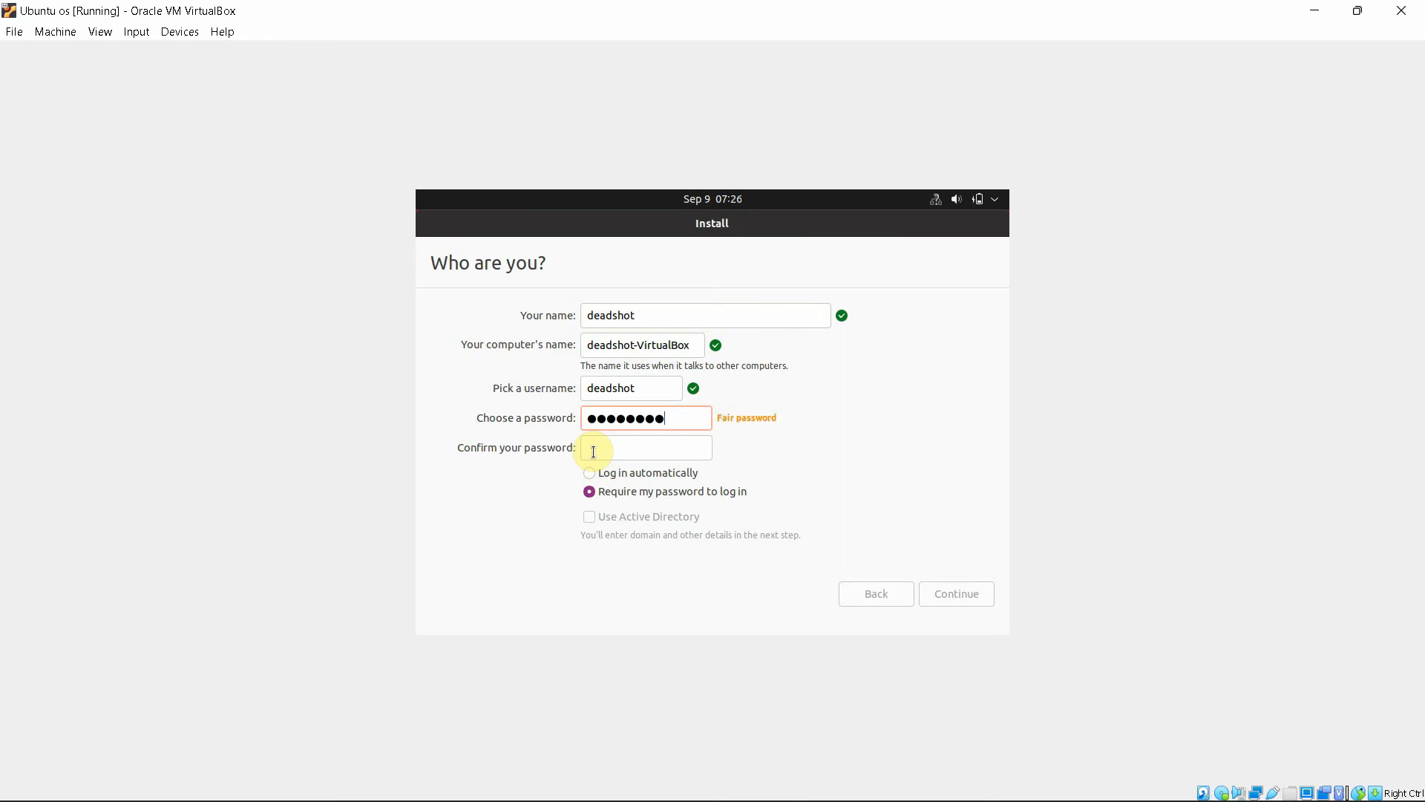
left_click(596, 448)
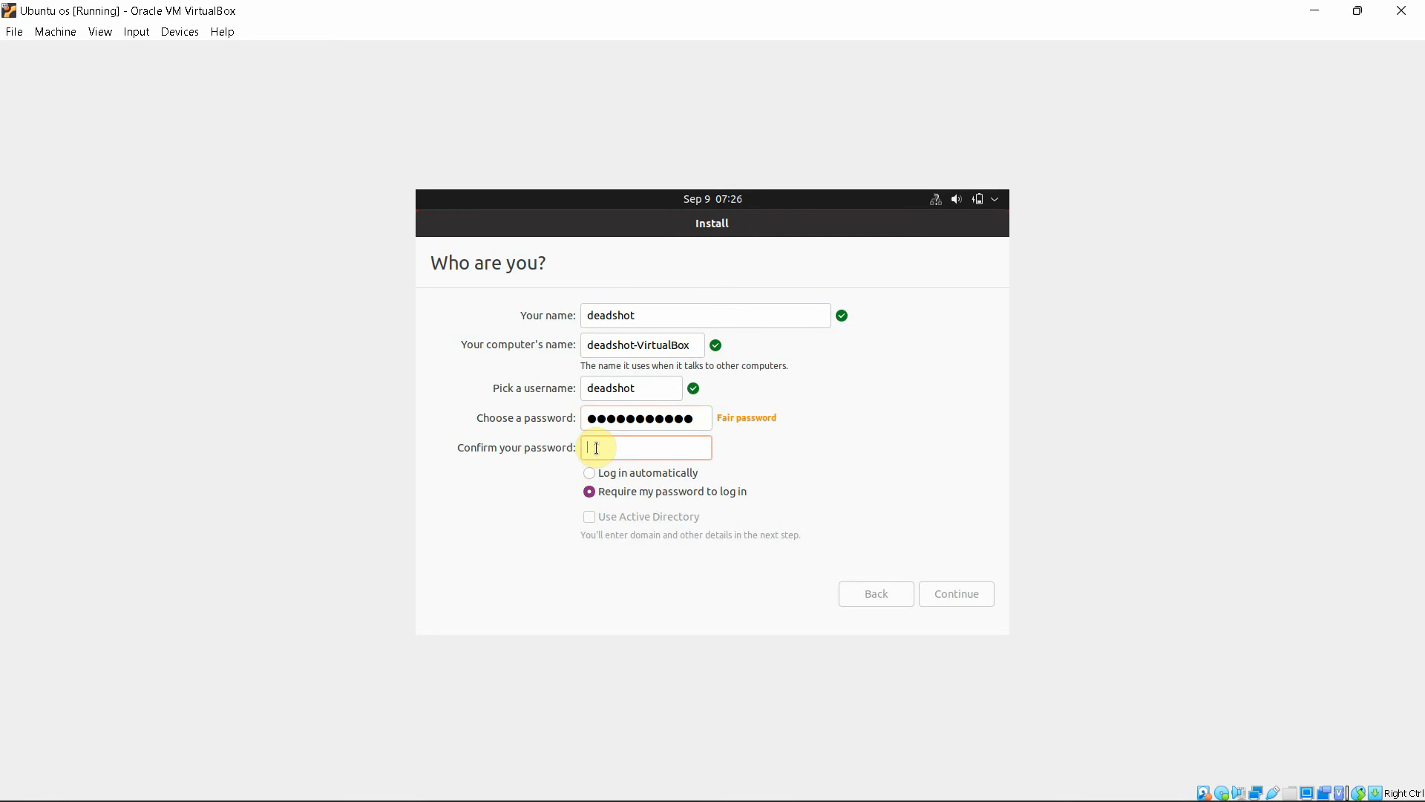
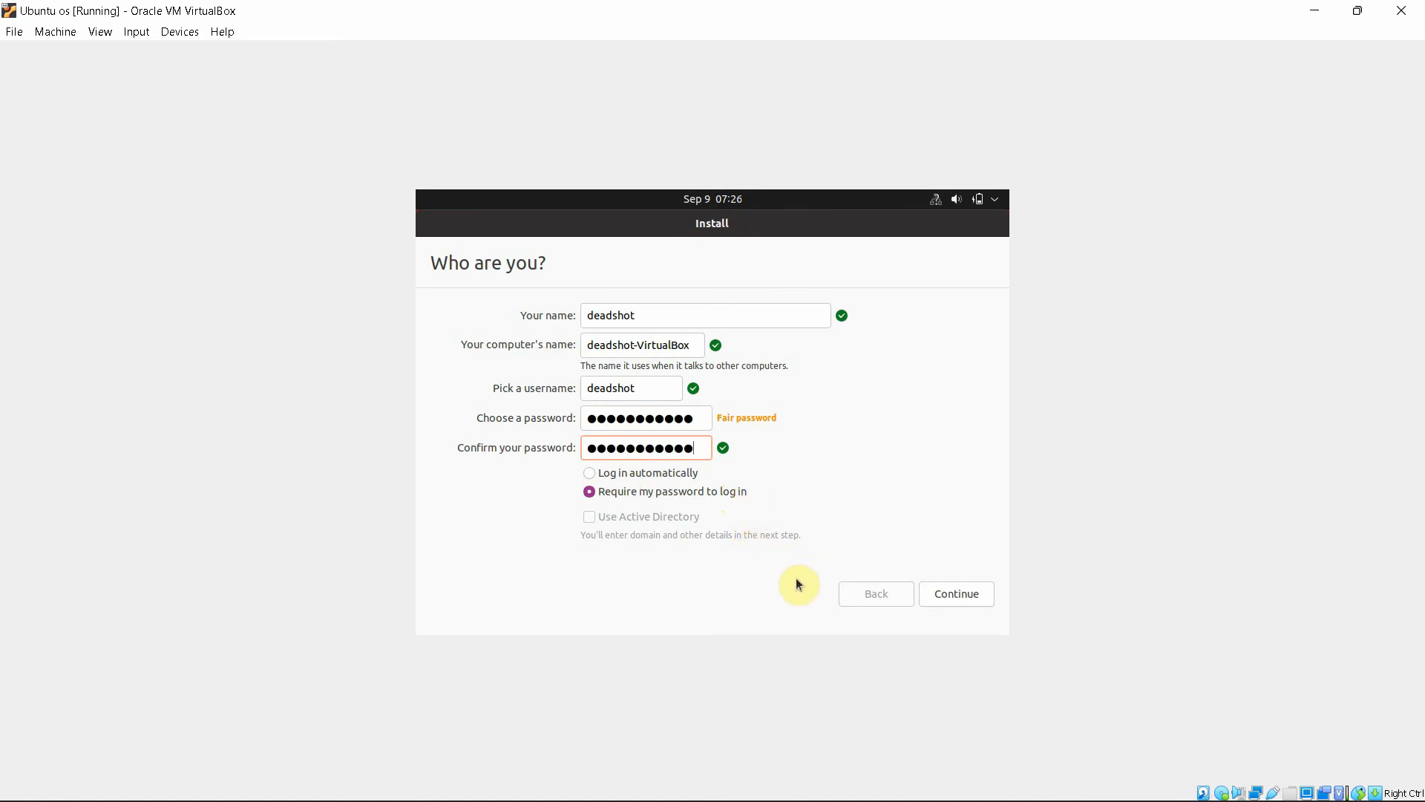
left_click(960, 603)
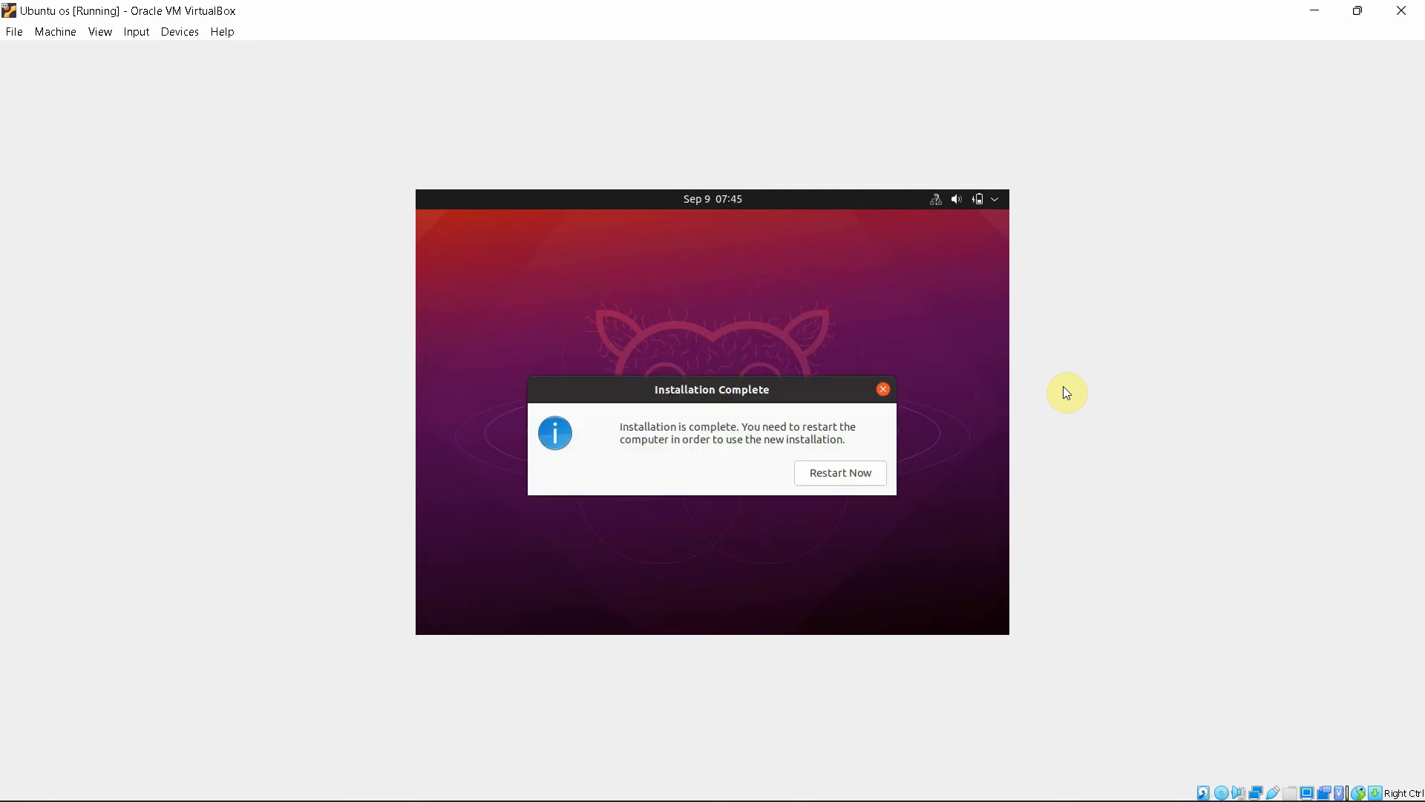
Choose Restart Now in the Installation Complete dialog
left_click(859, 475)
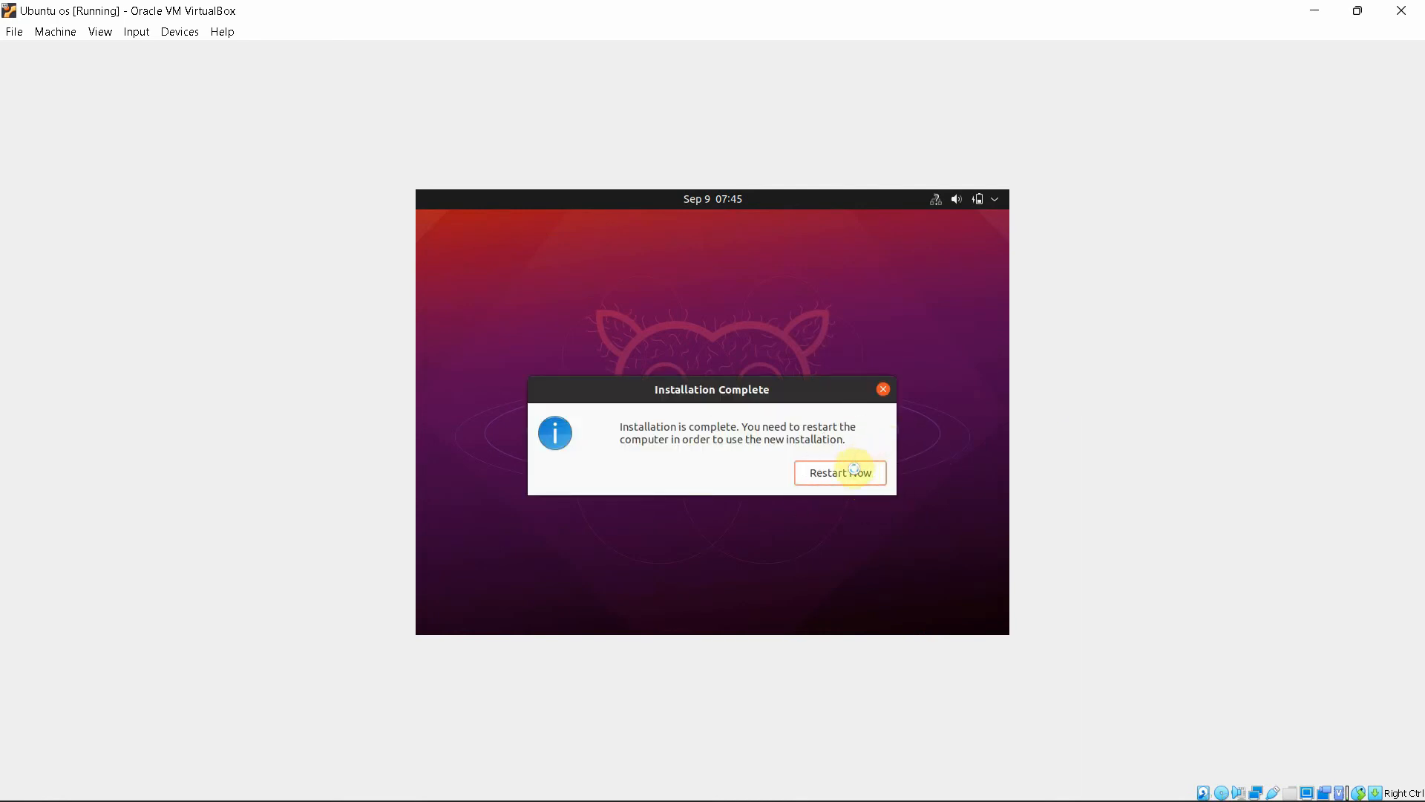
Confirm the restart, then log in as the new user with the account password
left_click(850, 476)
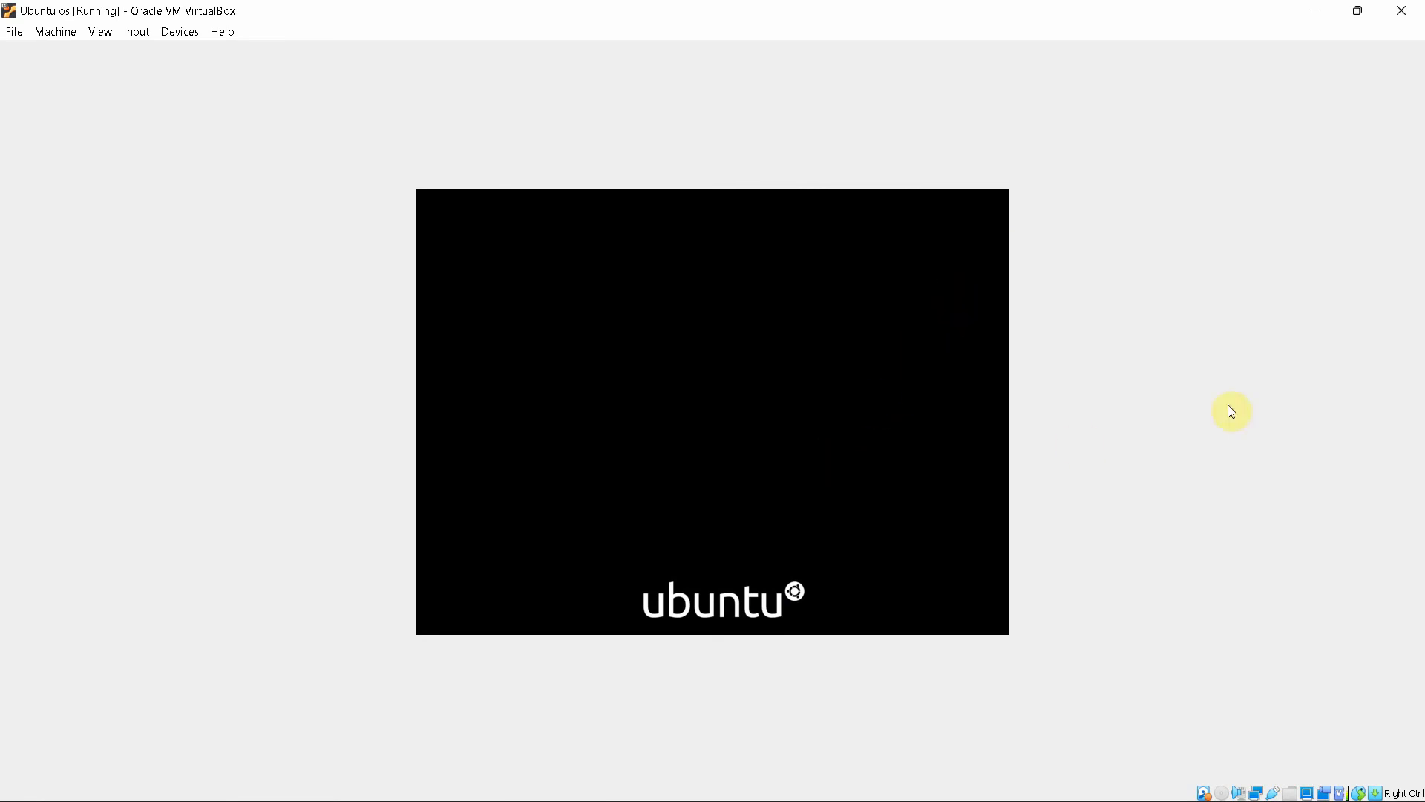
left_click(181, 31)
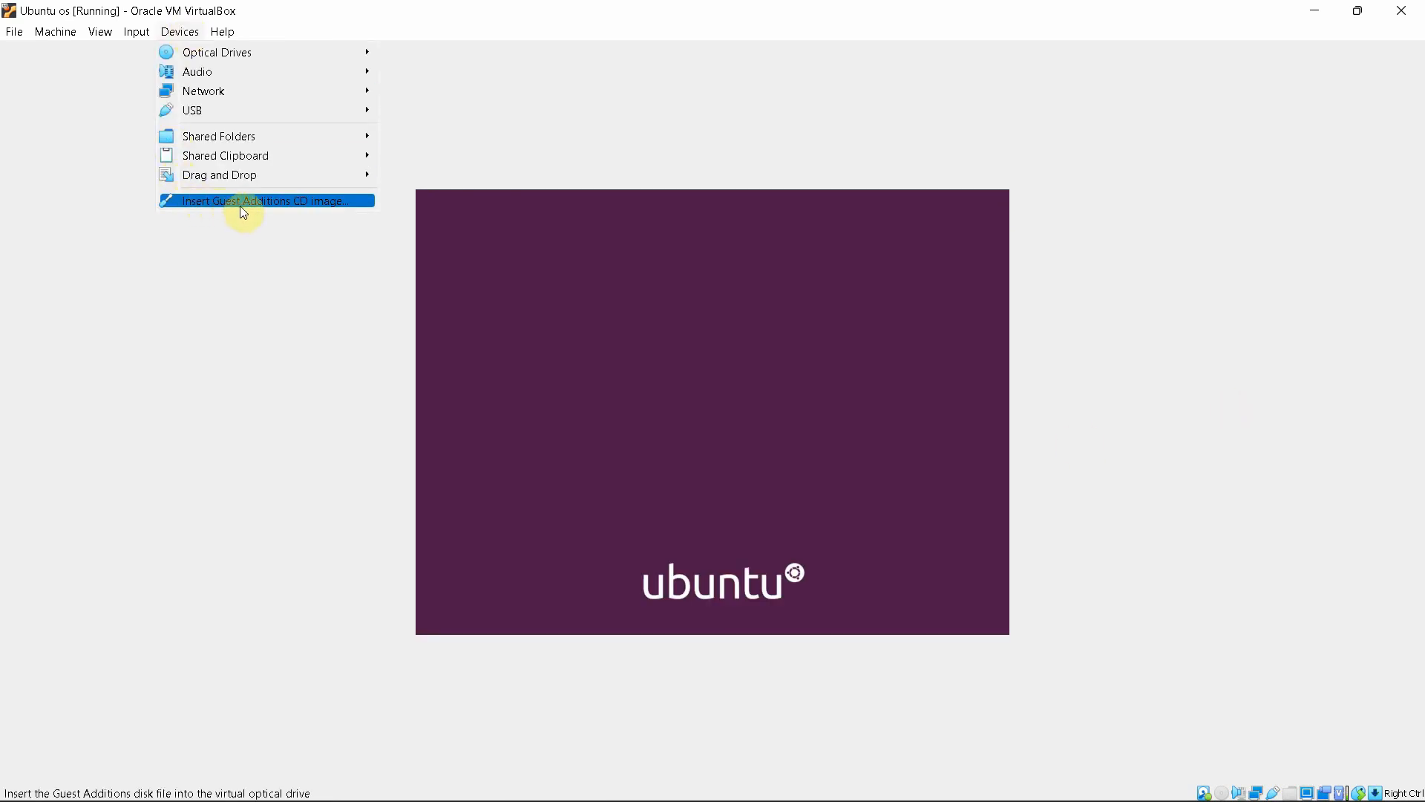
left_click(353, 320)
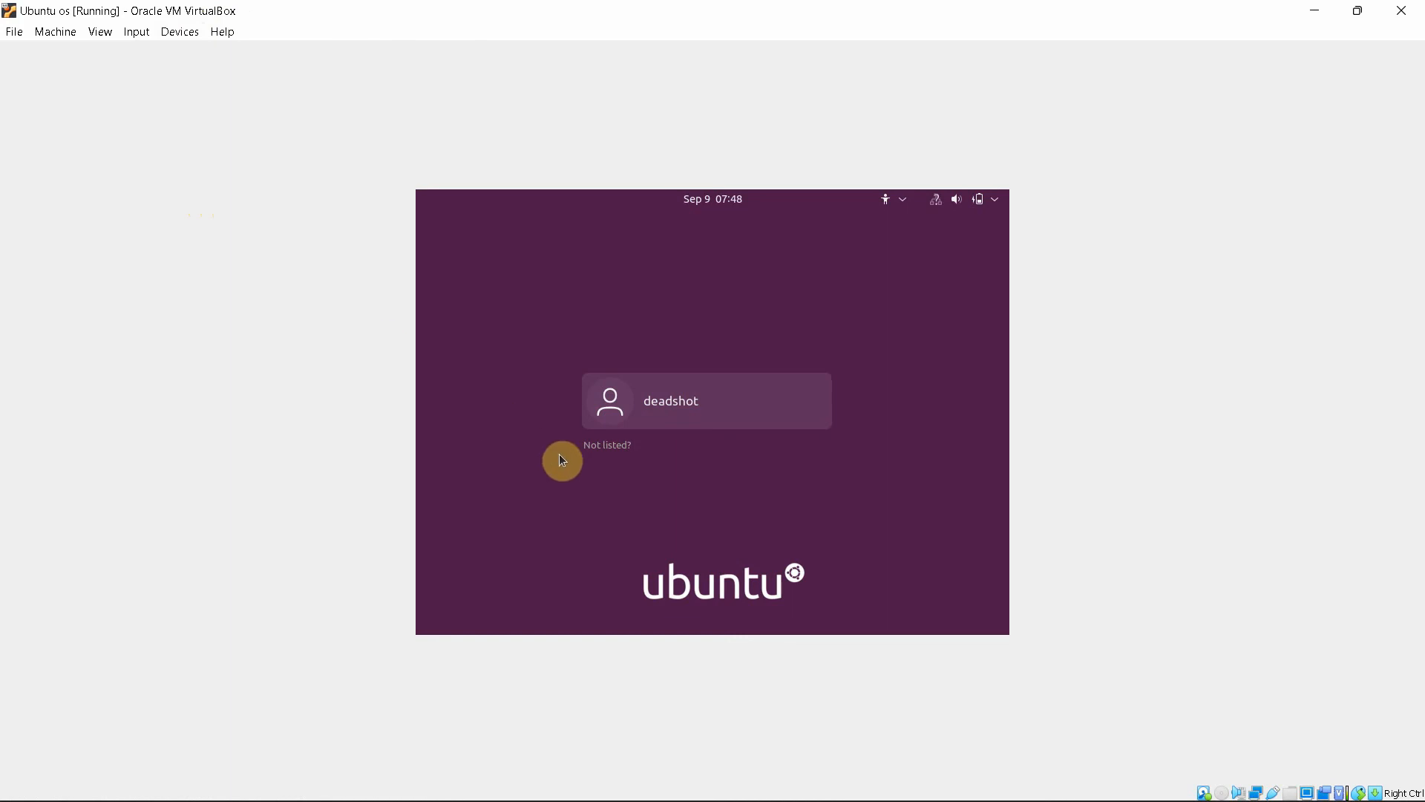
left_click(689, 401)
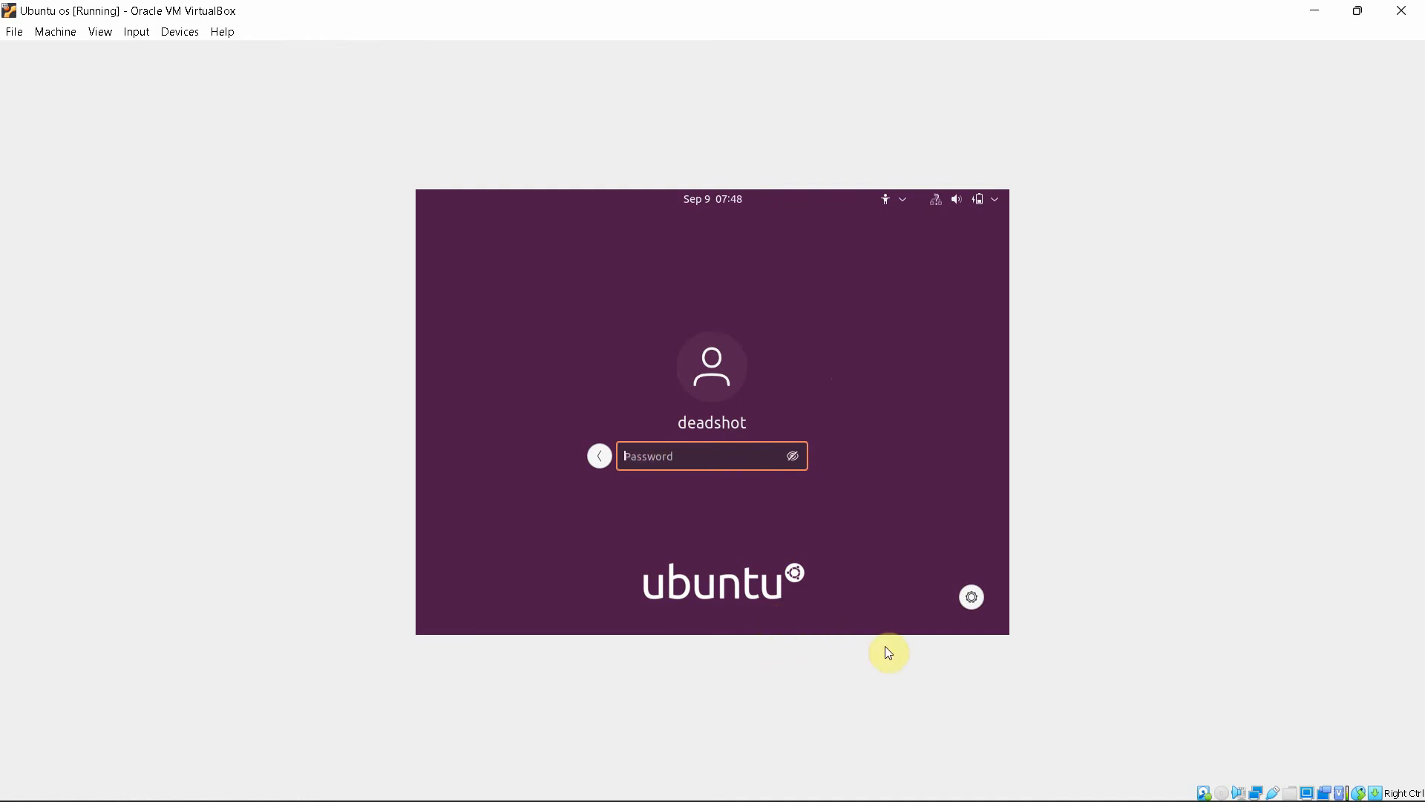
type("•••••••••••")
key("Return")
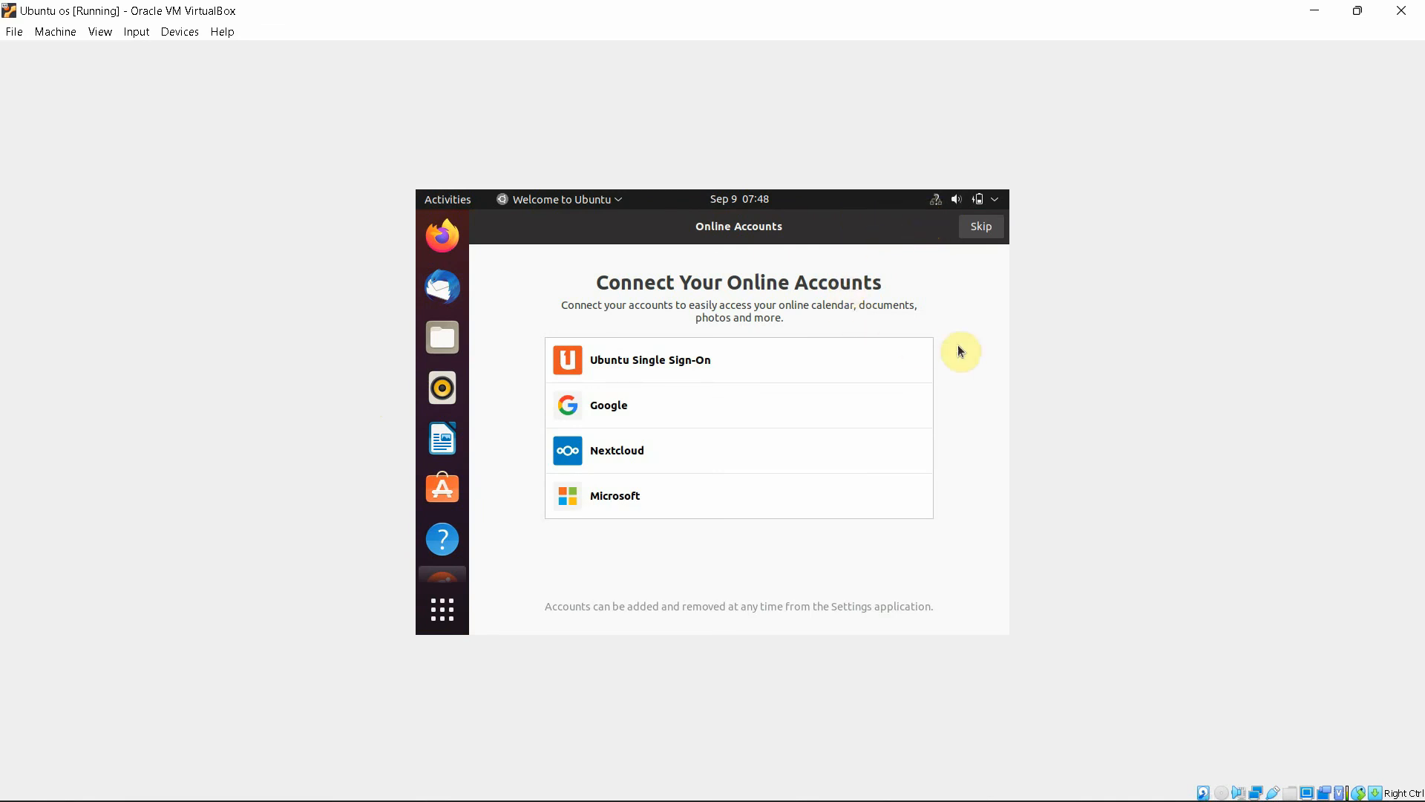
Skip online accounts and step past the usage and privacy pages to Done
left_click(982, 227)
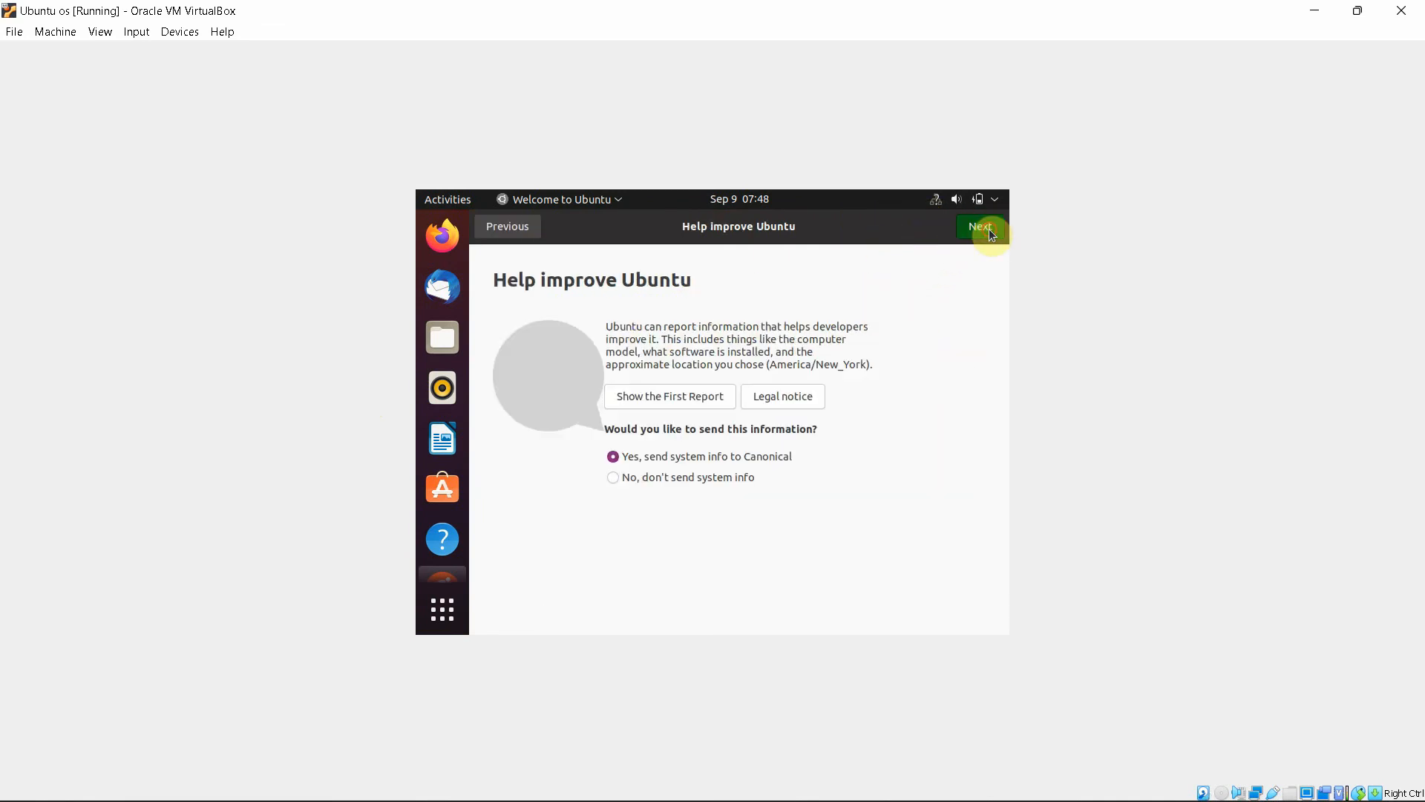
left_click(980, 229)
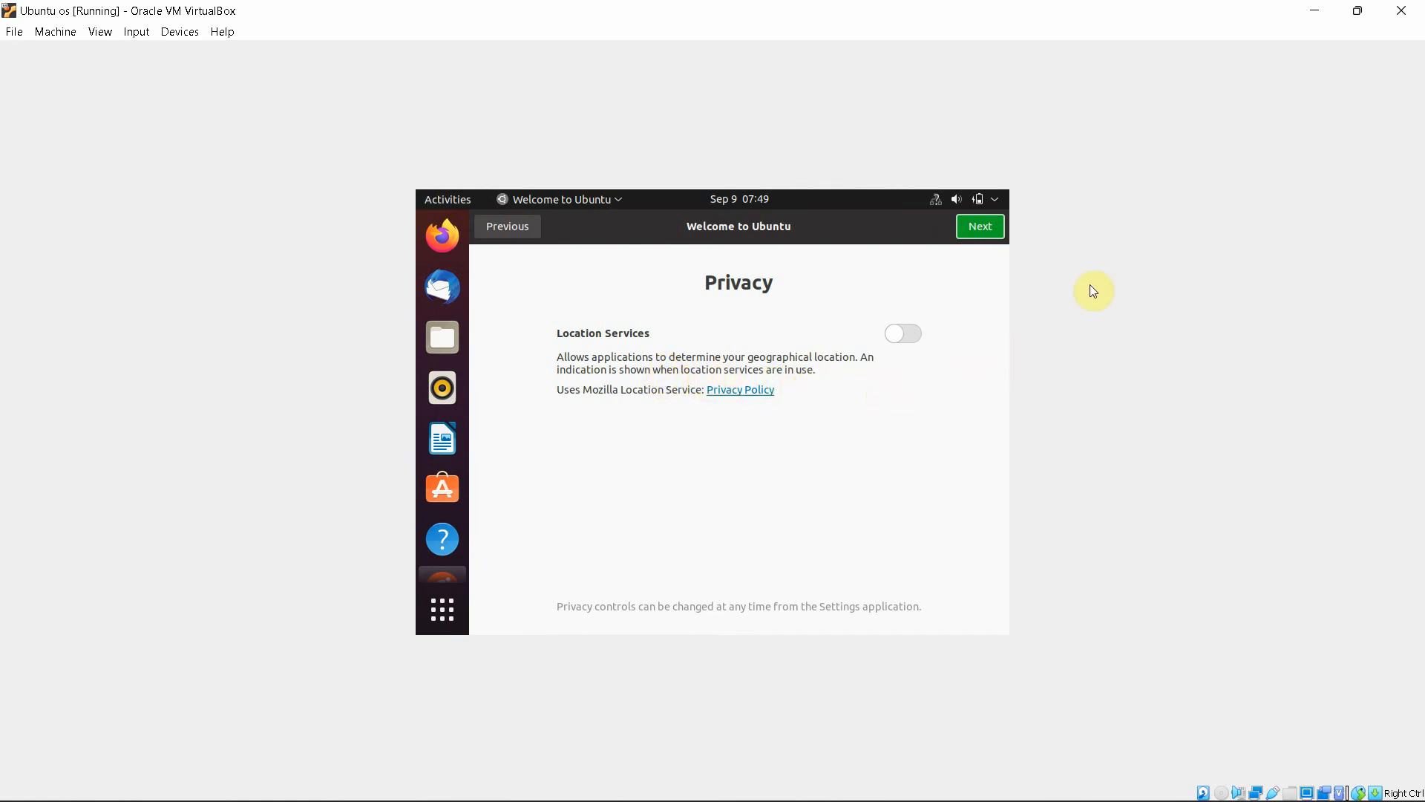
left_click(982, 228)
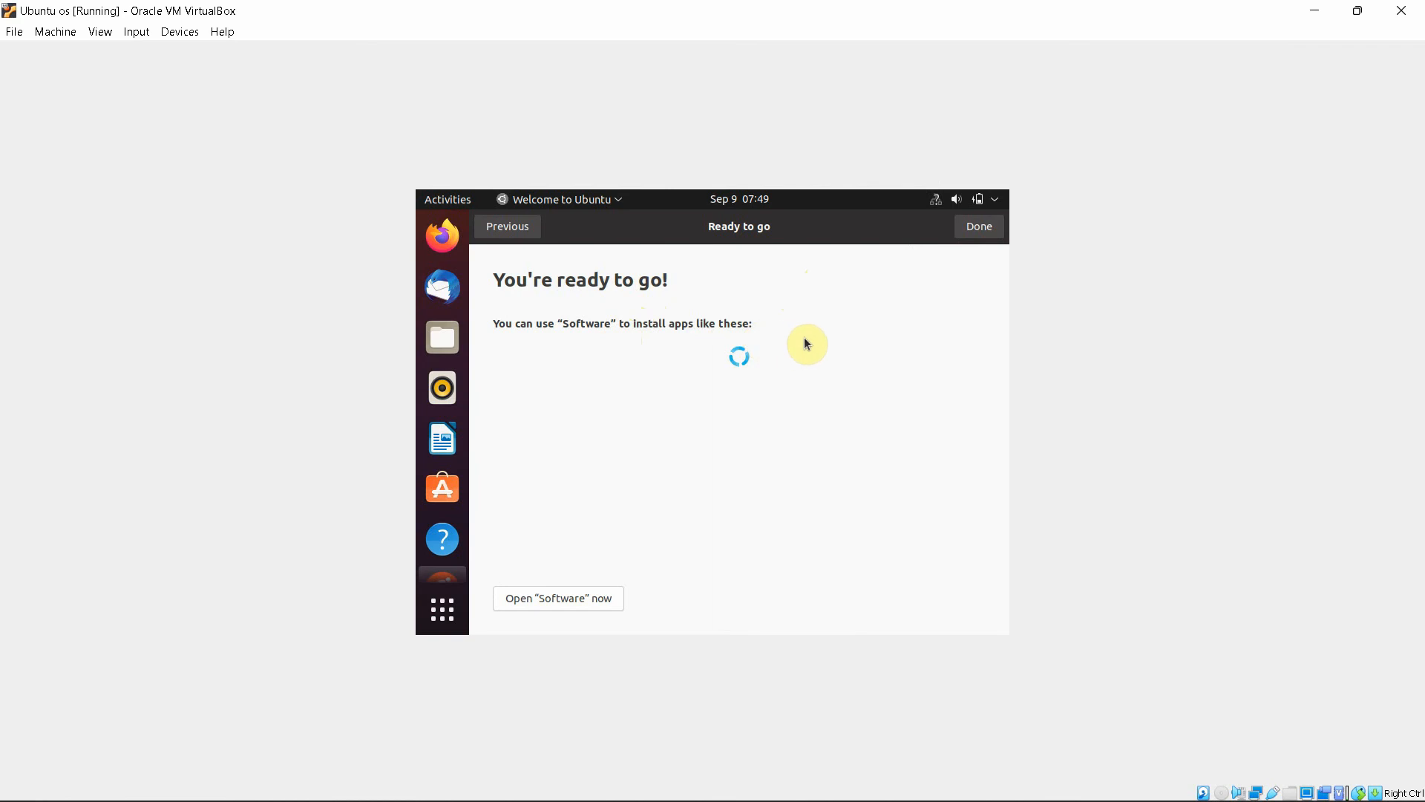
left_click(989, 229)
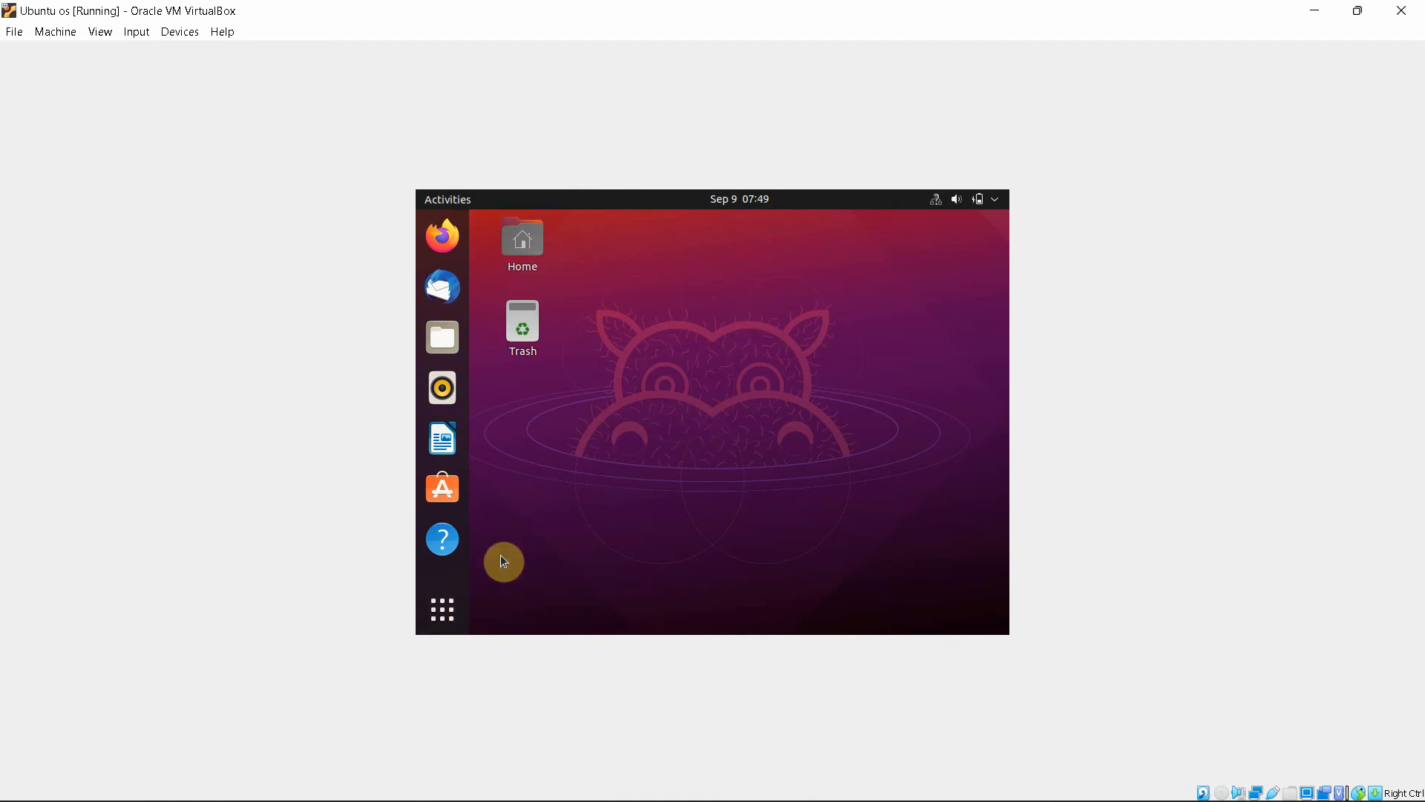
Search the Ubuntu applications overview for 'termil' and launch Terminal
left_click(442, 609)
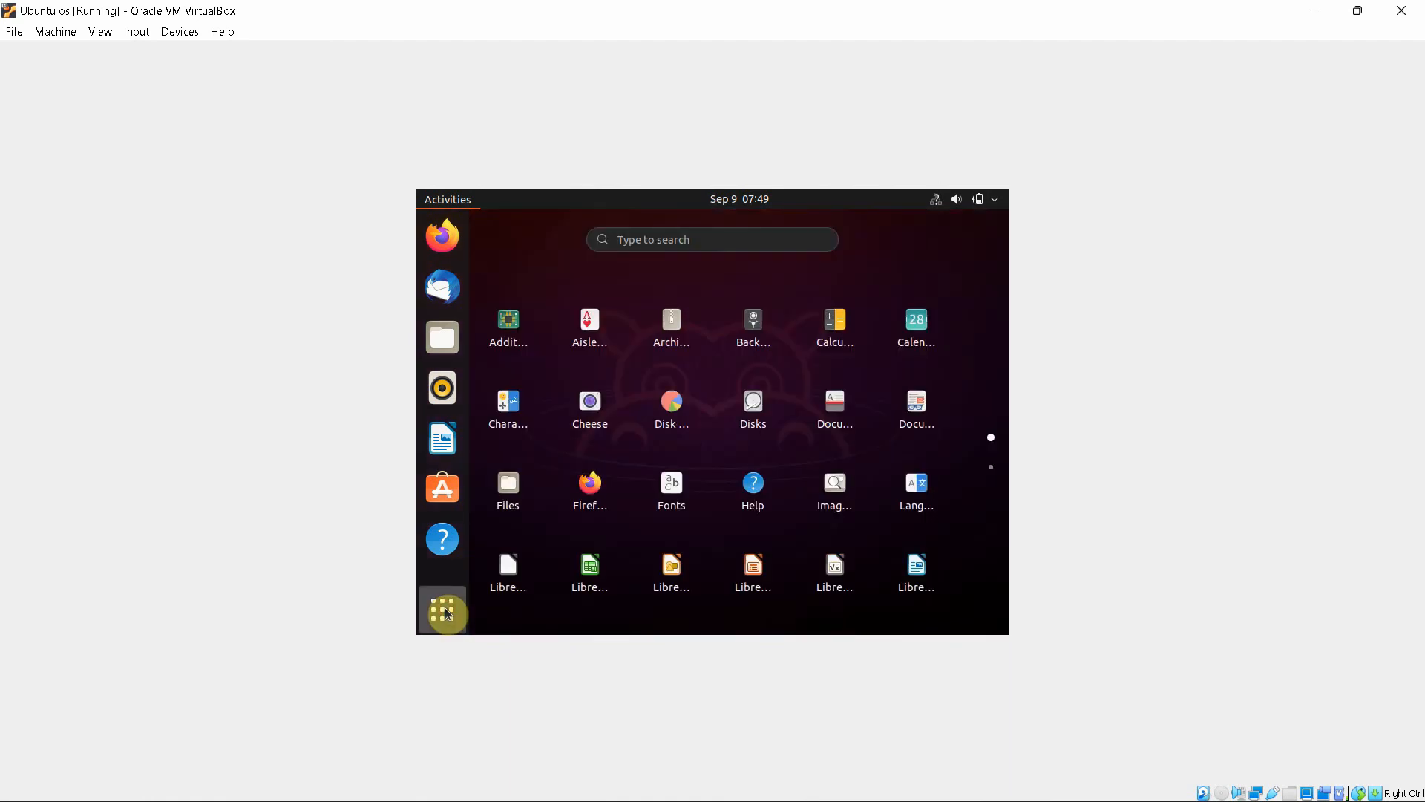
left_click(446, 612)
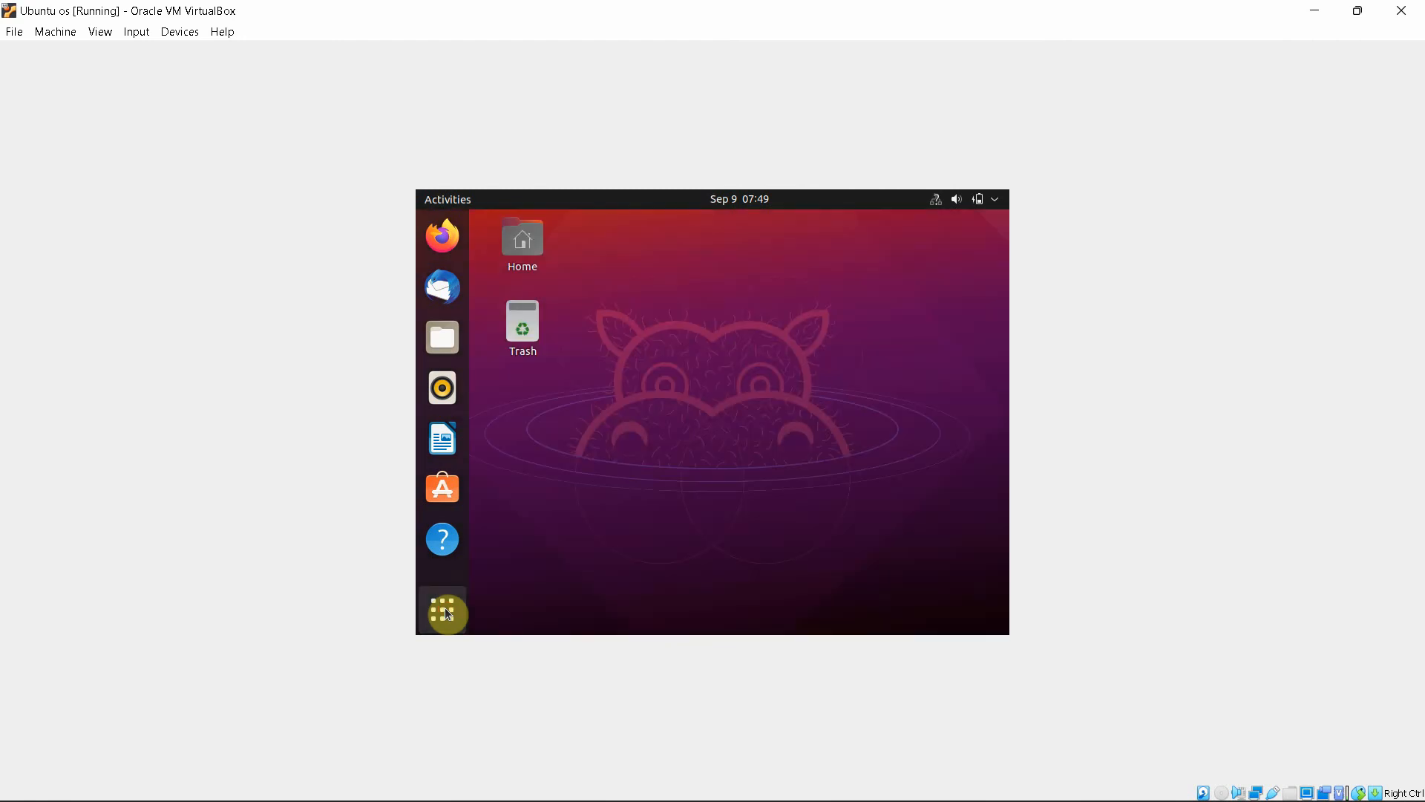
left_click(445, 613)
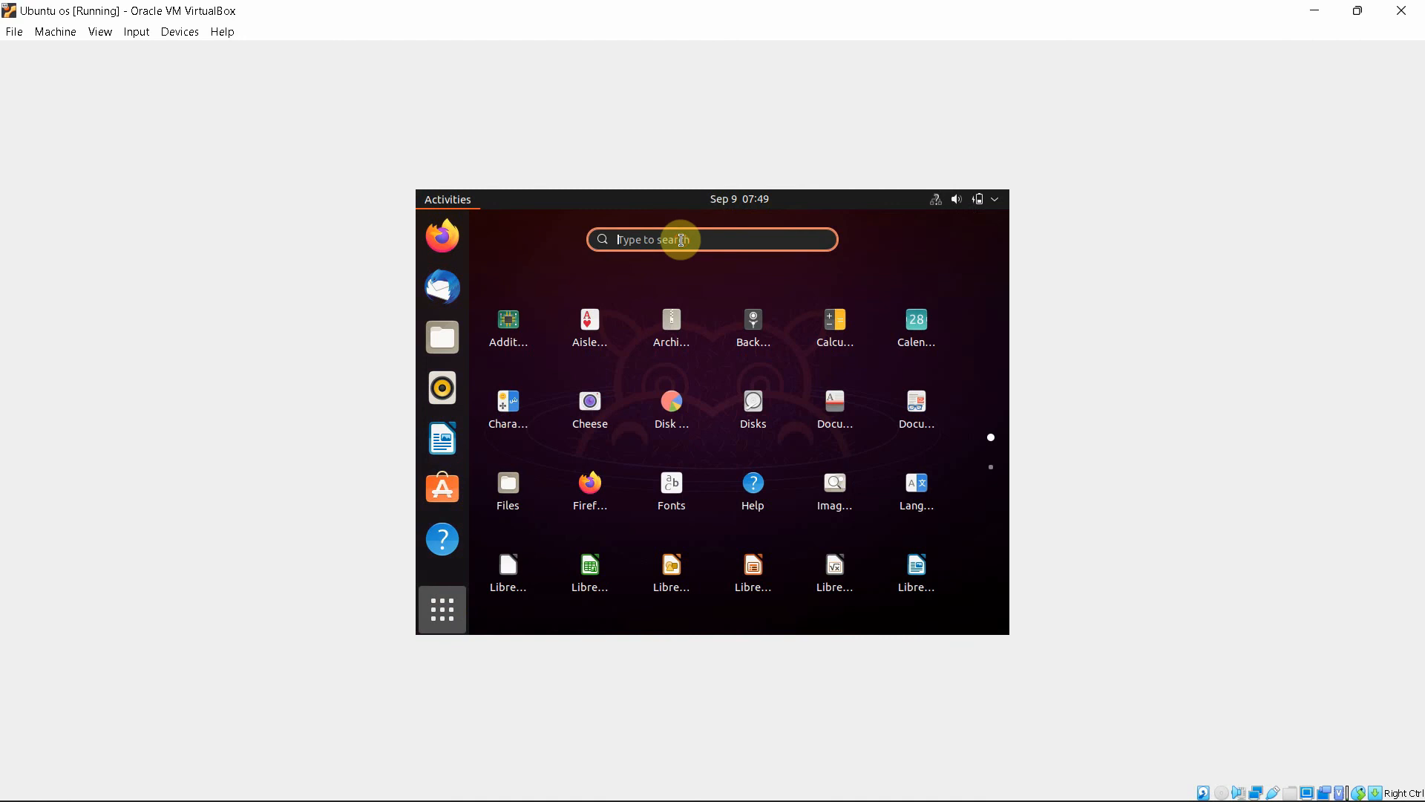
type("termil")
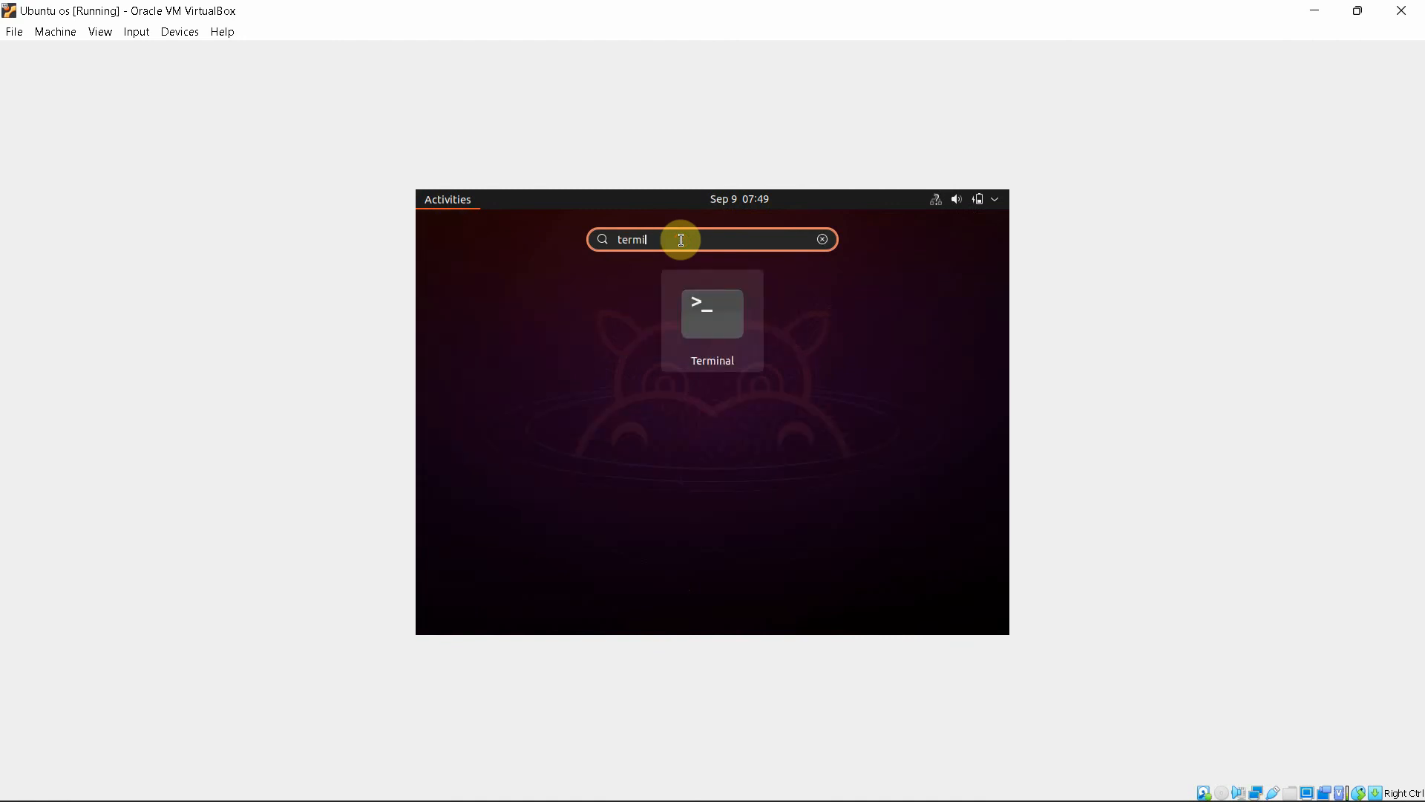
left_click(712, 341)
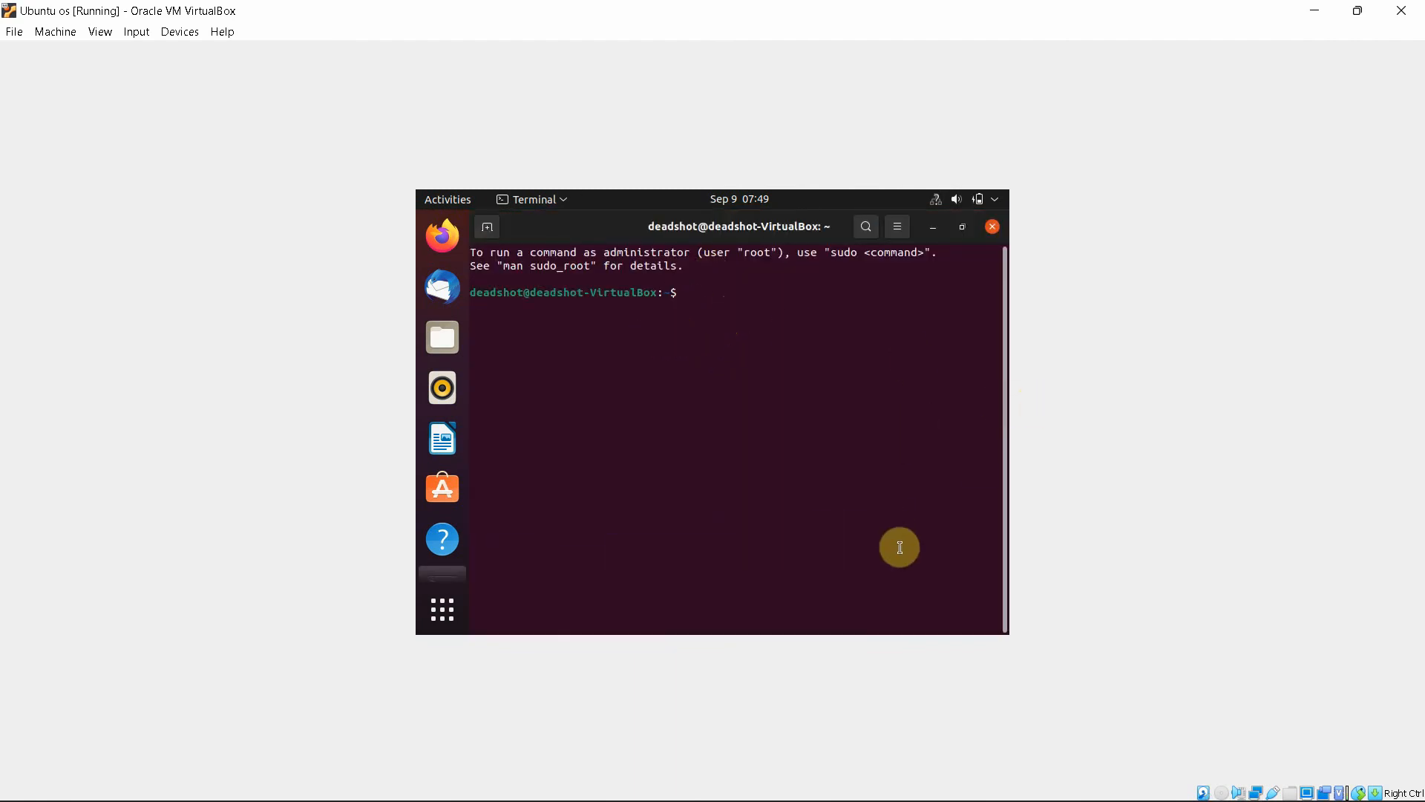
Become root with sudo su, entering the account password
type("sudo su")
key("Return")
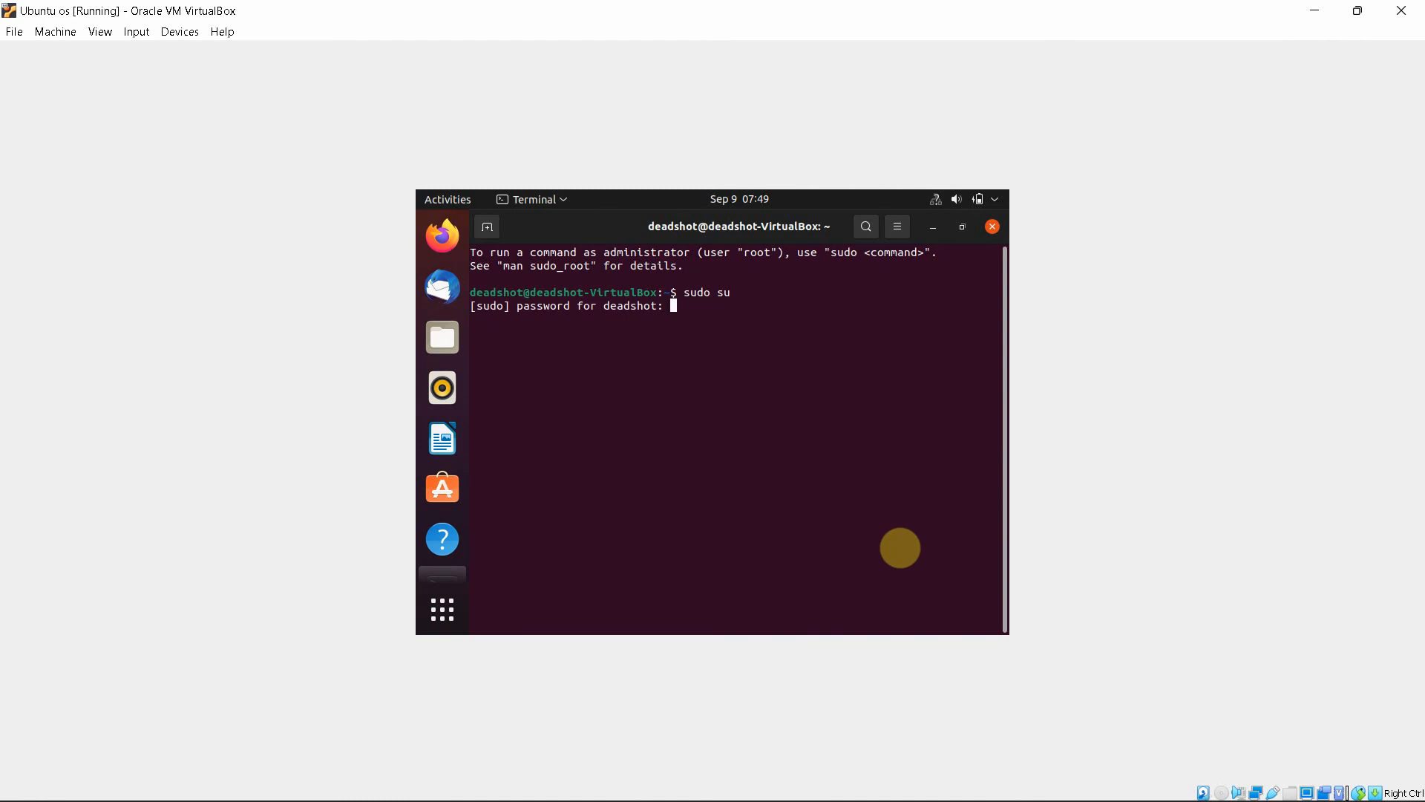
key("Return")
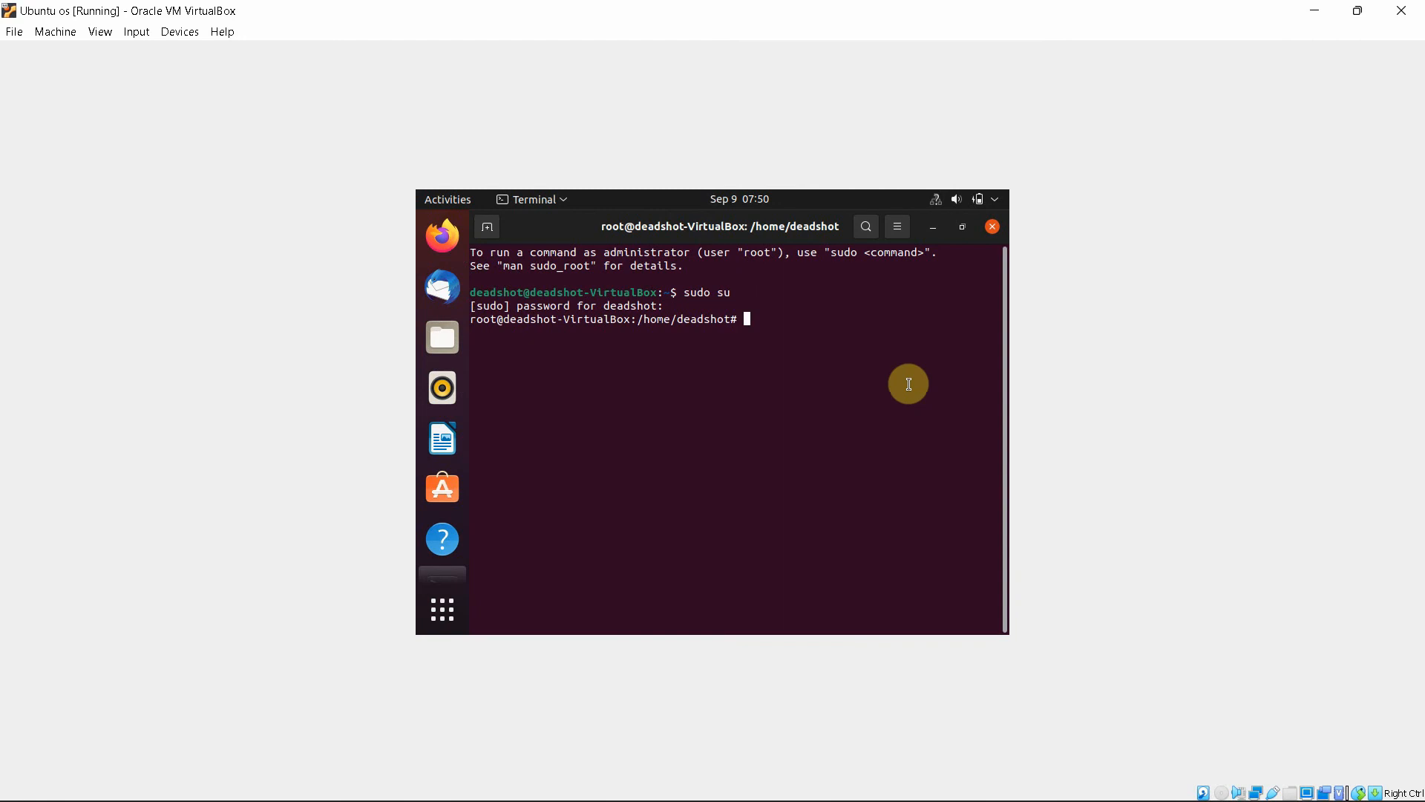
Run ifconfog and iwconfig to list the lo and enp0s3 interfaces
type("ifconfog")
key("Return")
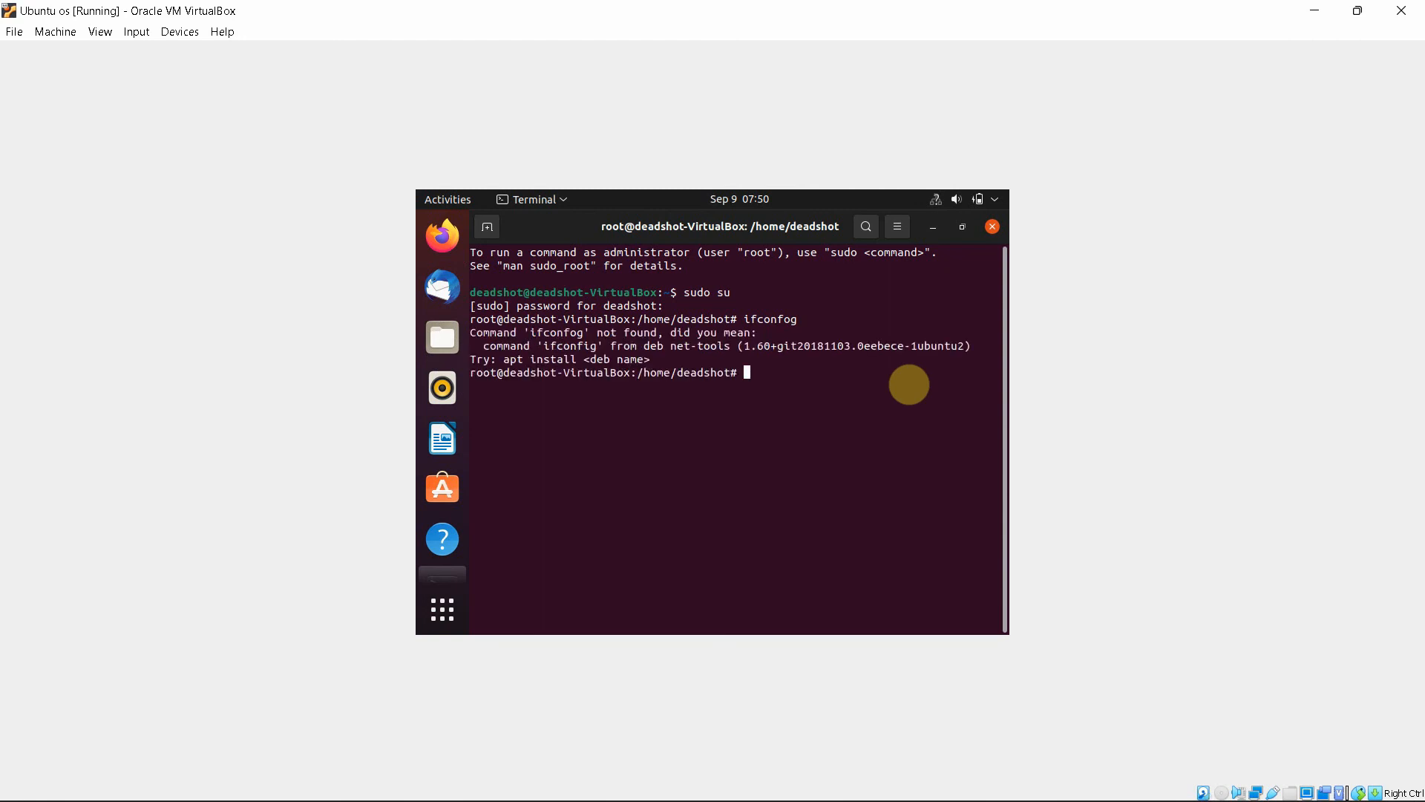
type("iwconfig")
key("Return")
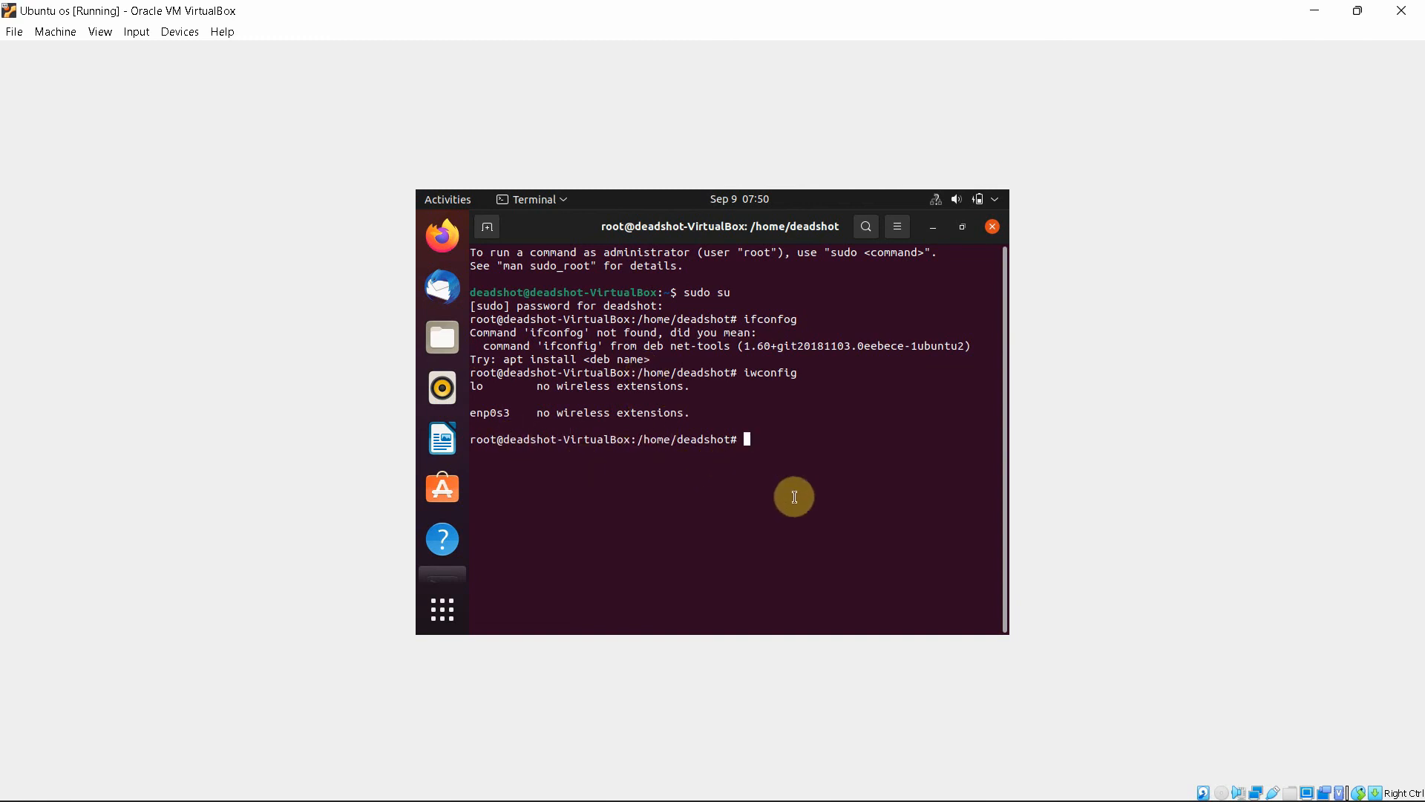
Clear the terminal output, then close the terminal and confirm Close Terminal
type("clear")
key("Return")
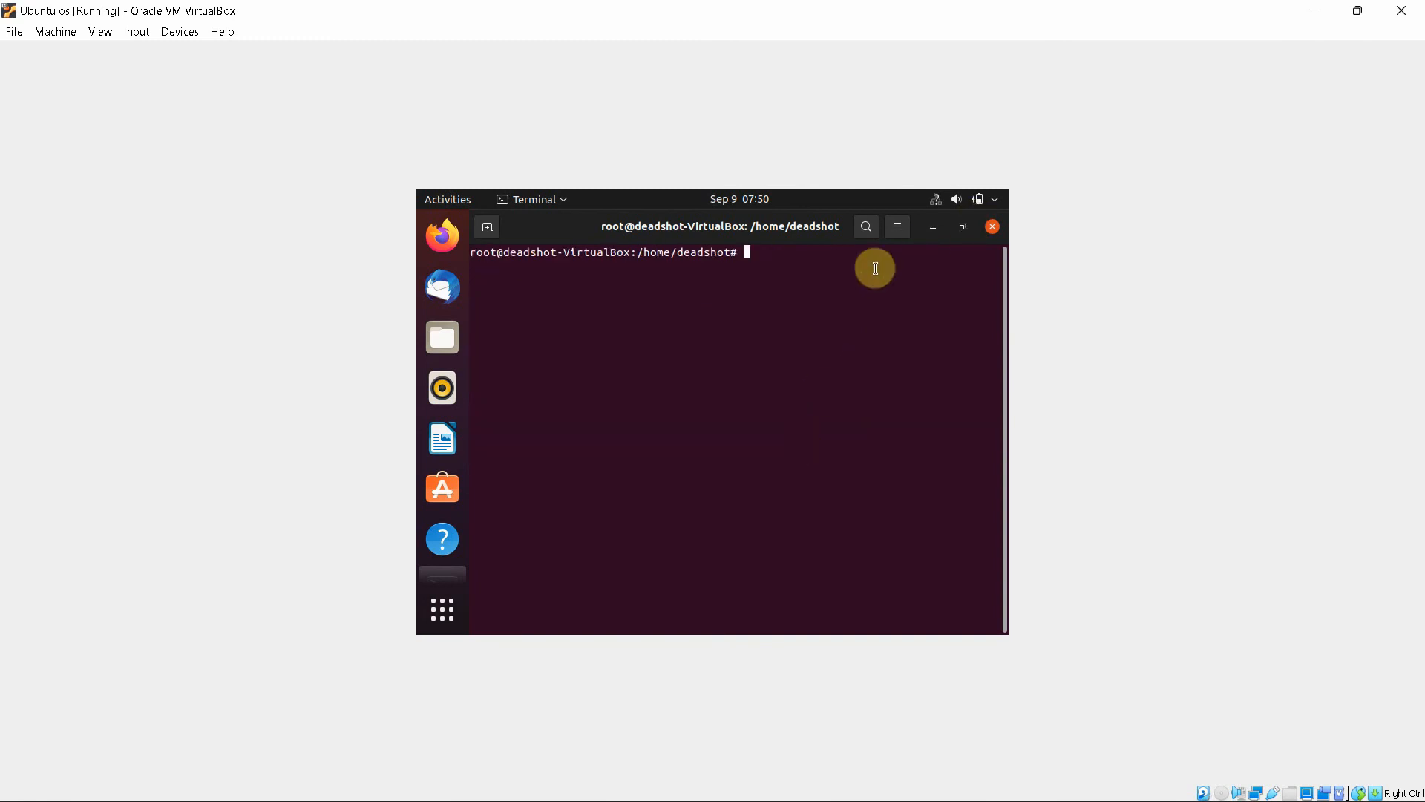
left_click(992, 230)
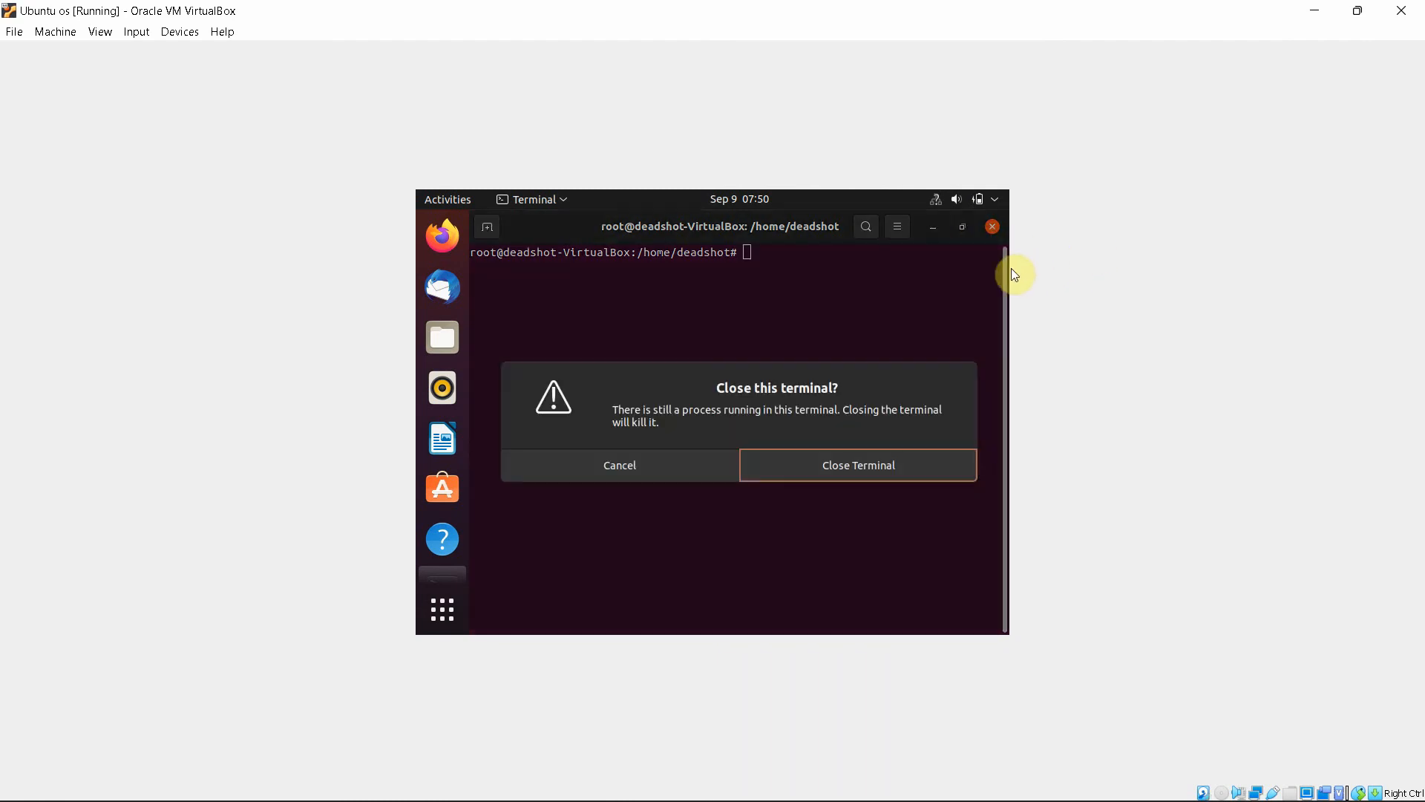
left_click(814, 469)
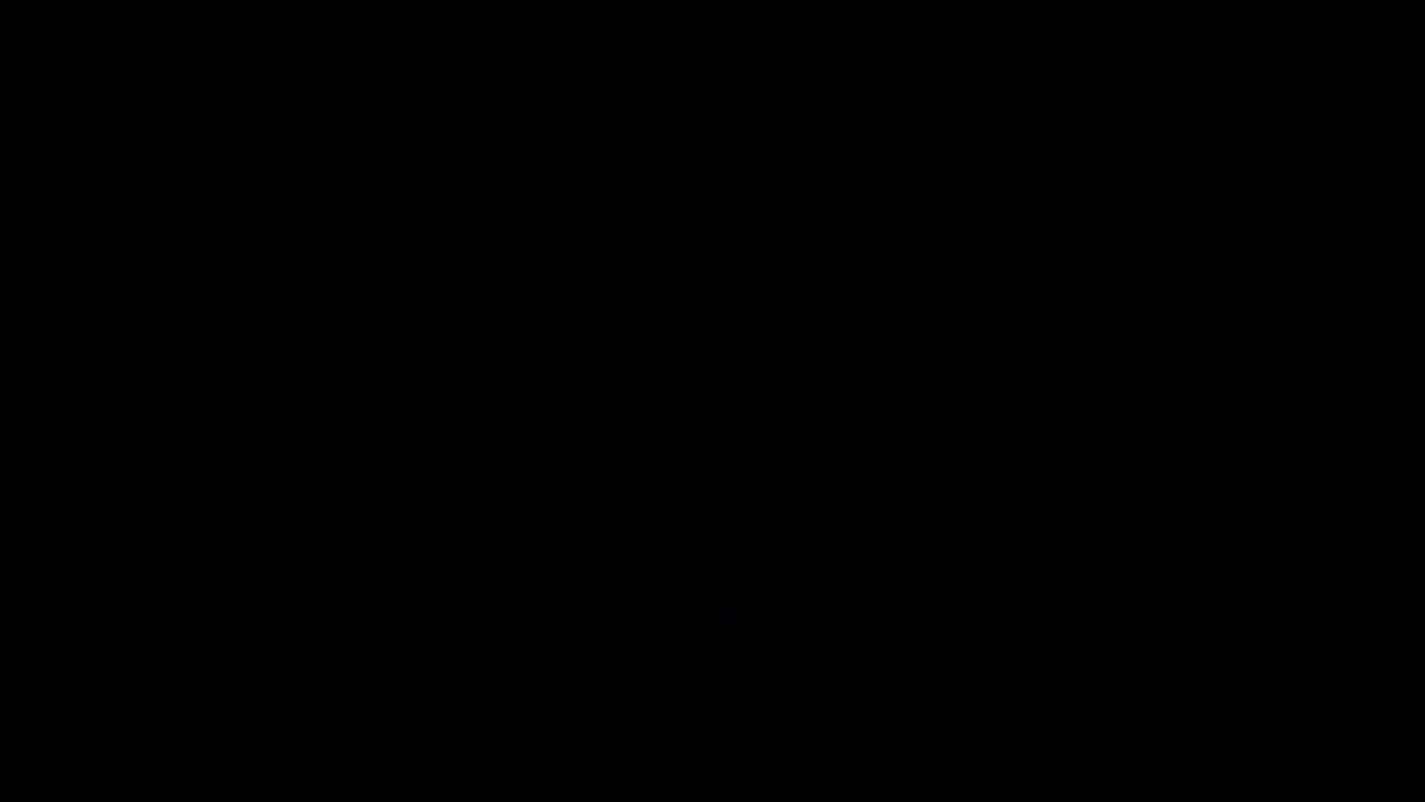